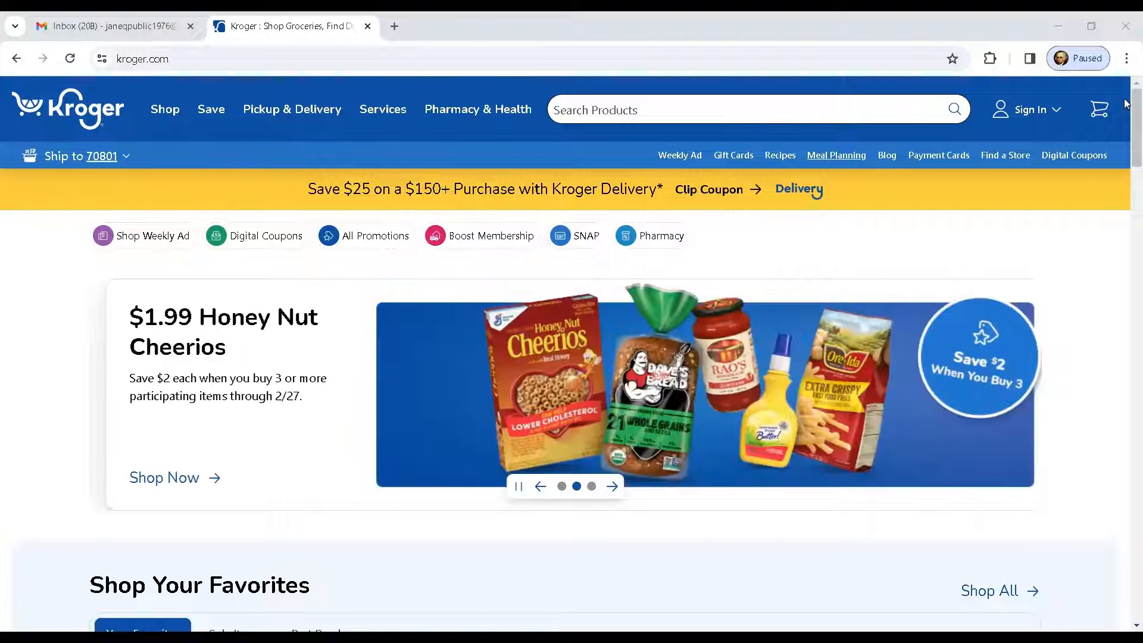
Go from the Kroger.com footer to the Careers site under About the Company.
left_click_drag(1127, 109, 1125, 606)
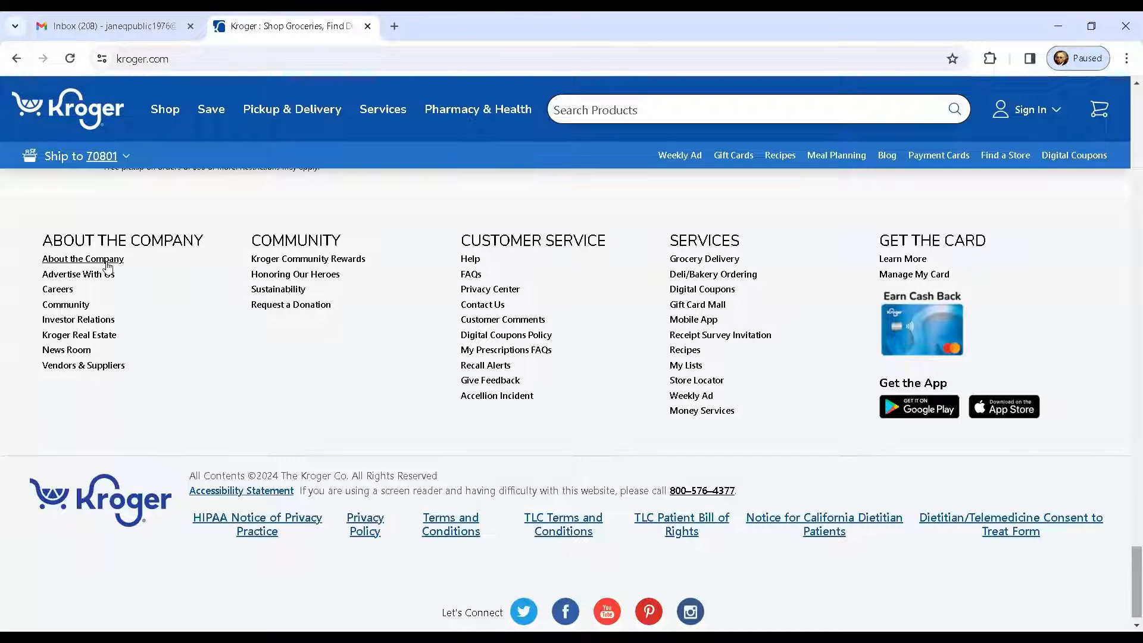
left_click(57, 290)
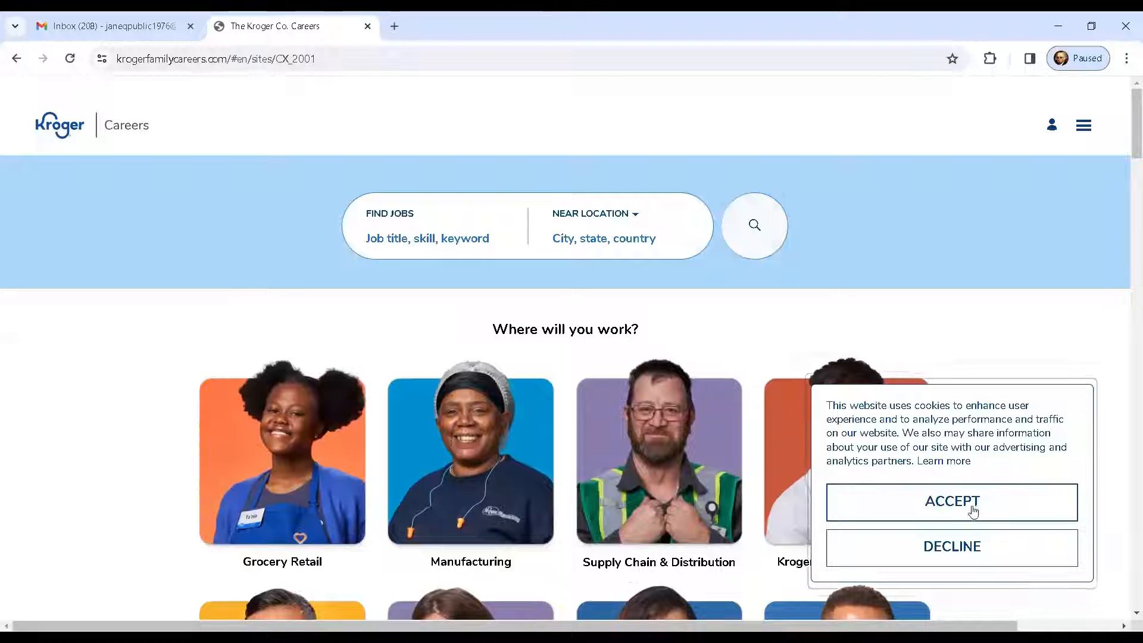
Accept cookies, block location access, and scroll down to the job categories.
left_click(972, 507)
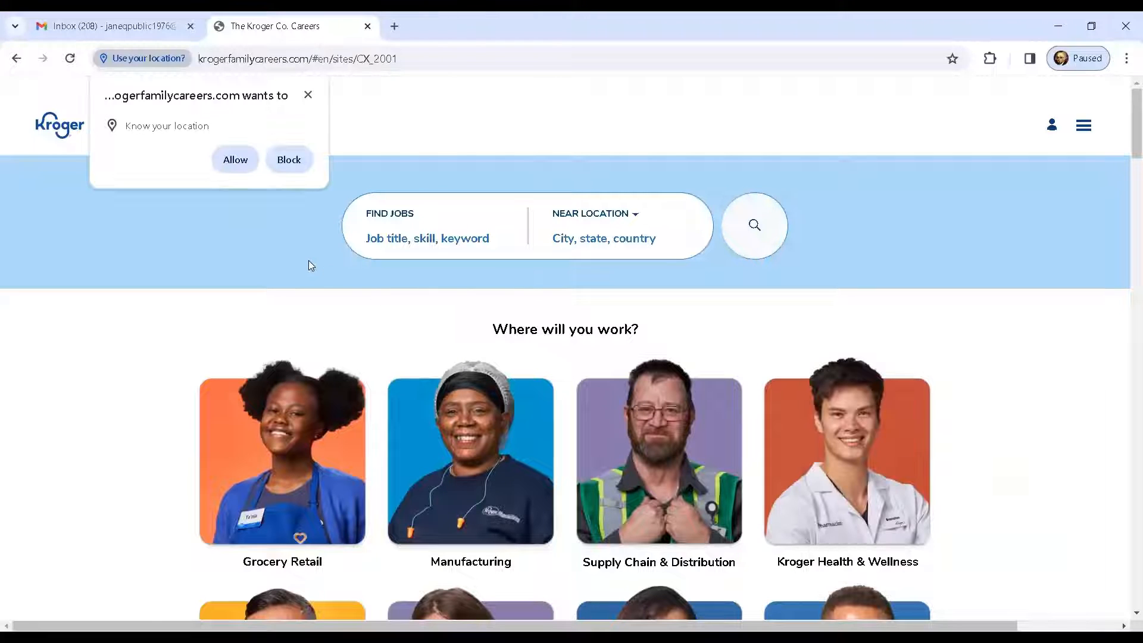
left_click(288, 161)
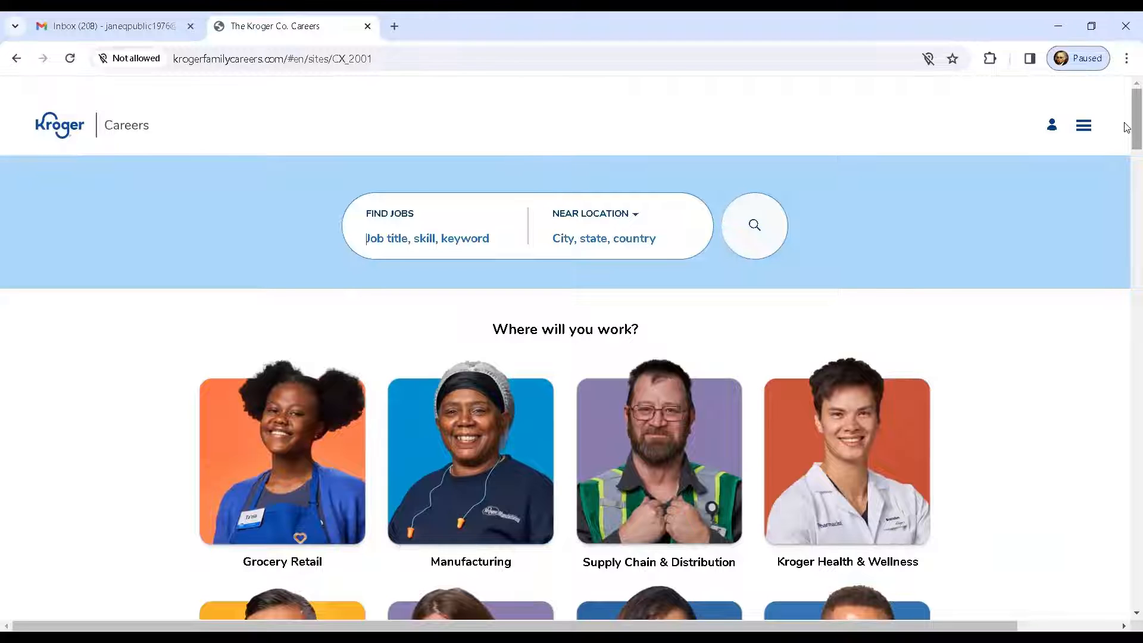
scroll(1127, 128, "down", 1)
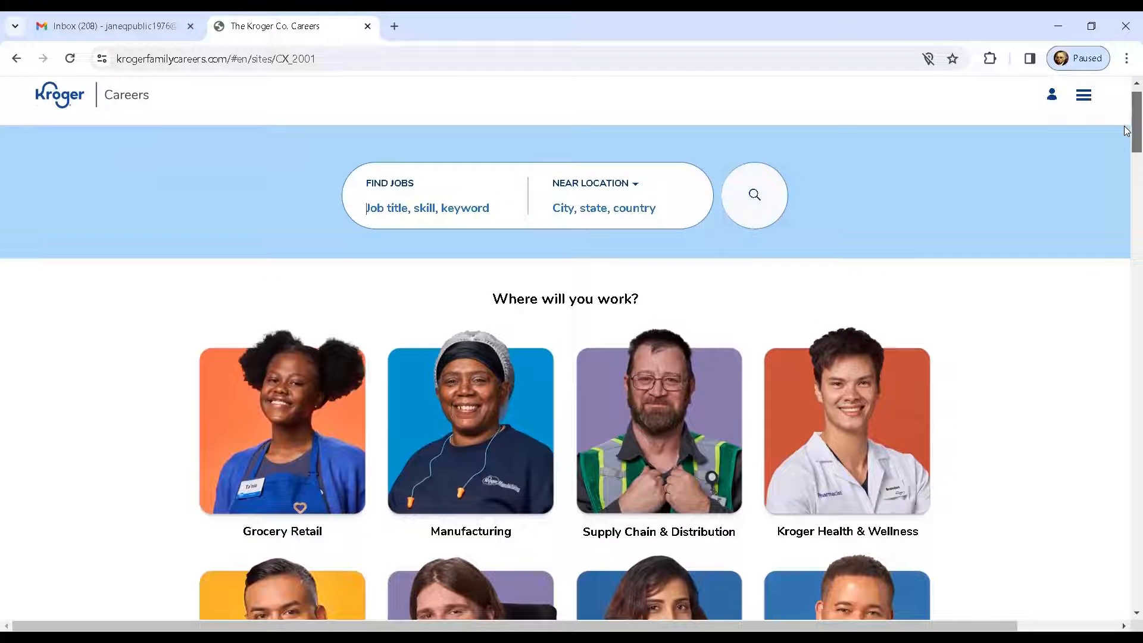
scroll(1126, 131, "down", 4)
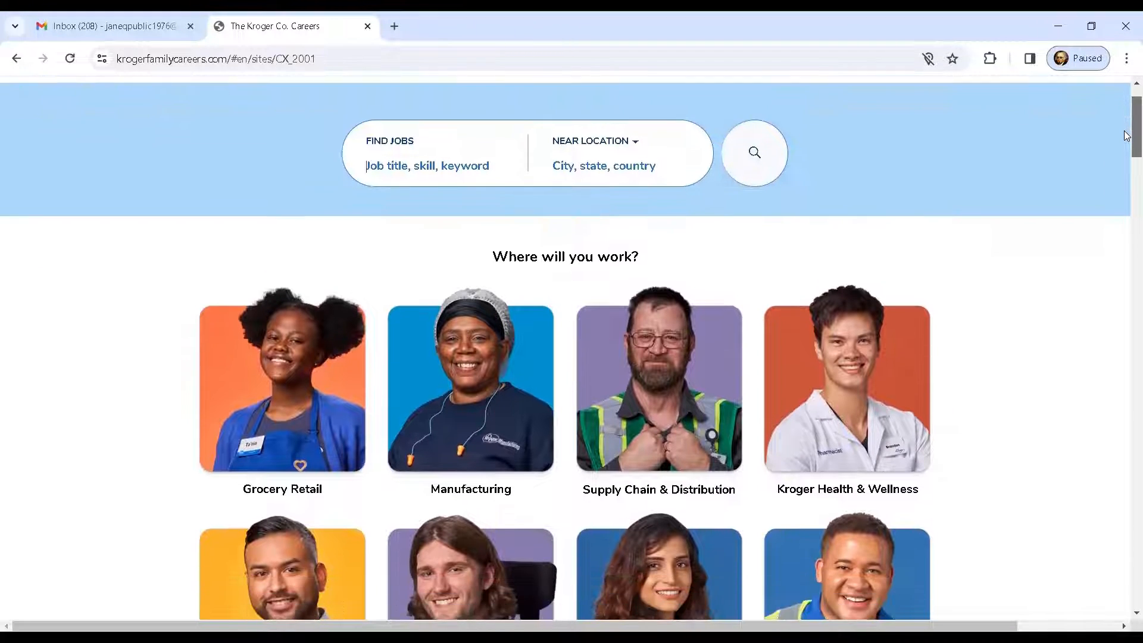
scroll(1127, 149, "down", 2)
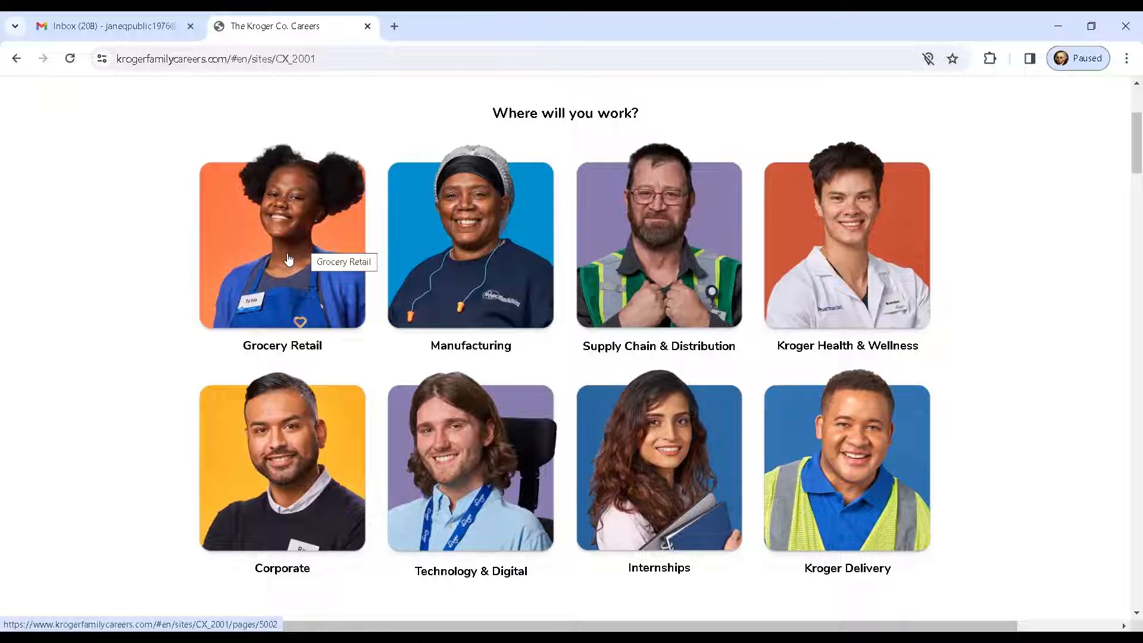
Open the Grocery Retail careers page and view all Grocery Retail job openings.
left_click(289, 259)
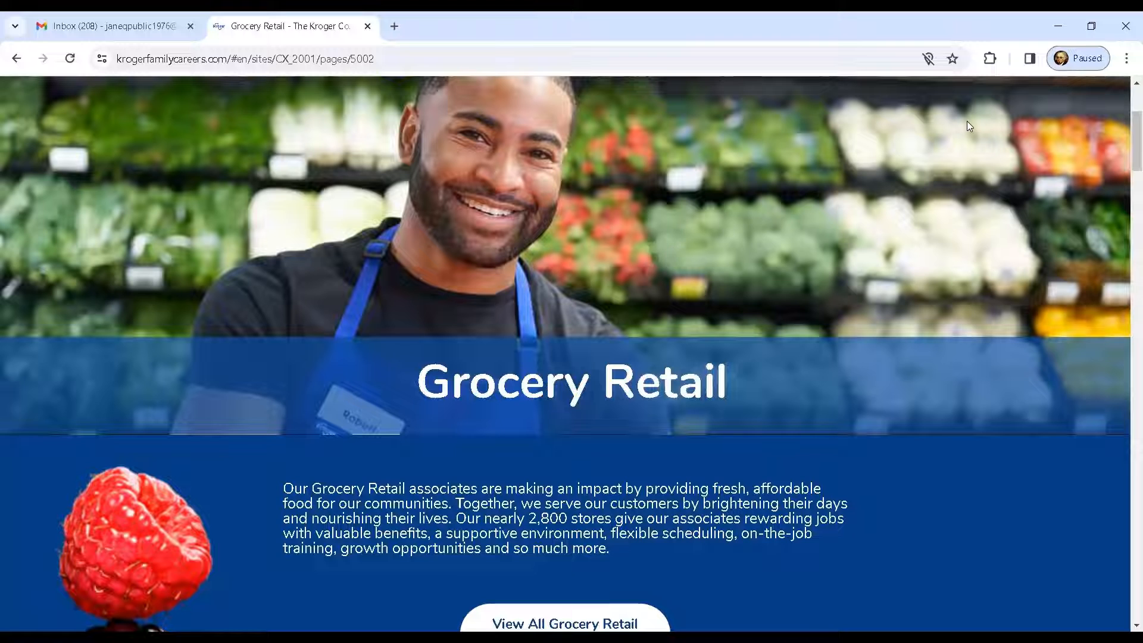
scroll(1124, 157, "down", 3)
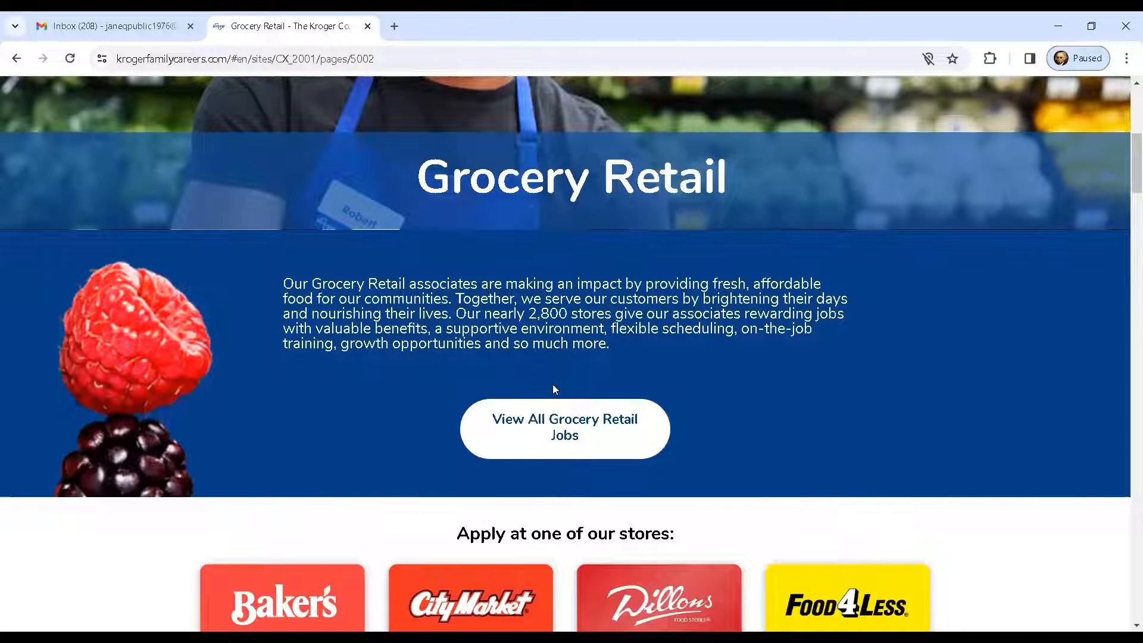
left_click(564, 423)
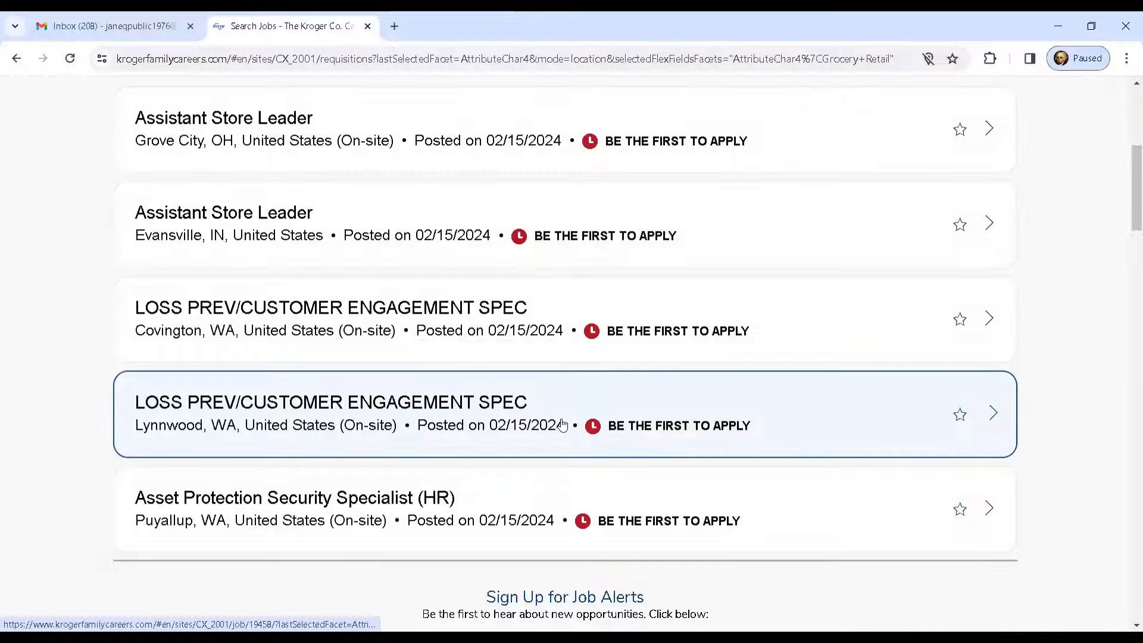
Filter the job search to openings near Arlington, TX, United States.
left_click_drag(1130, 204, 1132, 146)
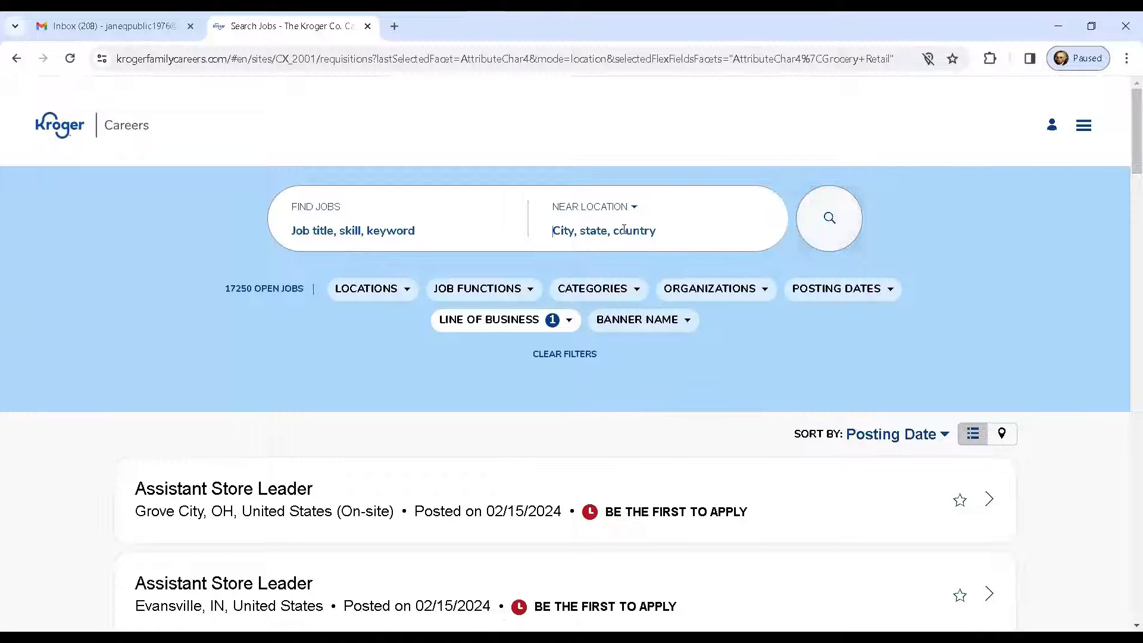
type("Arlington")
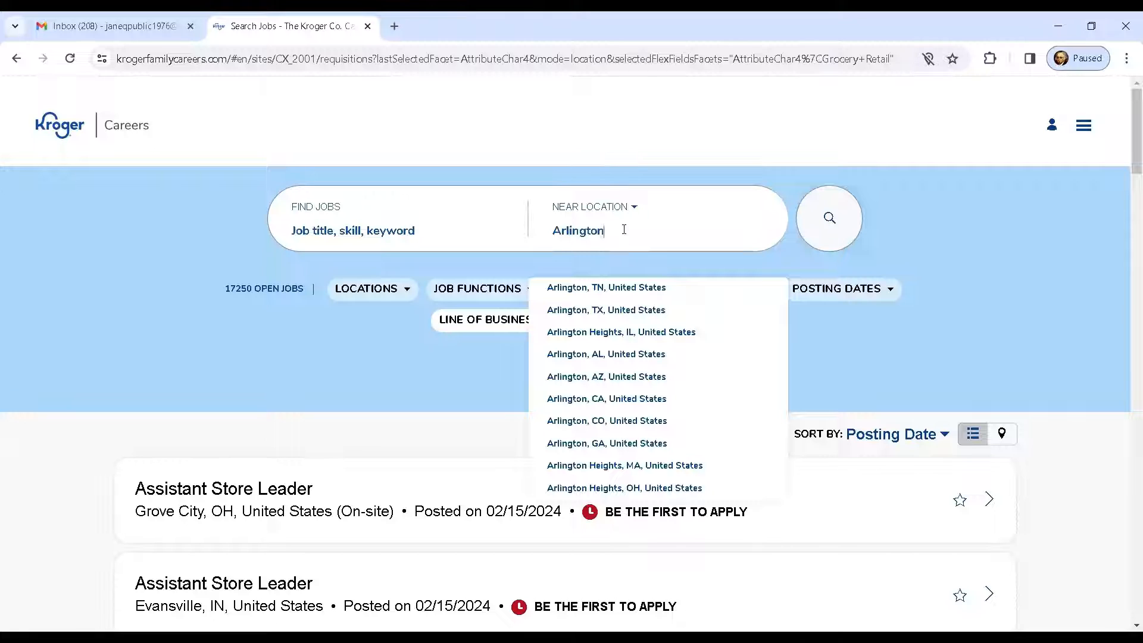
left_click(615, 310)
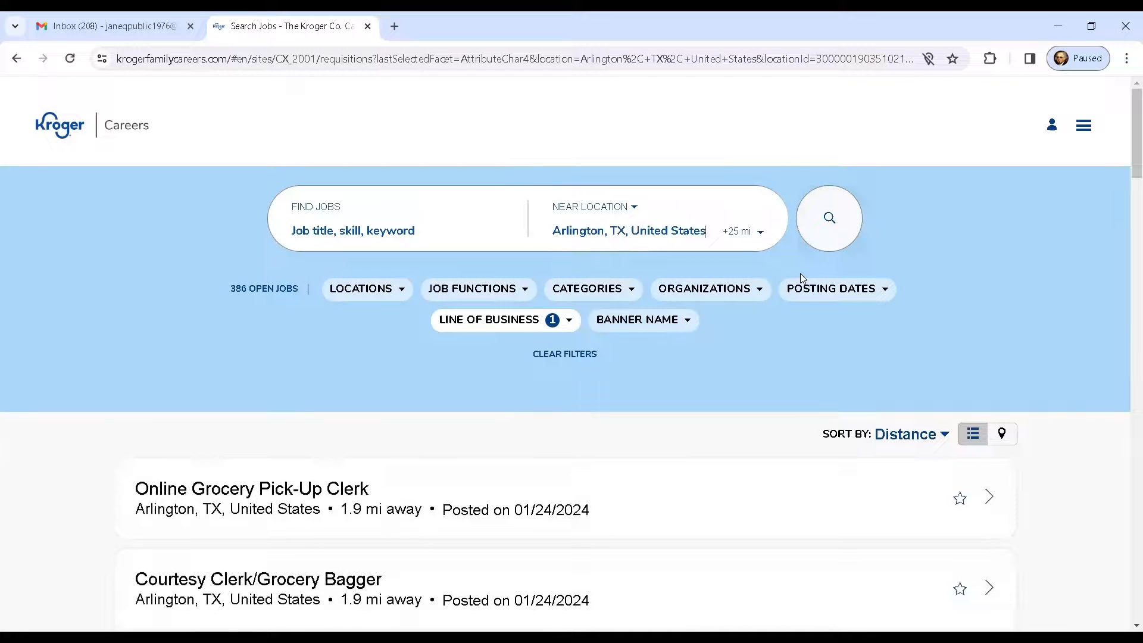
left_click_drag(1127, 151, 1127, 198)
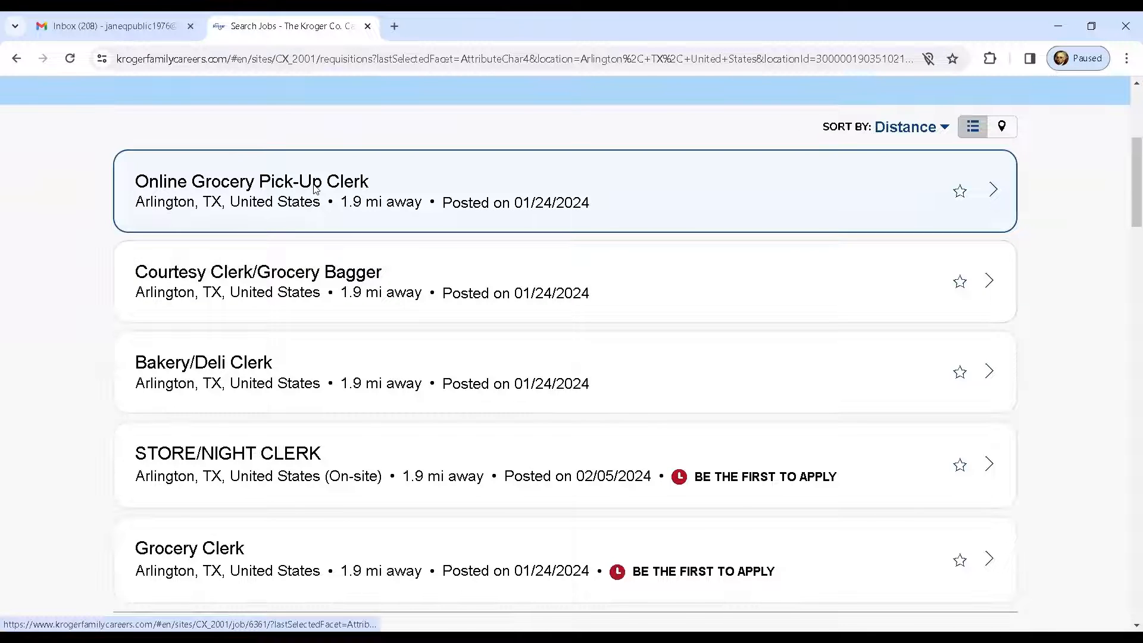
Review the Online Grocery Pick-Up Clerk posting in Arlington, TX and choose Apply Now.
left_click(315, 189)
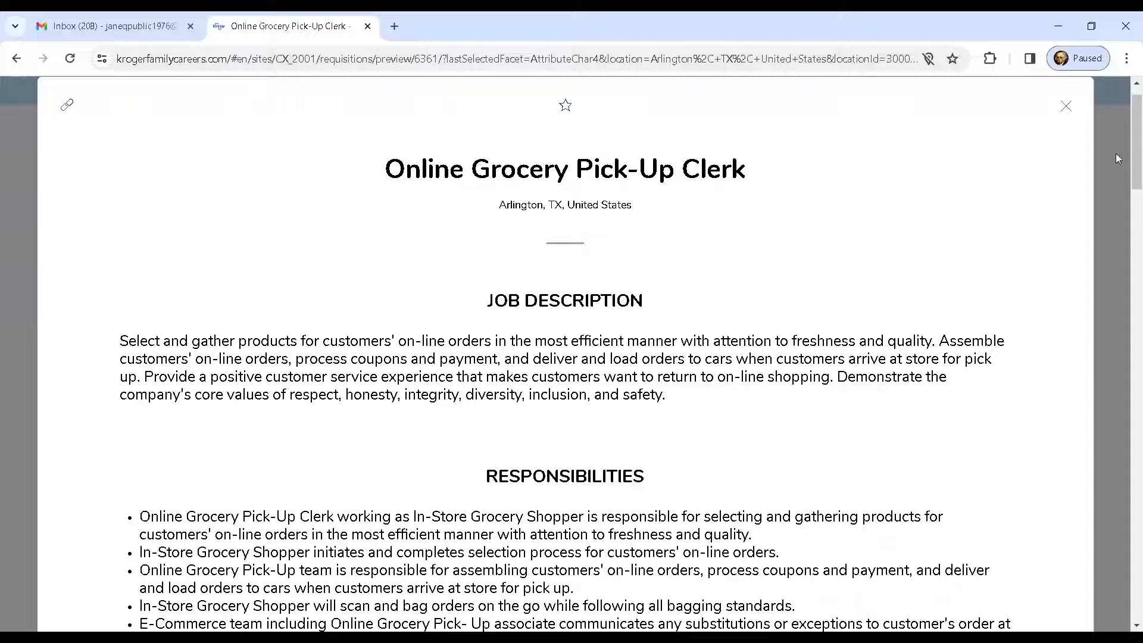
scroll(1125, 170, "down", 2)
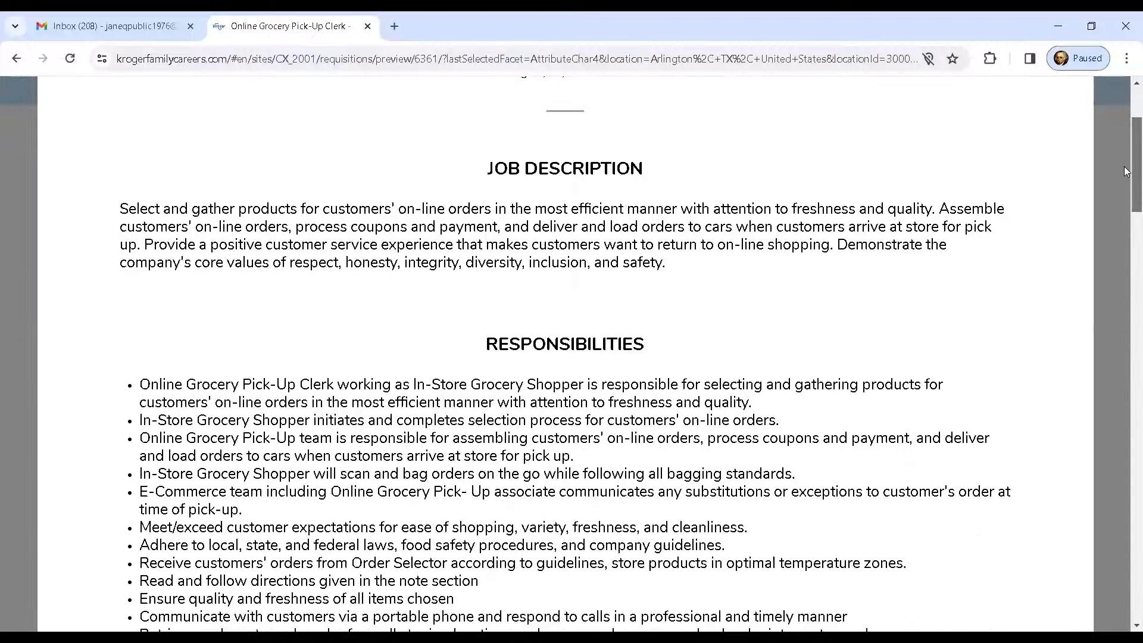
scroll(1125, 173, "down", 3)
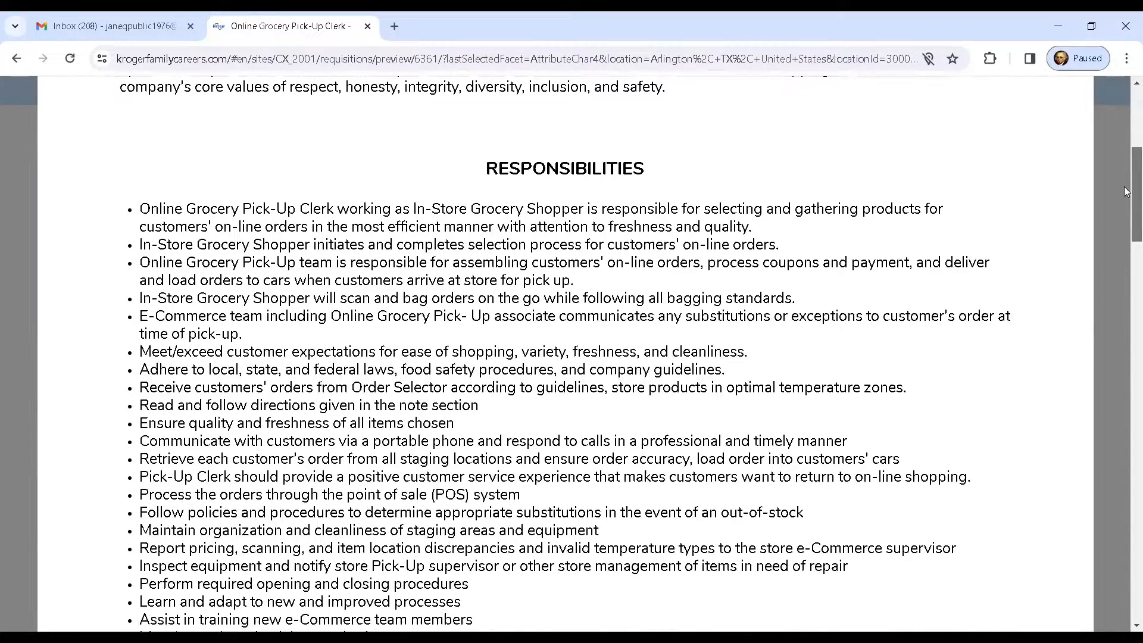
scroll(1125, 190, "down", 9)
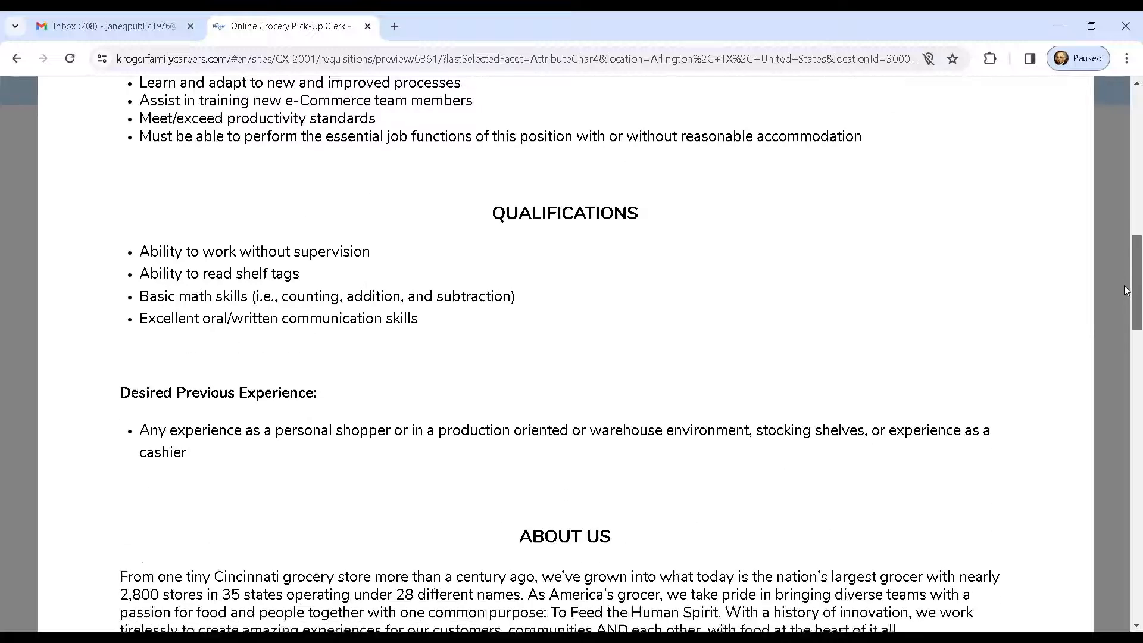
scroll(1126, 290, "down", 9)
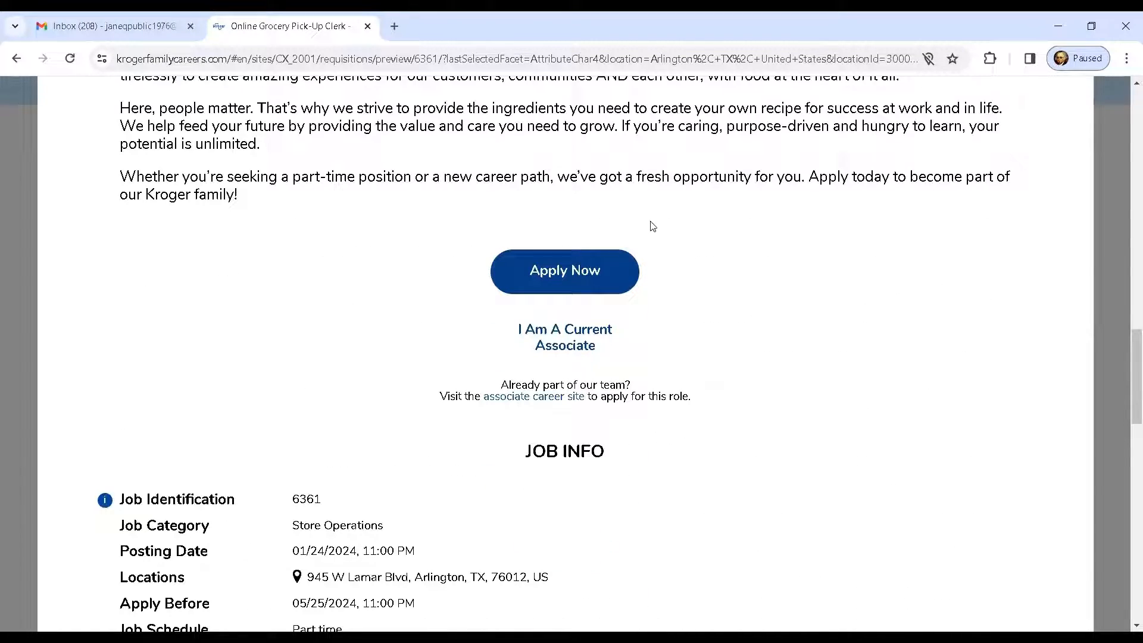
left_click(565, 274)
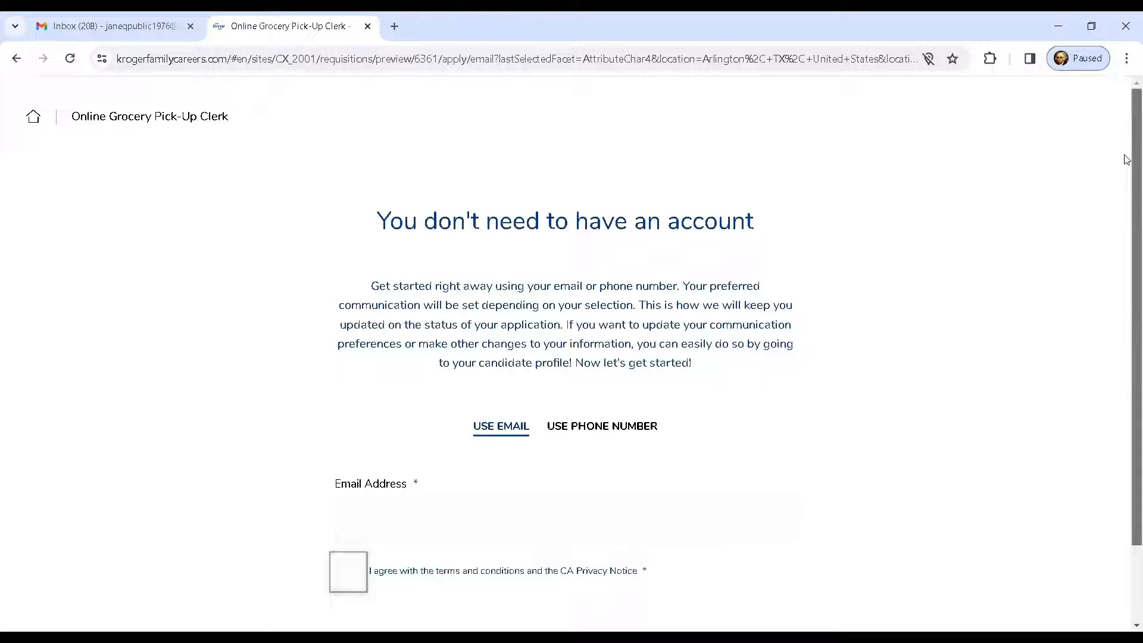
Enter the applicant's email address, accept the terms and CA Privacy Notice, and continue.
scroll(1127, 181, "down", 1)
scroll(1128, 181, "down", 1)
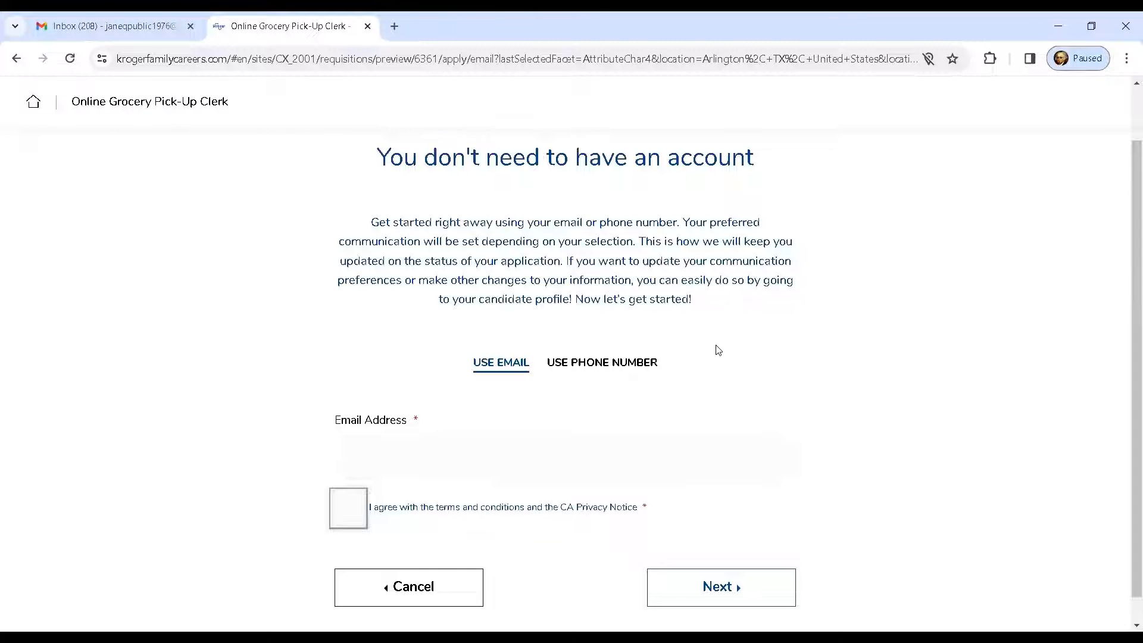
left_click(405, 455)
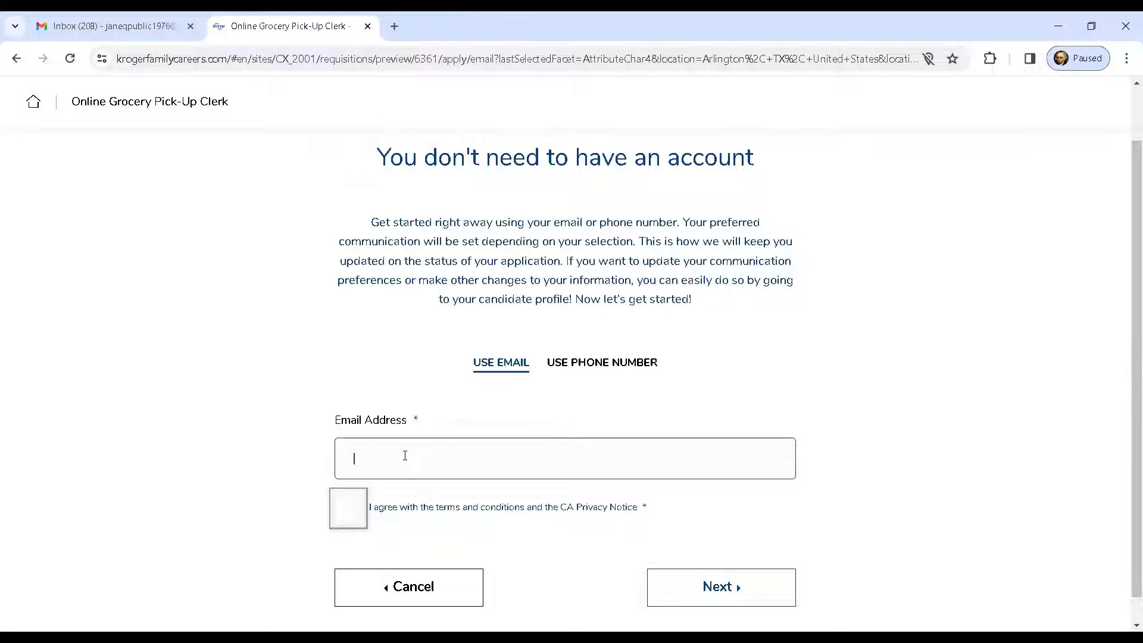
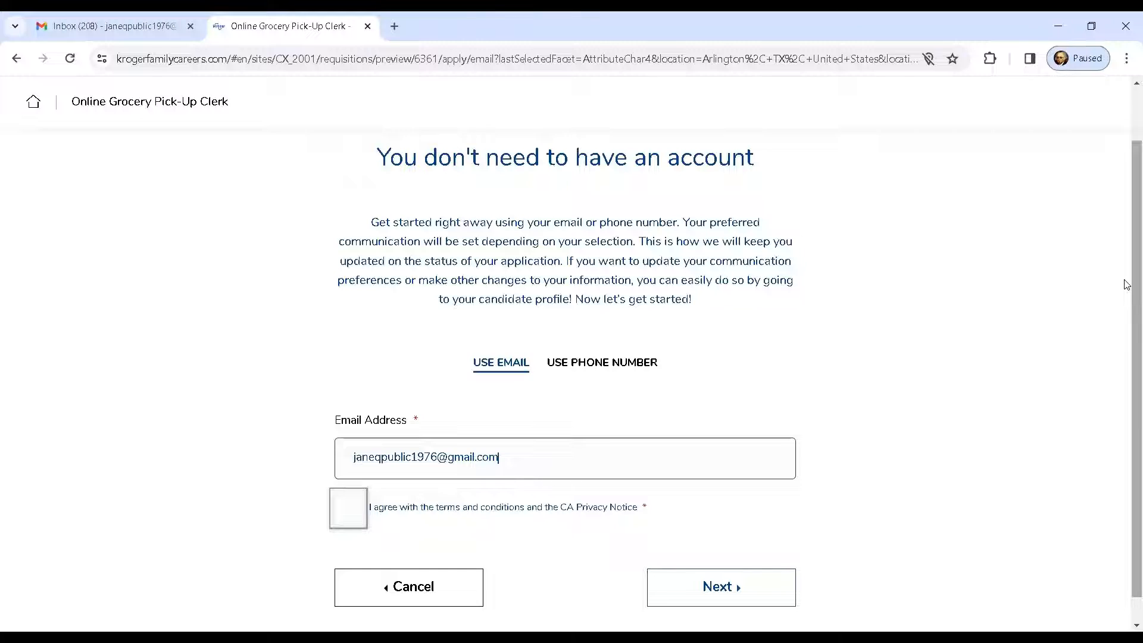
scroll(1125, 298, "down", 1)
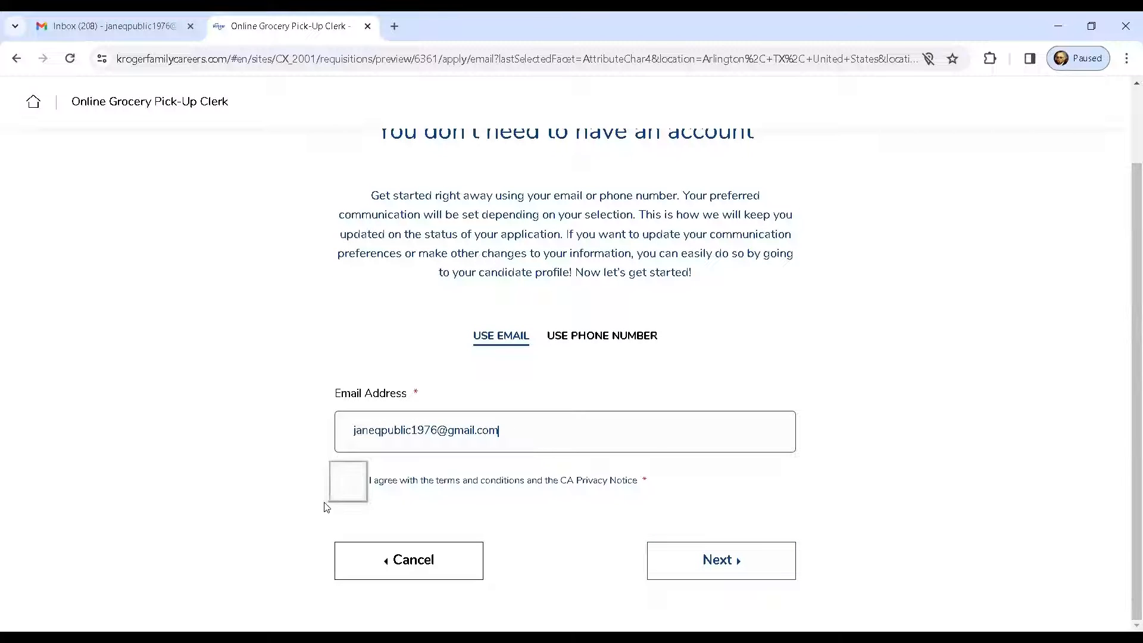
left_click(350, 489)
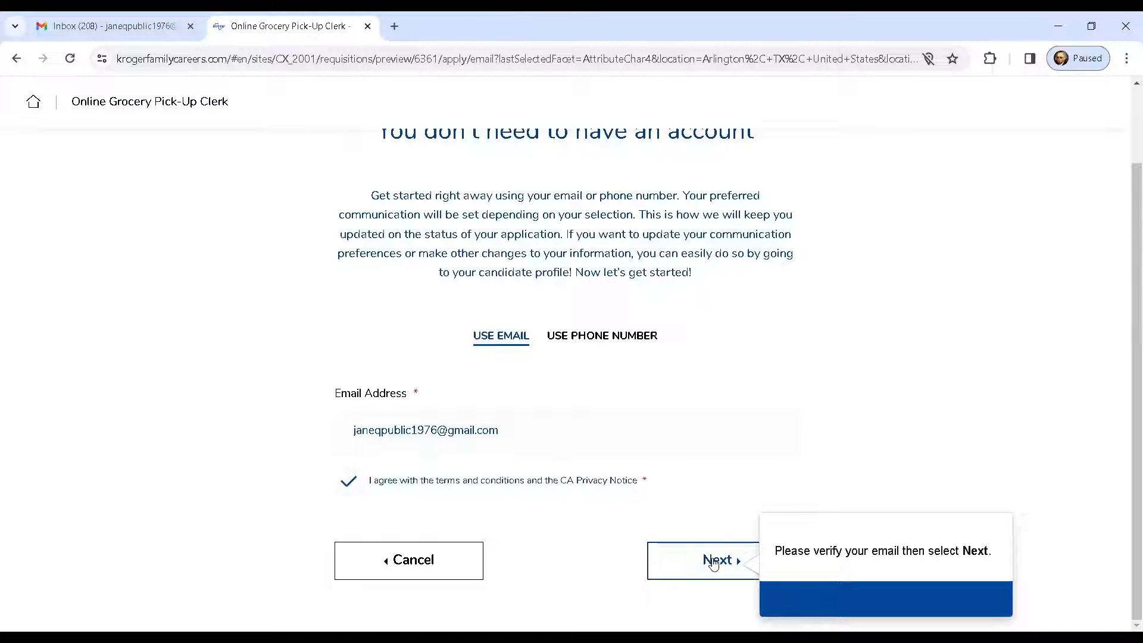
left_click(714, 563)
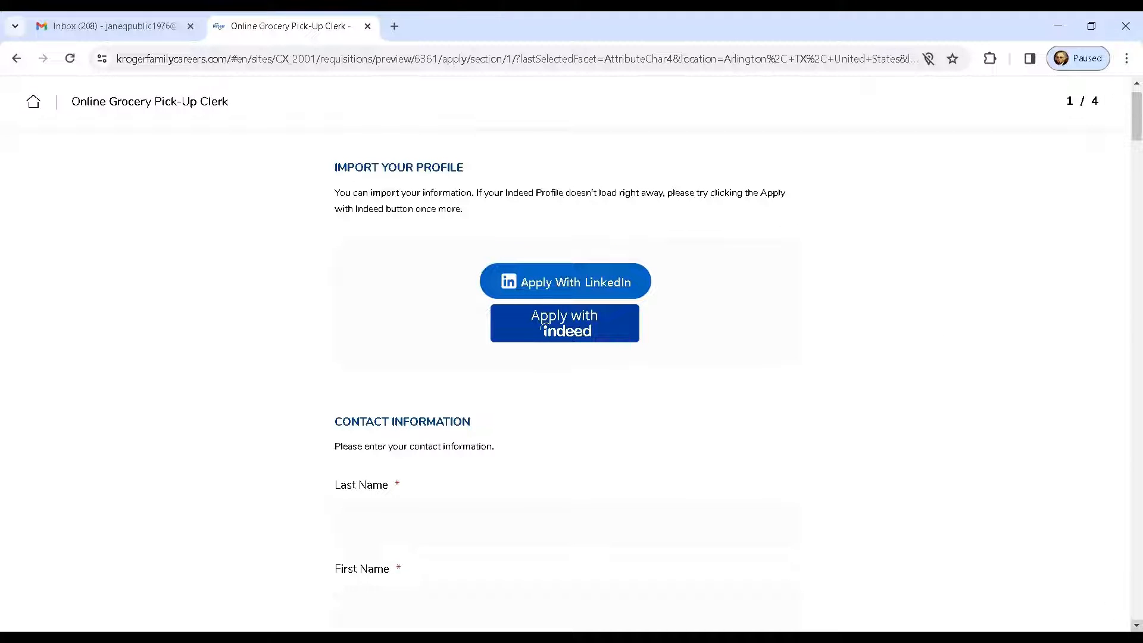
Enter the applicant's last name and capitalize the first letter of the first name.
scroll(571, 357, "down", 2)
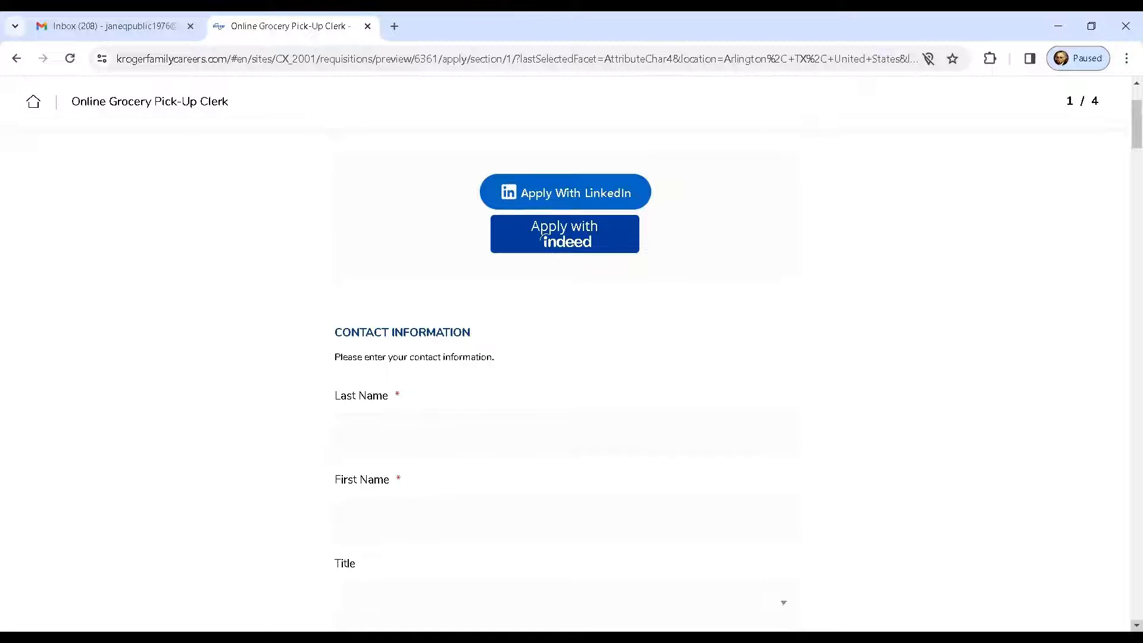
scroll(543, 238, "down", 2)
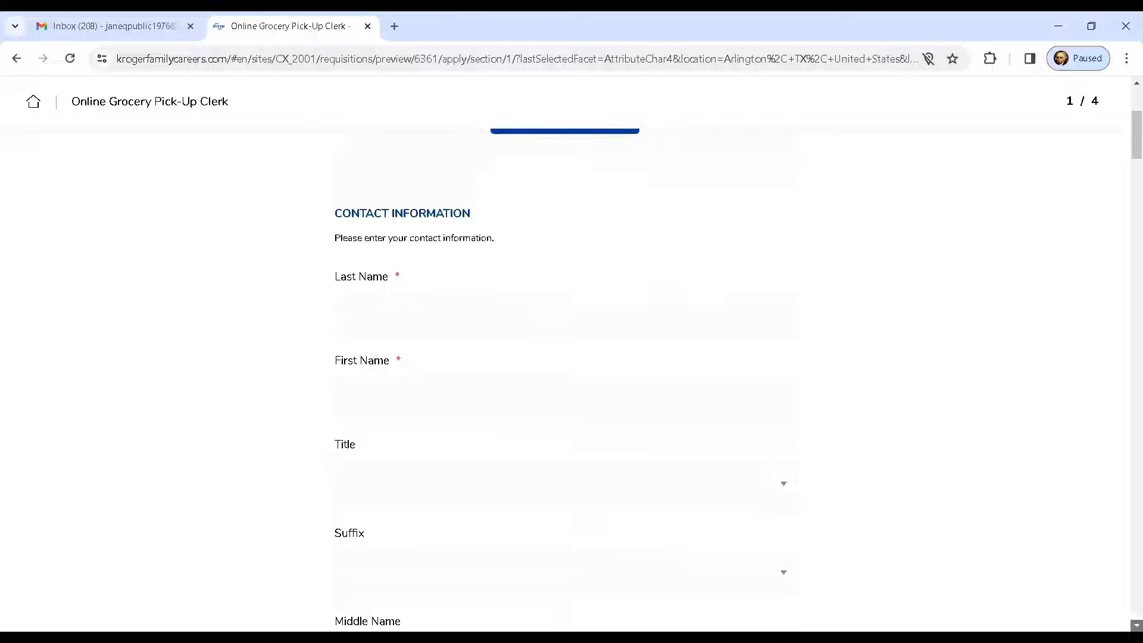
left_click(468, 295)
left_click(391, 320)
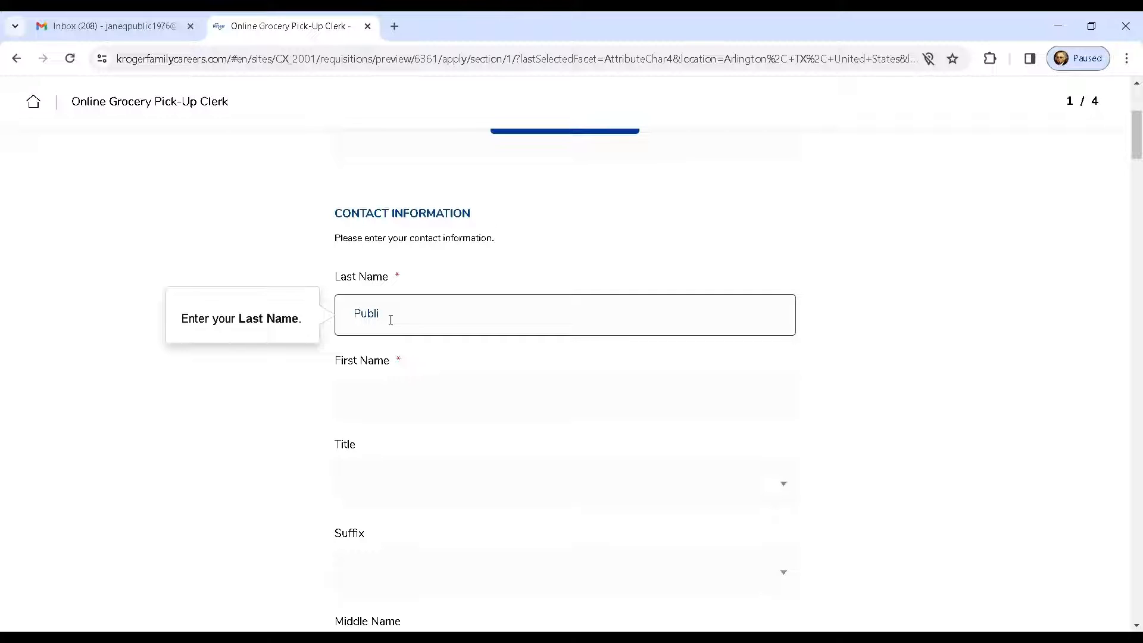
type("Public")
left_click(397, 390)
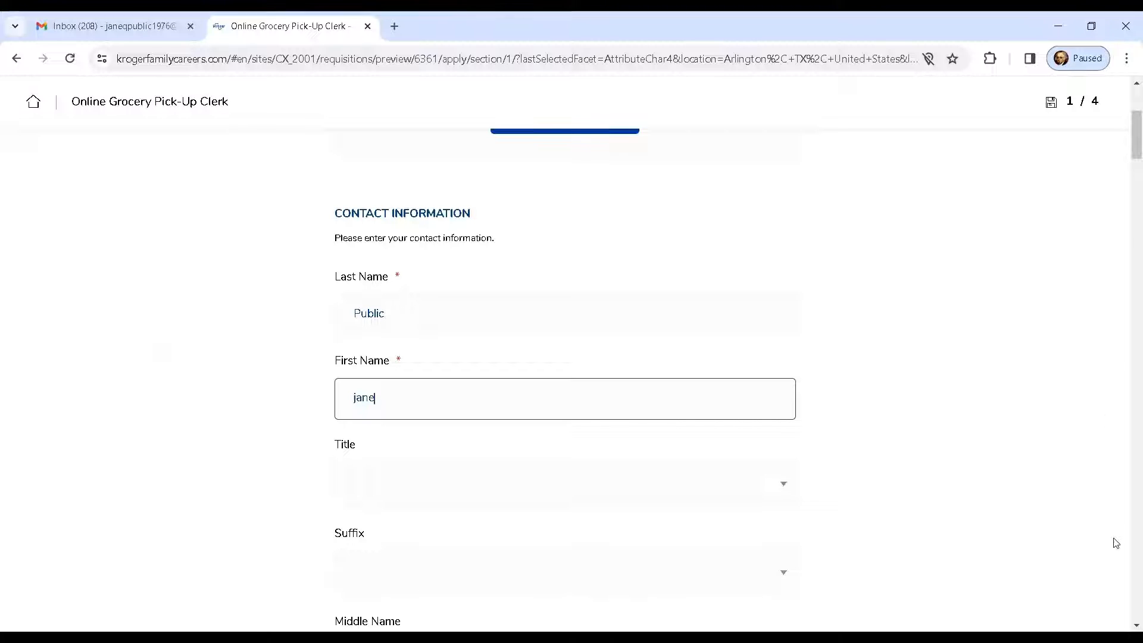
scroll(566, 357, "down", 2)
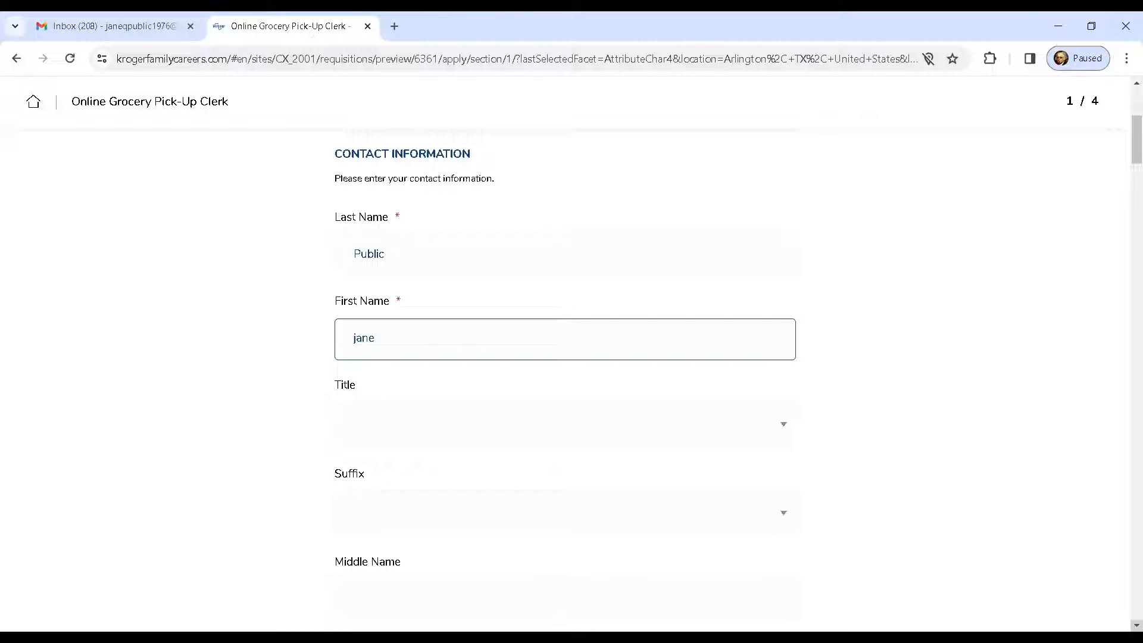
key("Left")
key("BackSpace")
type("J")
Re-enter the applicant's email address to confirm it and type the phone number.
left_click(1136, 625)
left_click(1137, 625)
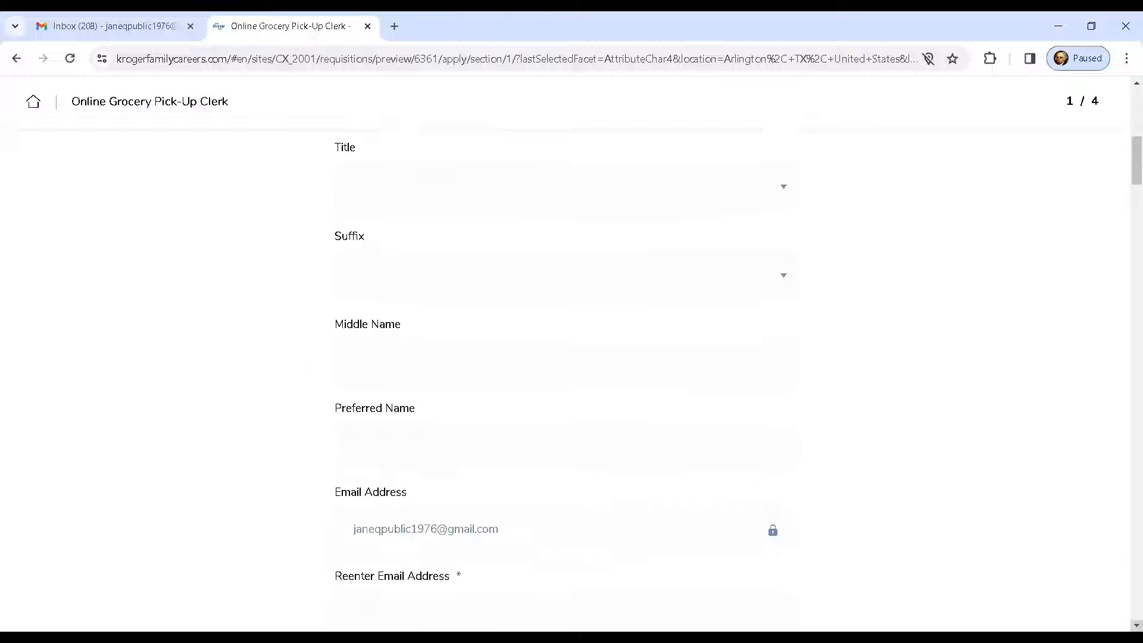
left_click(1137, 625)
left_click(1137, 626)
left_click(1137, 625)
left_click(1136, 625)
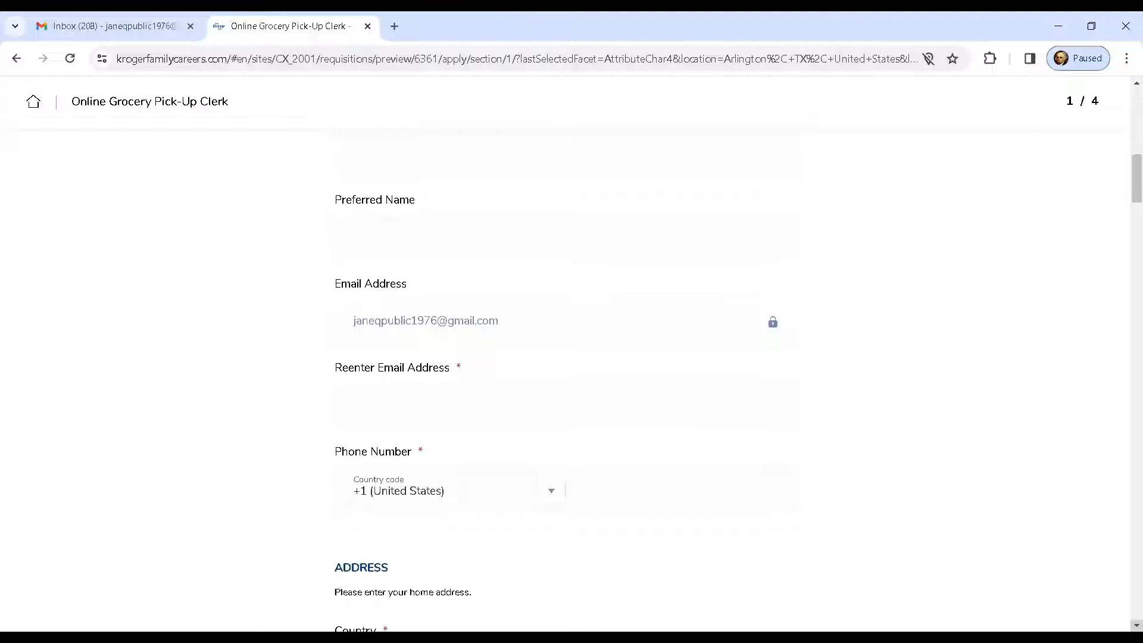
left_click(1137, 625)
left_click(1136, 625)
left_click(1136, 626)
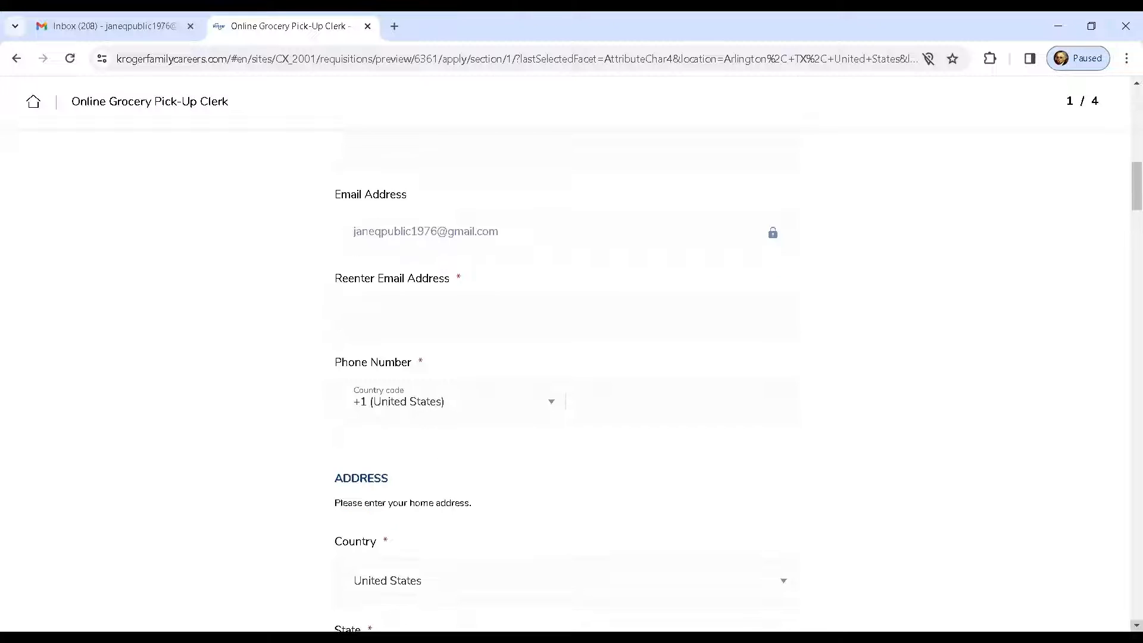
left_click(405, 325)
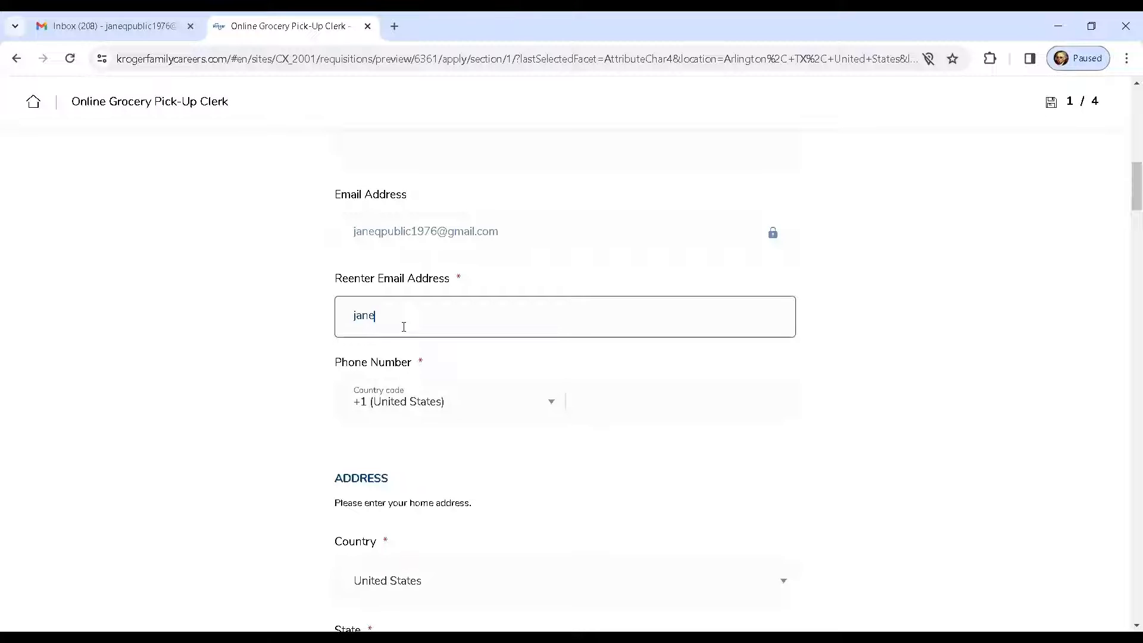
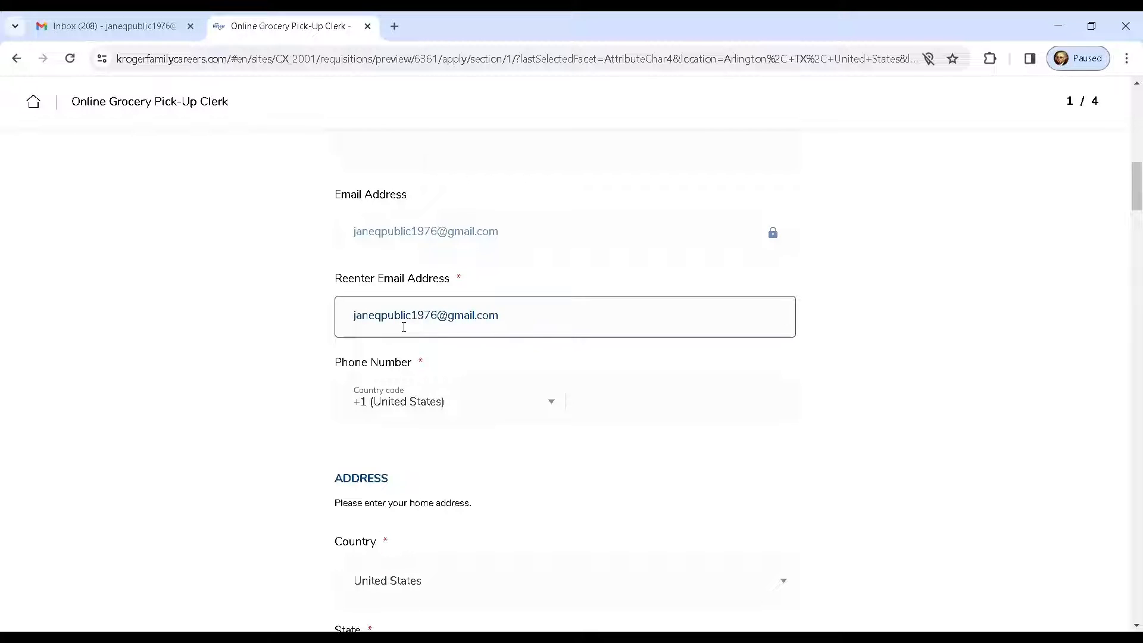
left_click(605, 400)
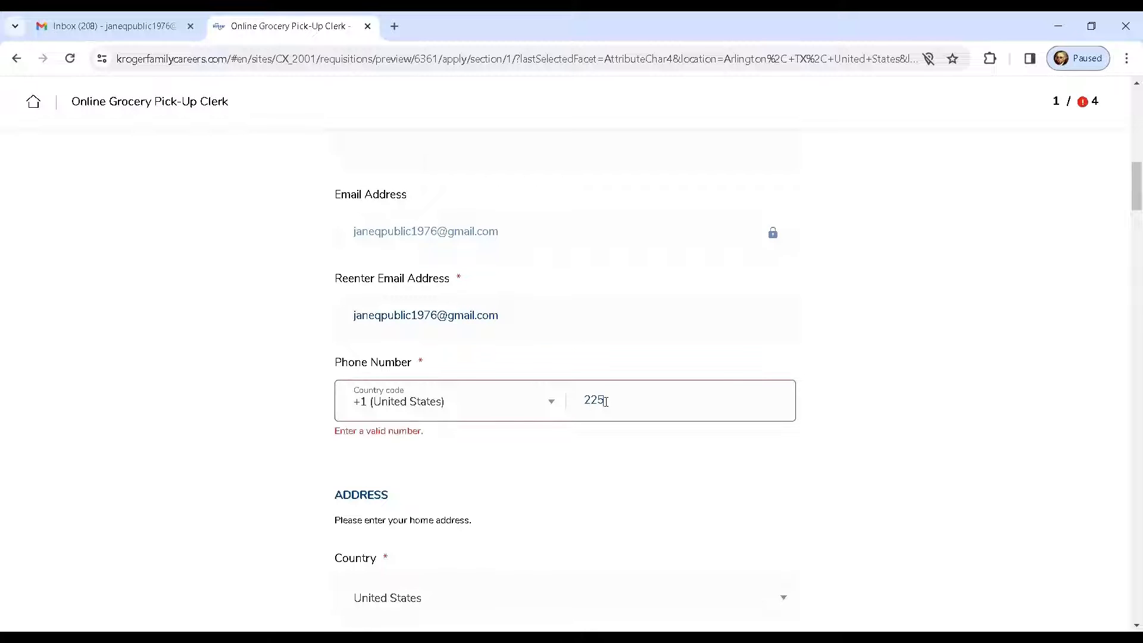
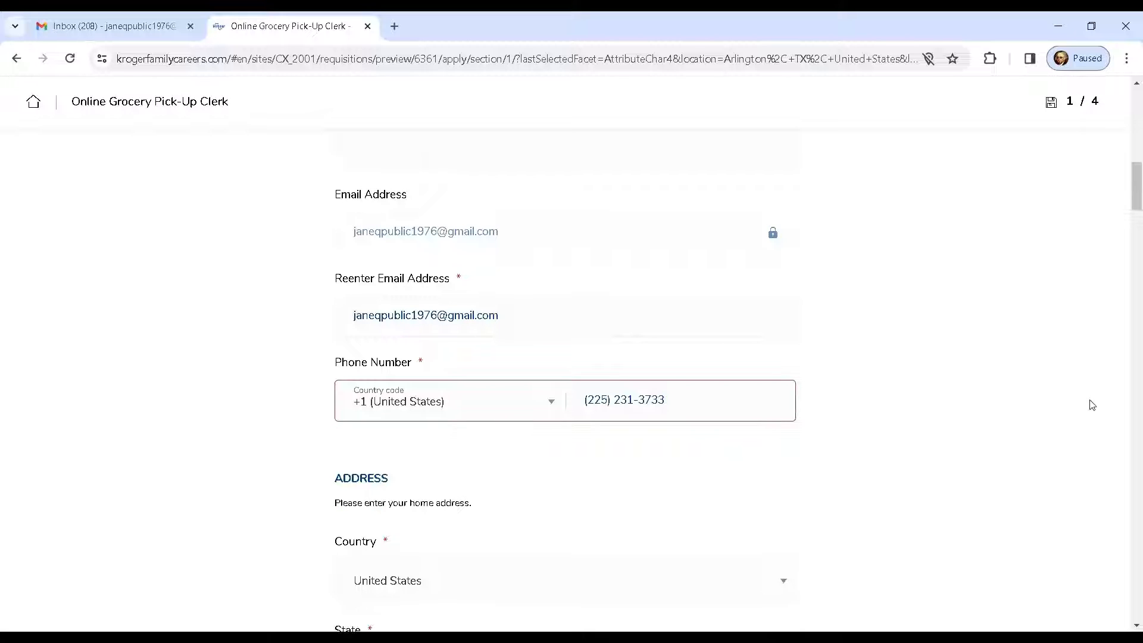
Set the address to state LA, county East Baton Rouge, city Baton Rouge, plus the home ZIP code.
left_click_drag(1132, 182, 1127, 219)
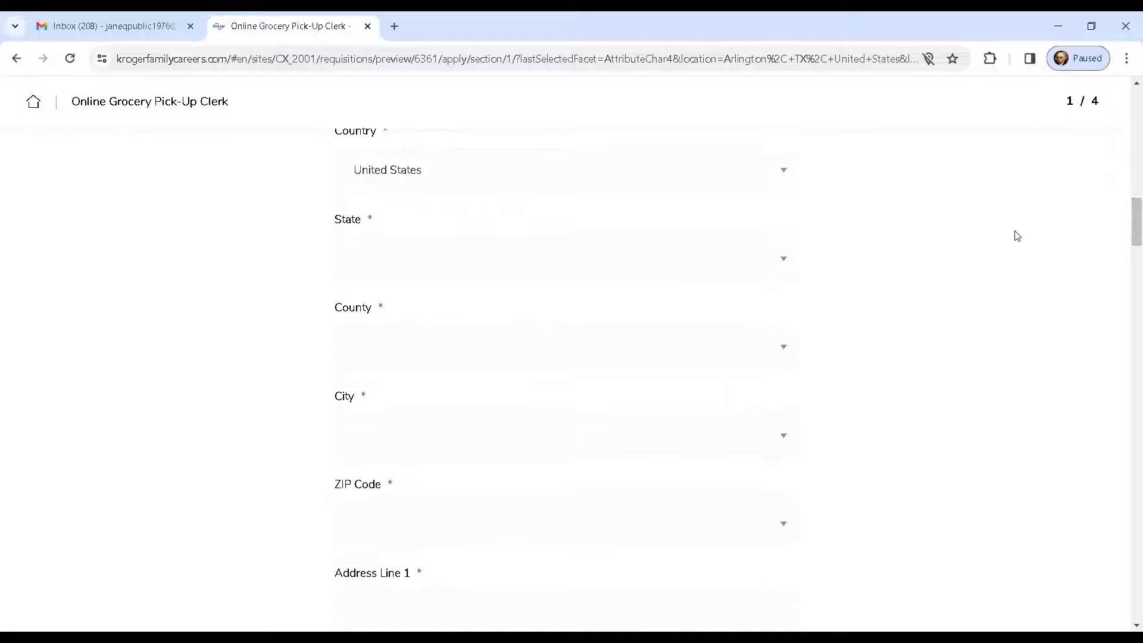
left_click(778, 265)
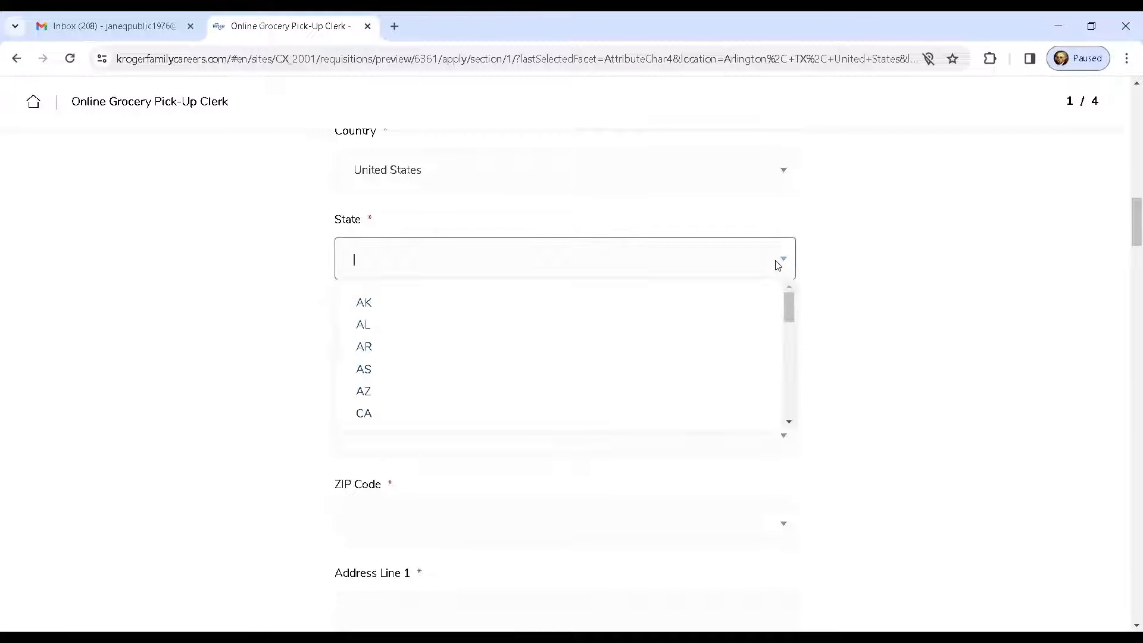
left_click(789, 422)
left_click(790, 422)
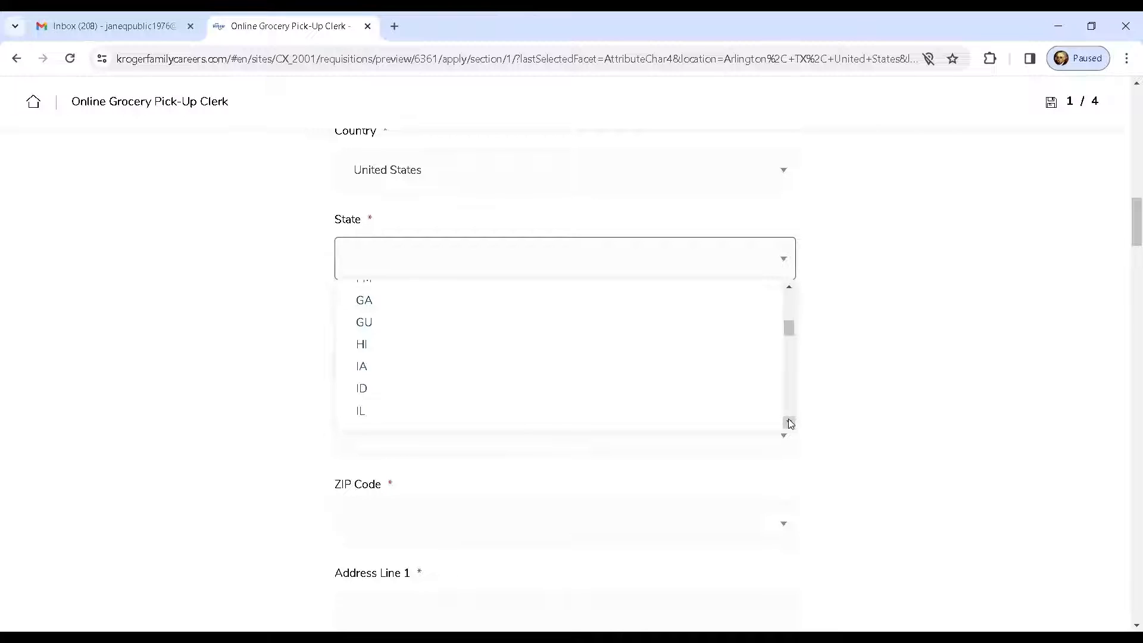
left_click(789, 422)
left_click(788, 423)
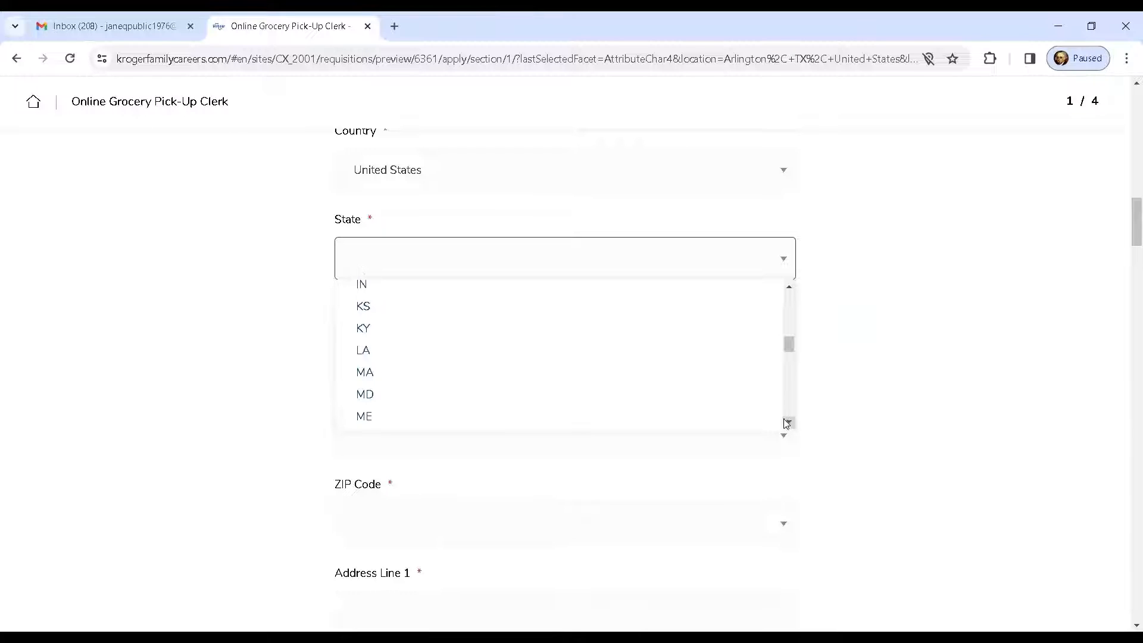
left_click(653, 358)
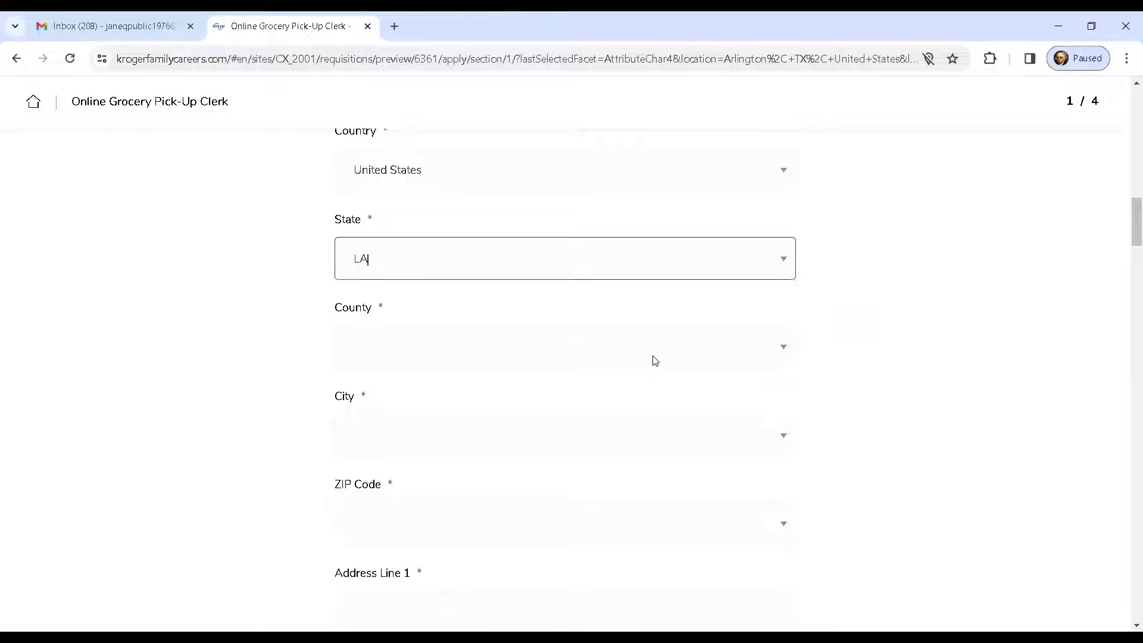
left_click(780, 350)
scroll(783, 451, "down", 4)
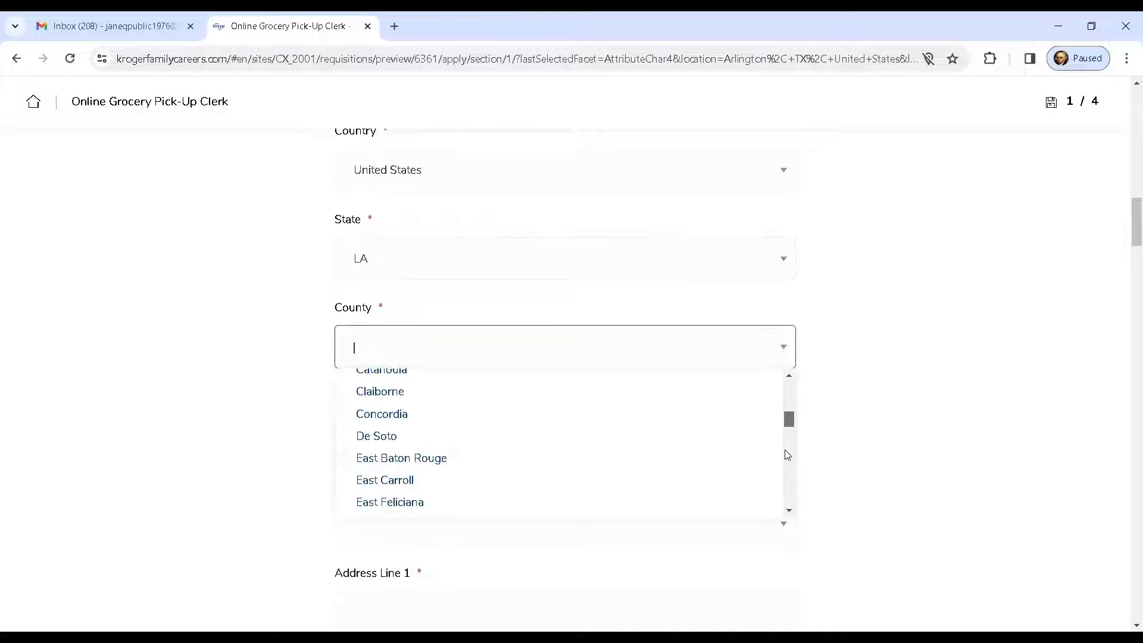
left_click(745, 468)
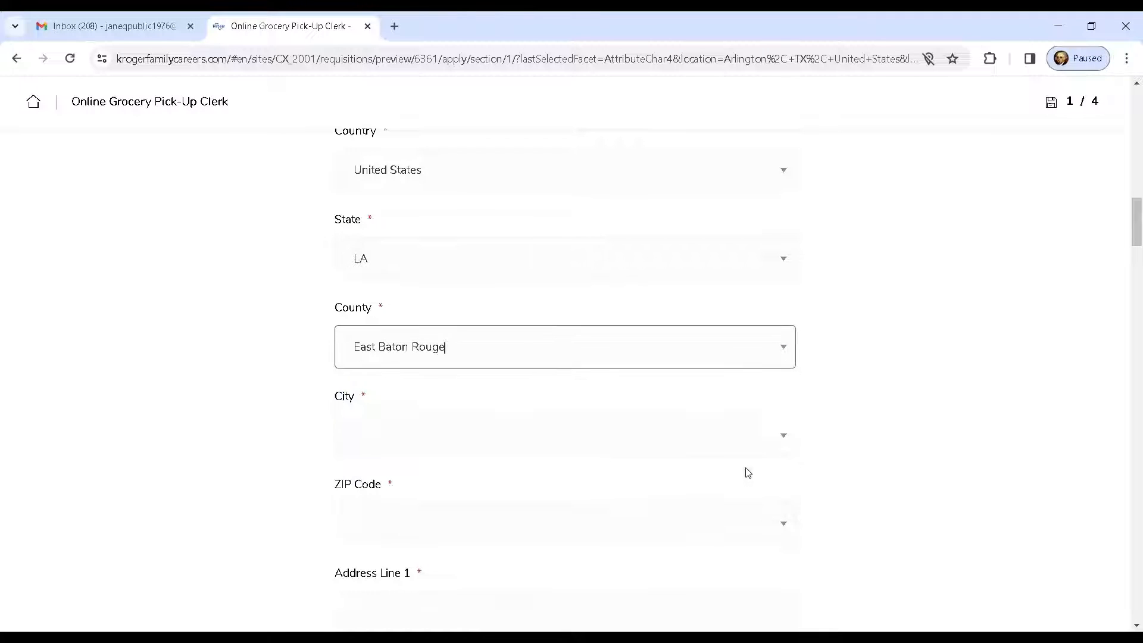
left_click(786, 440)
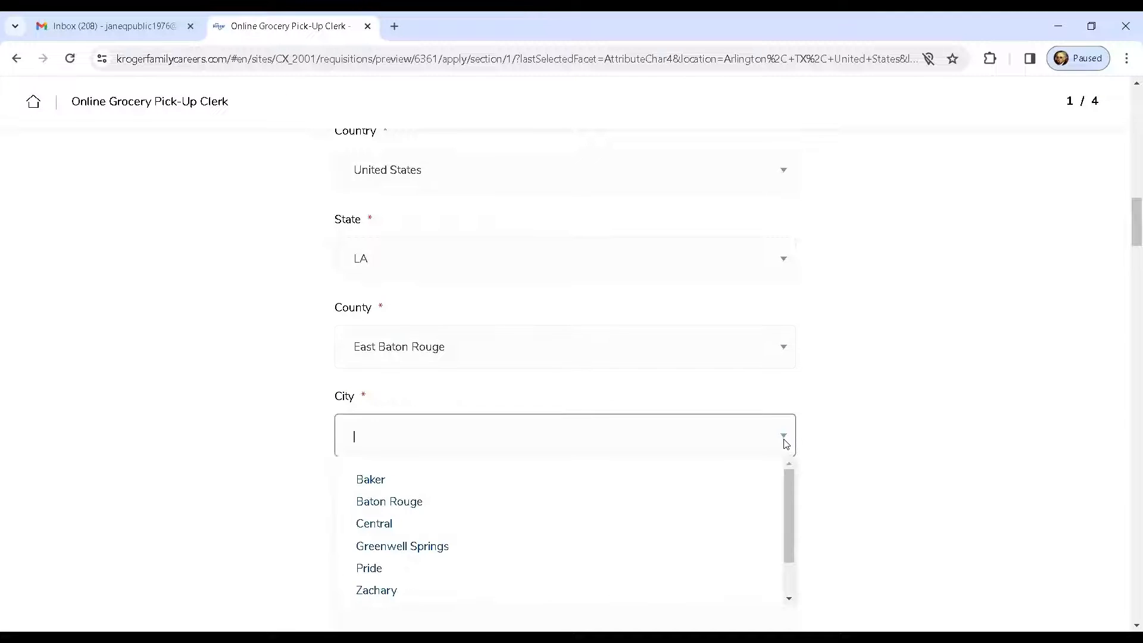
left_click(699, 503)
left_click(617, 530)
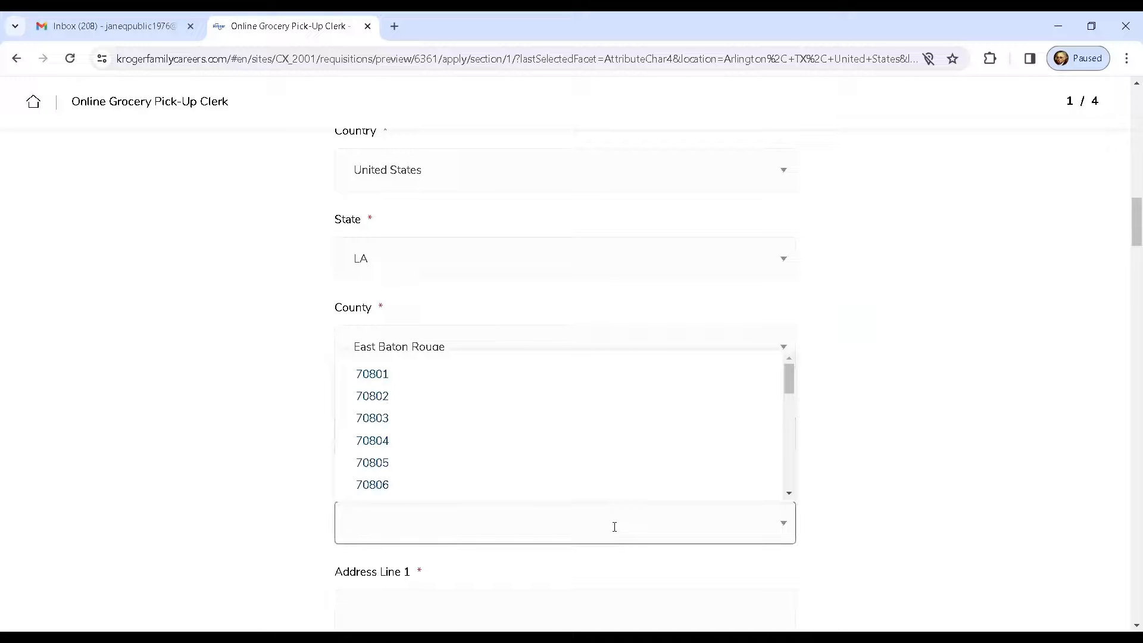
left_click(511, 494)
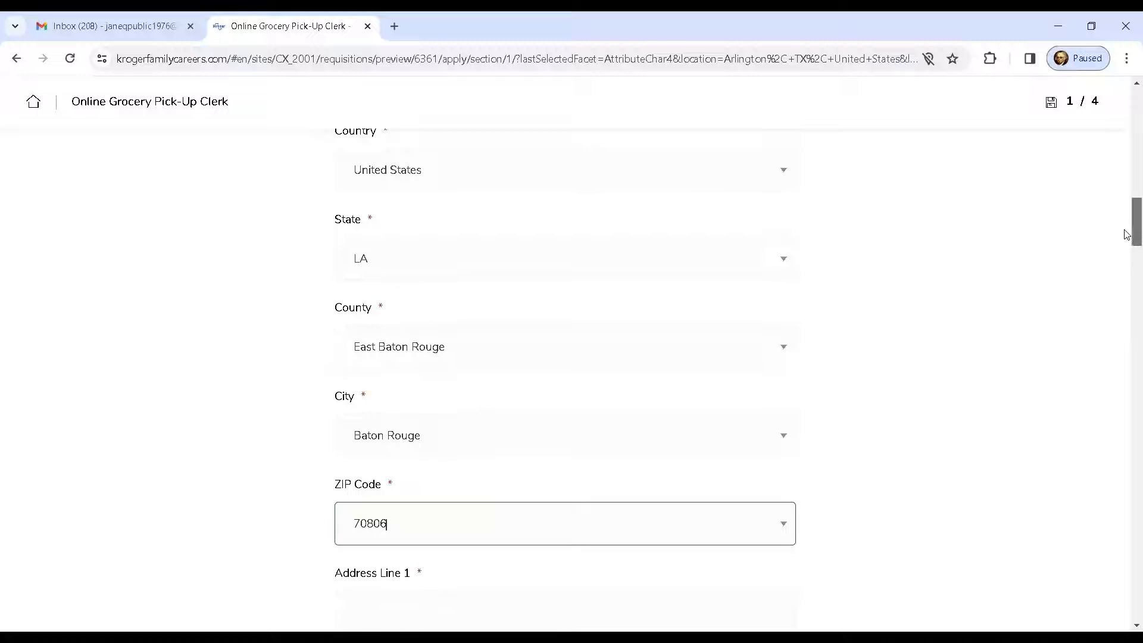
Enter the applicant's street address in Address Line 1.
left_click_drag(1127, 235, 1127, 273)
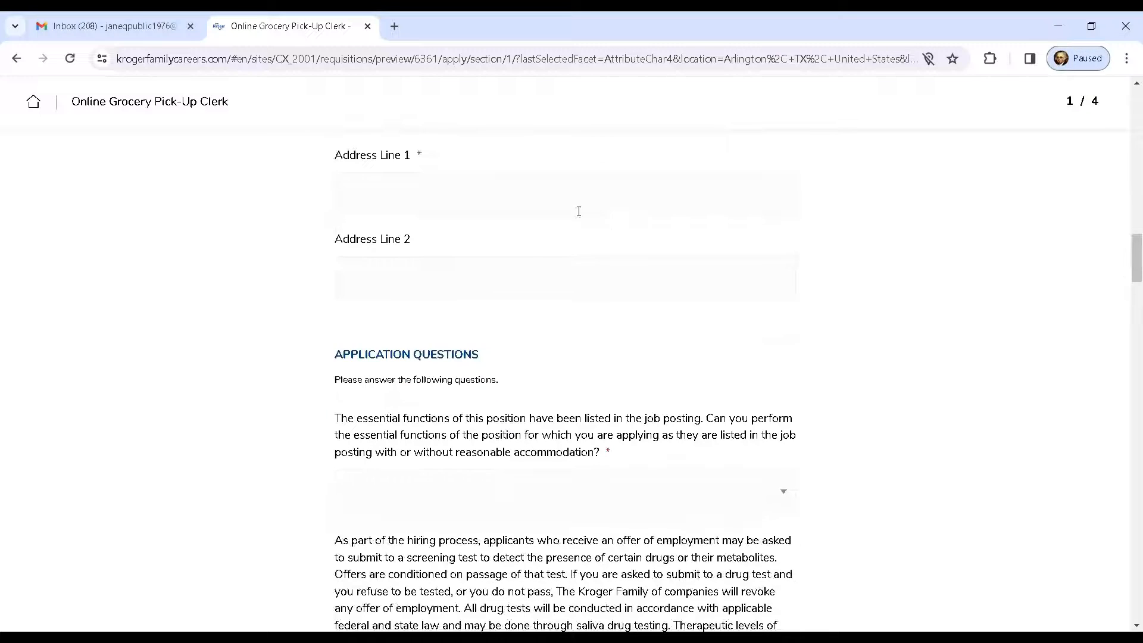
left_click(562, 203)
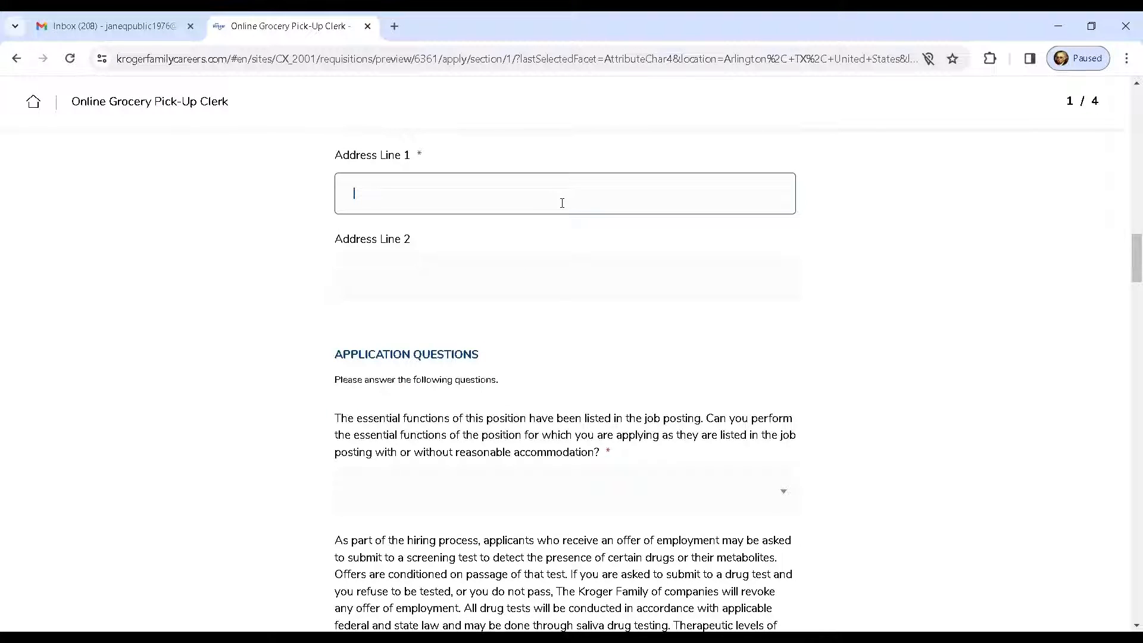
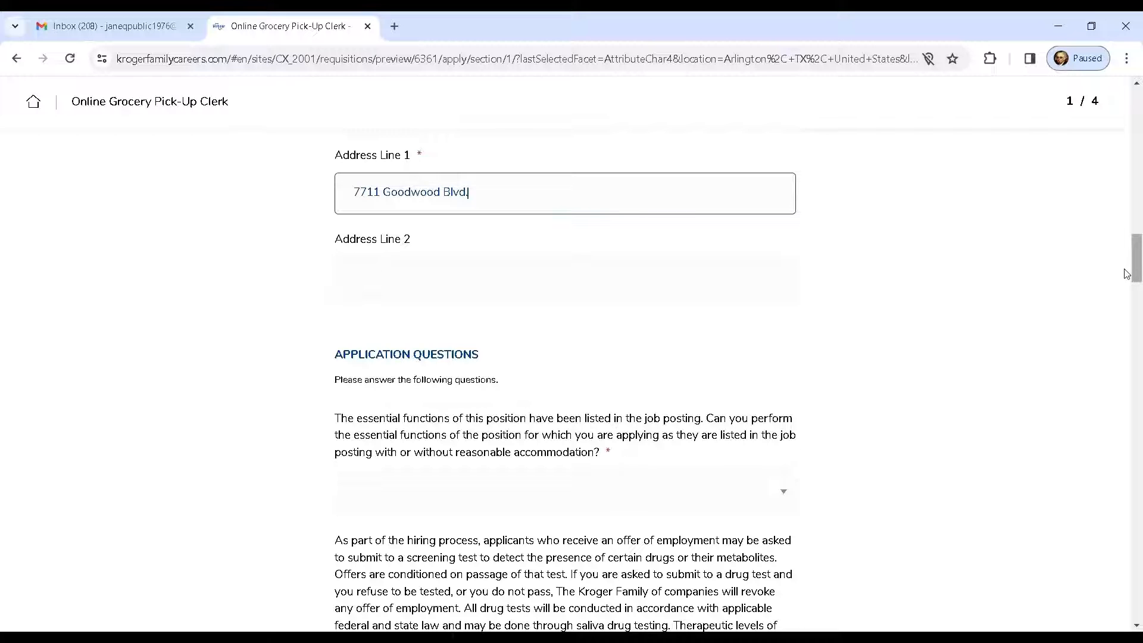
left_click_drag(1128, 265, 1127, 281)
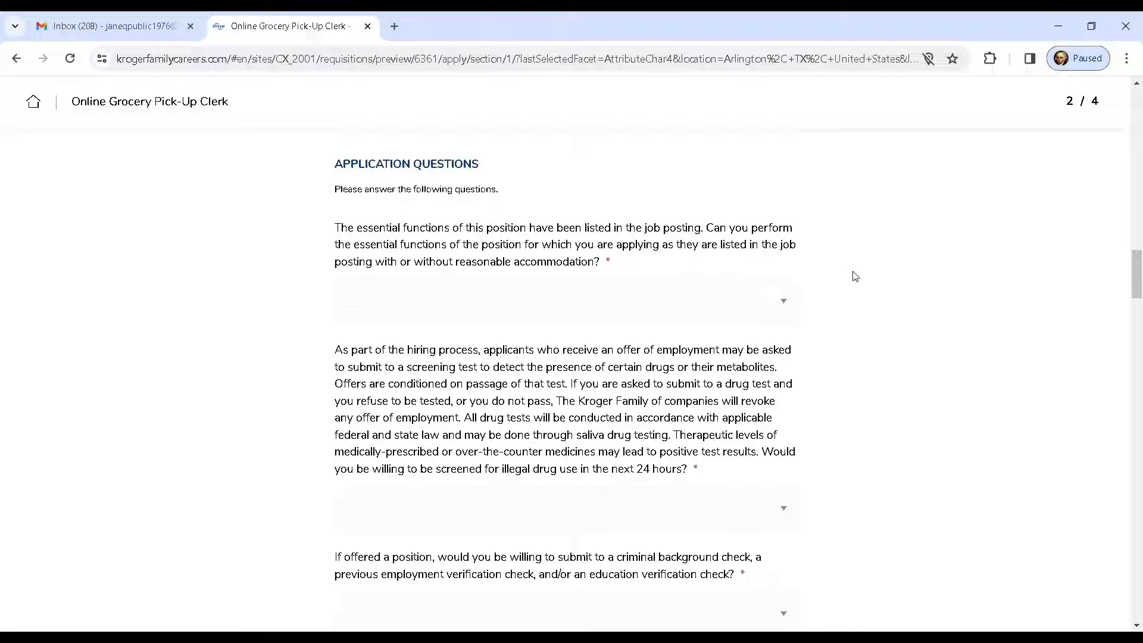
Answer Yes to performing the essential functions and to drug screening.
left_click(784, 304)
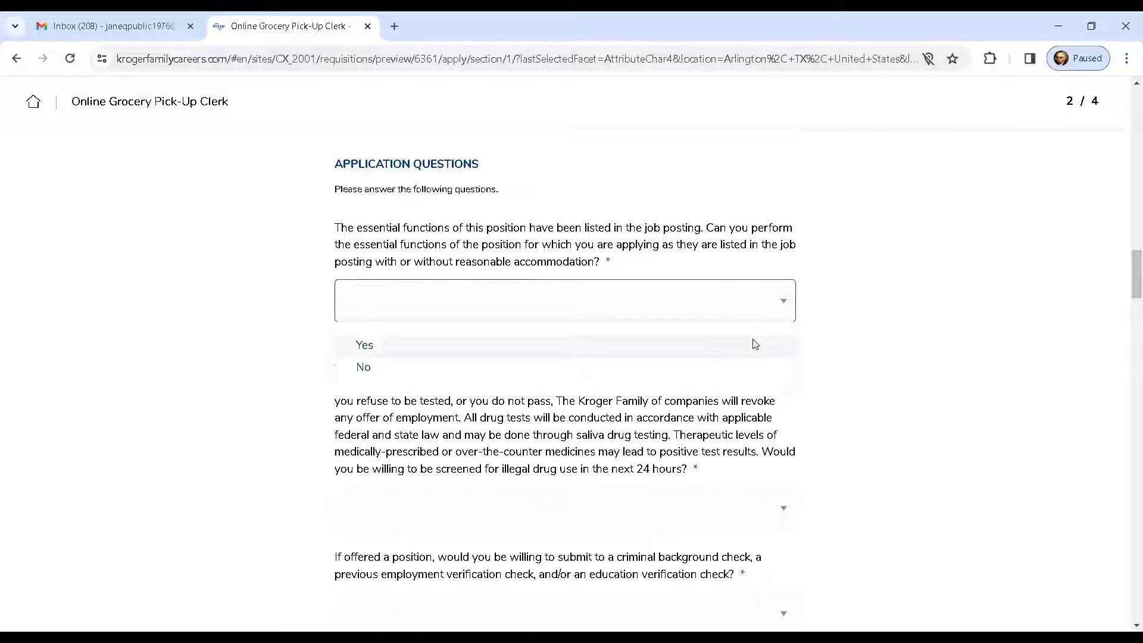
left_click(755, 344)
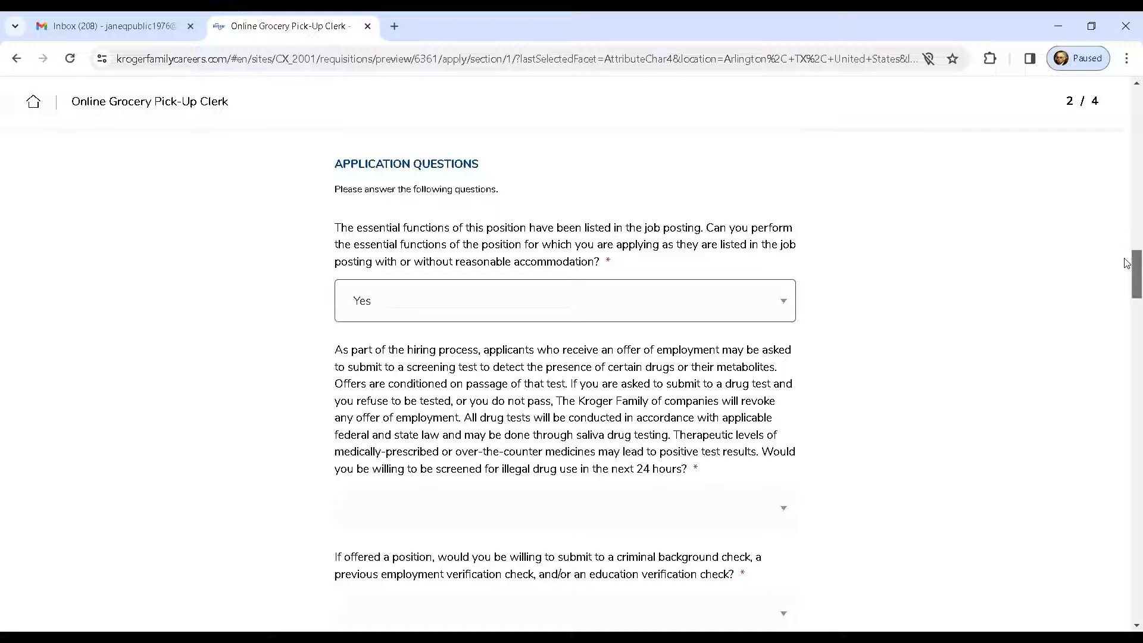
left_click_drag(1127, 264, 1127, 279)
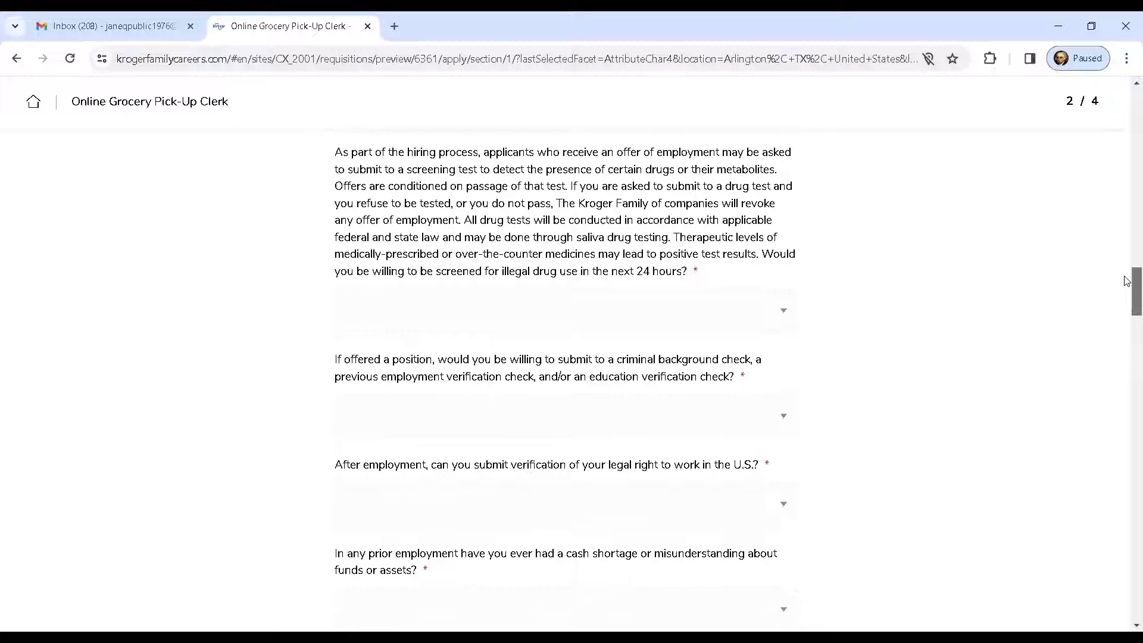
left_click(786, 313)
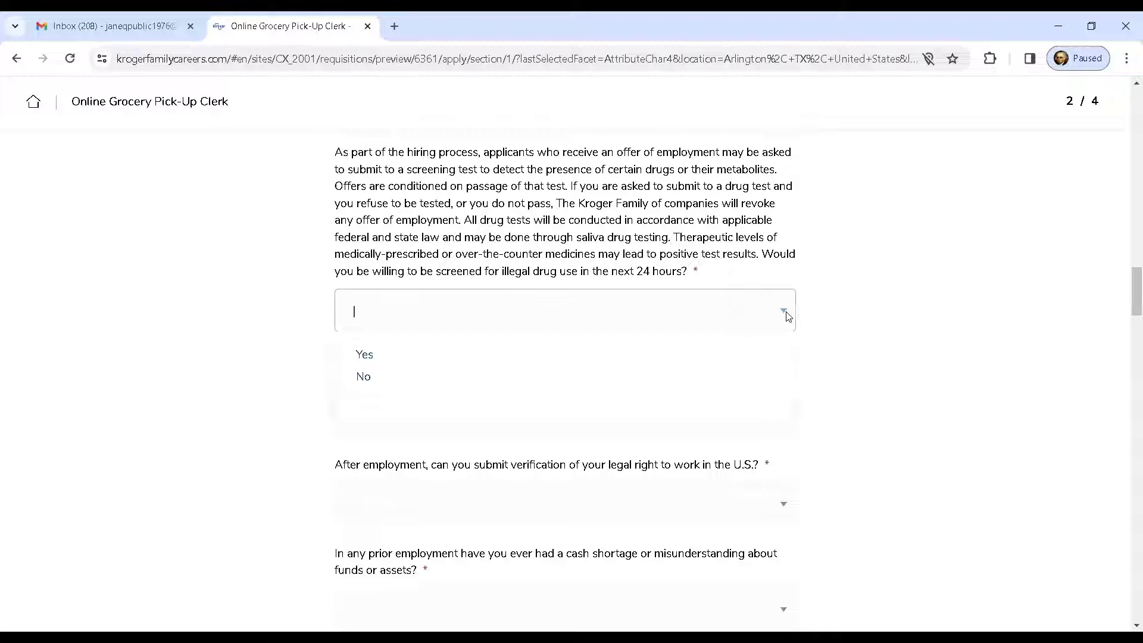
left_click(724, 354)
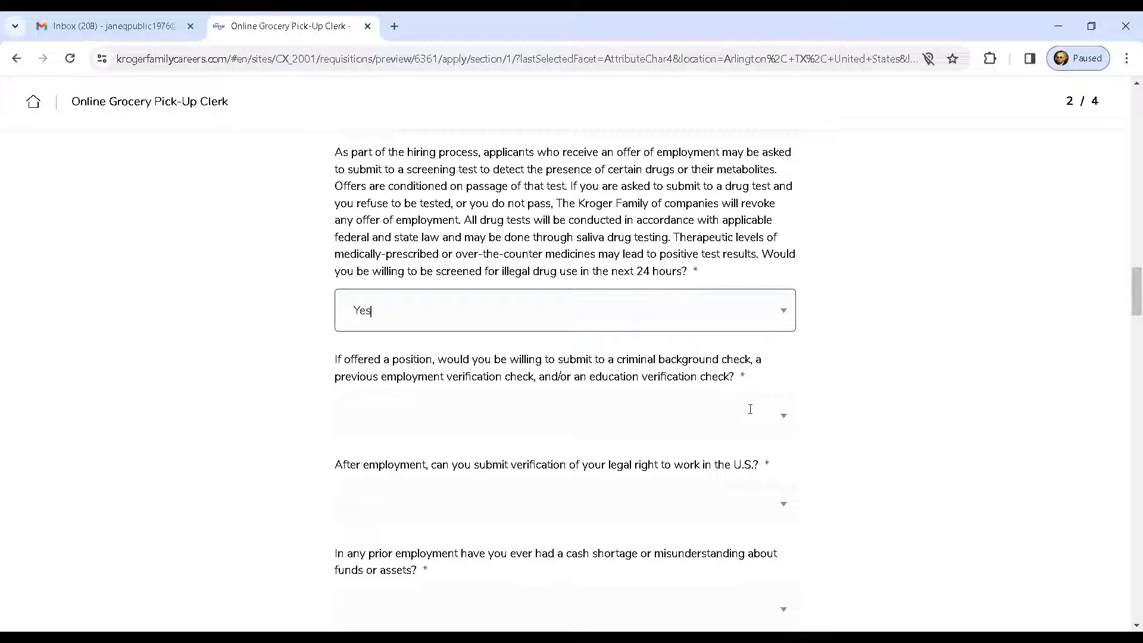
Answer Yes to the background check and right-to-work verification questions.
left_click(786, 420)
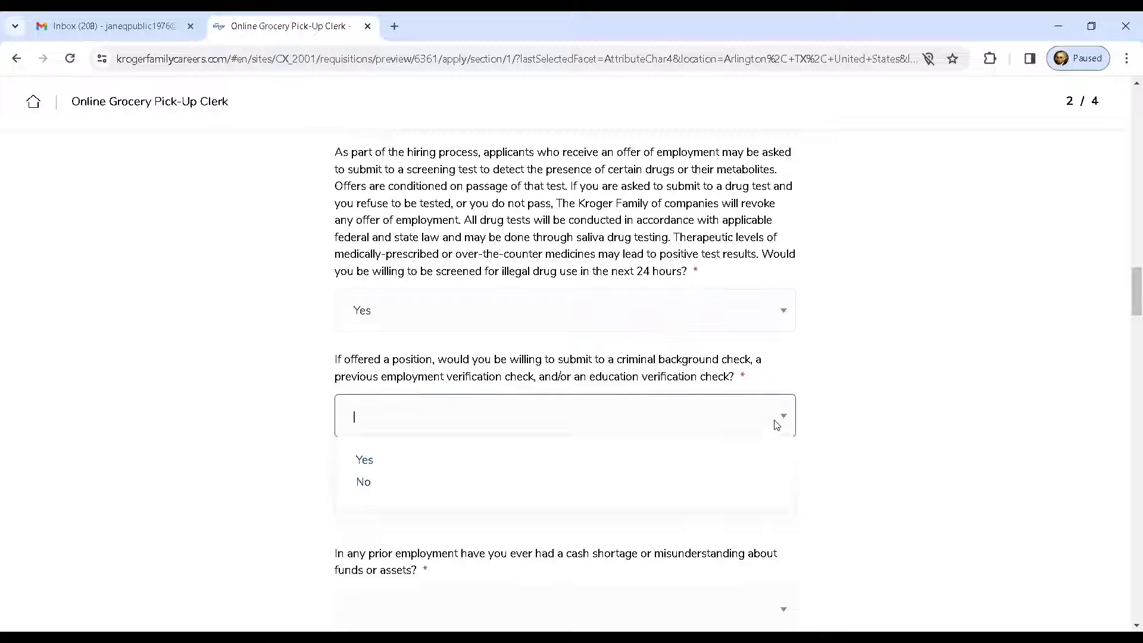
left_click(759, 459)
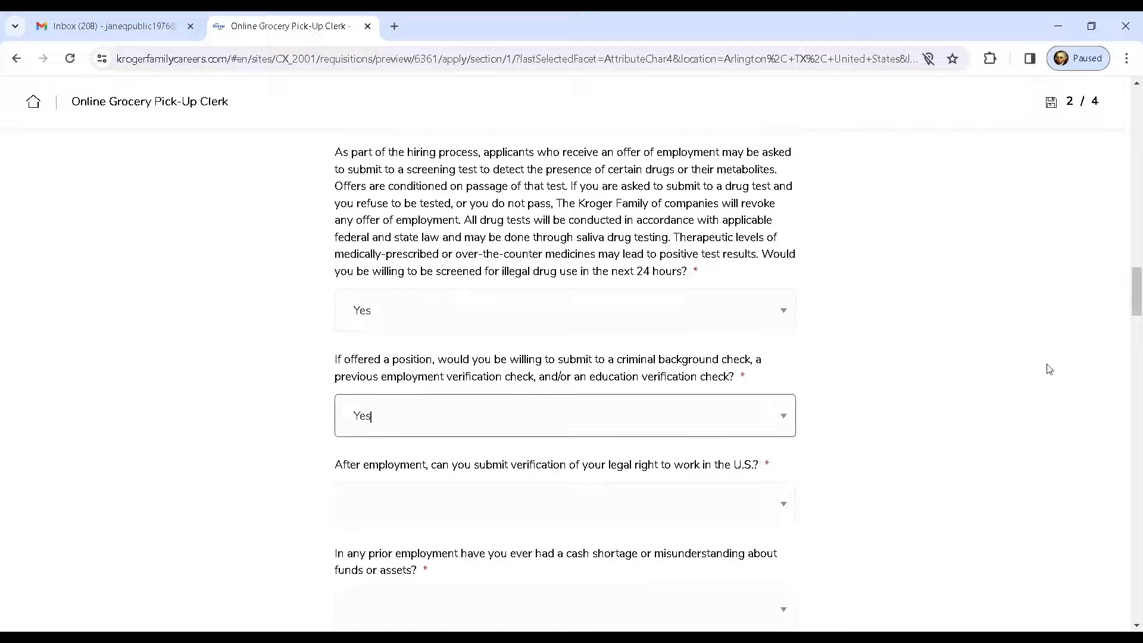
left_click_drag(1127, 305, 1128, 322)
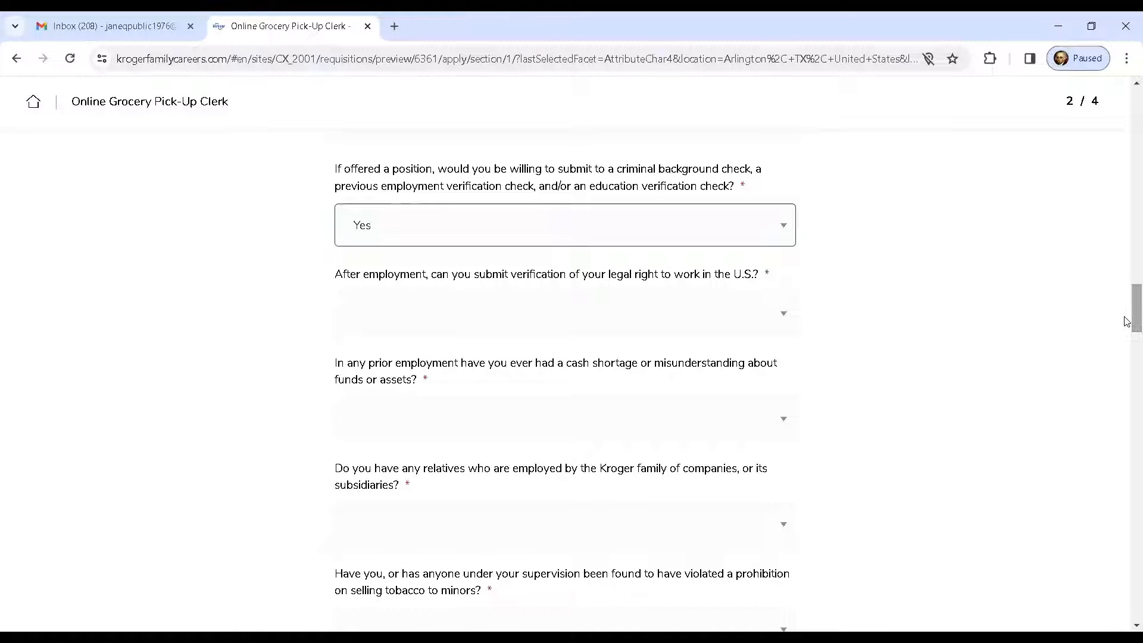
left_click(785, 320)
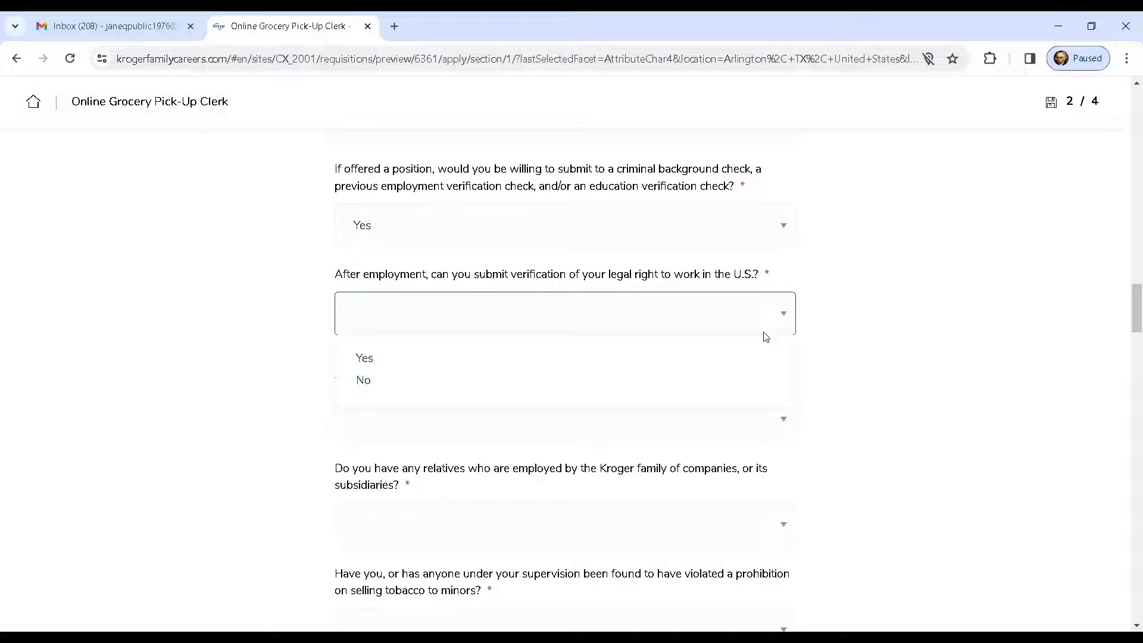
left_click(757, 360)
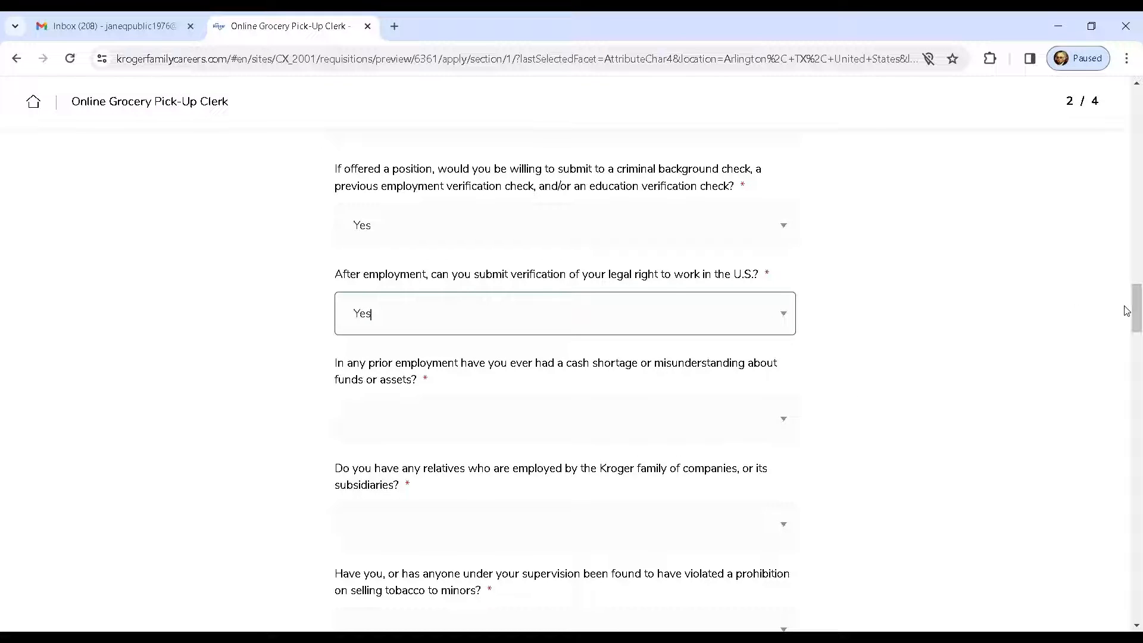
Answer No to the cash-shortage, relatives and tobacco questions.
scroll(1128, 311, "down", 2)
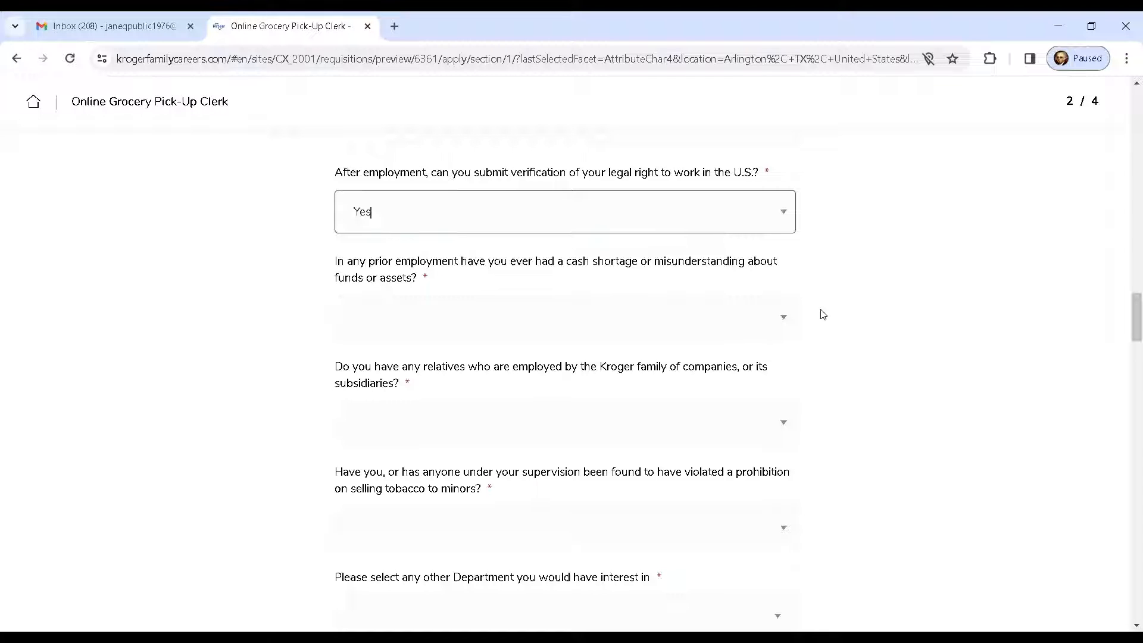
left_click(785, 318)
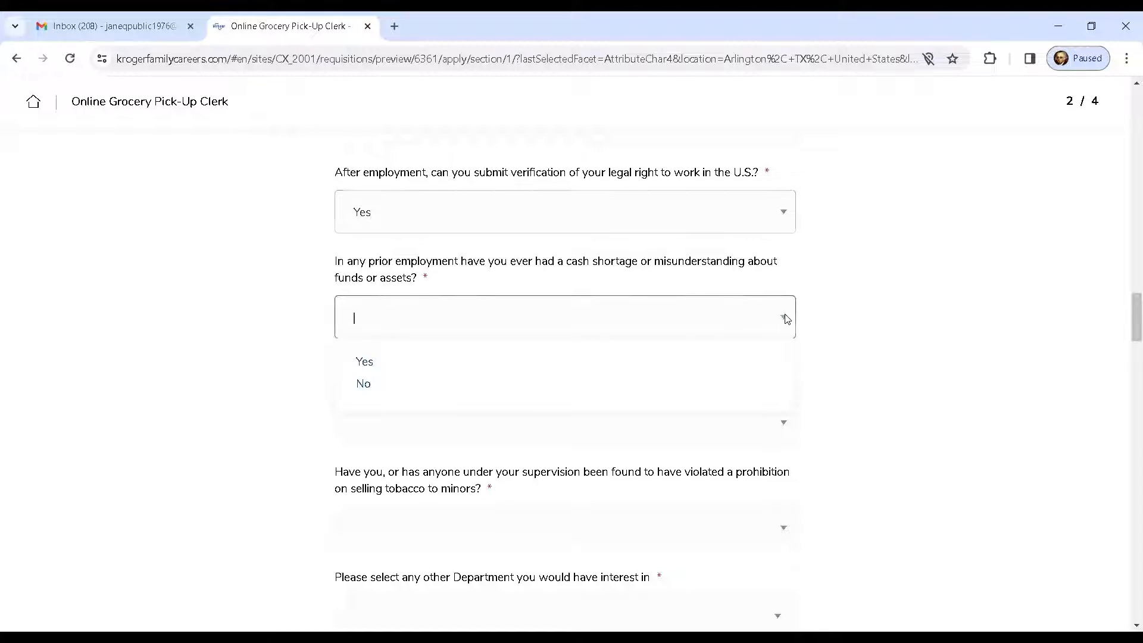
left_click(746, 383)
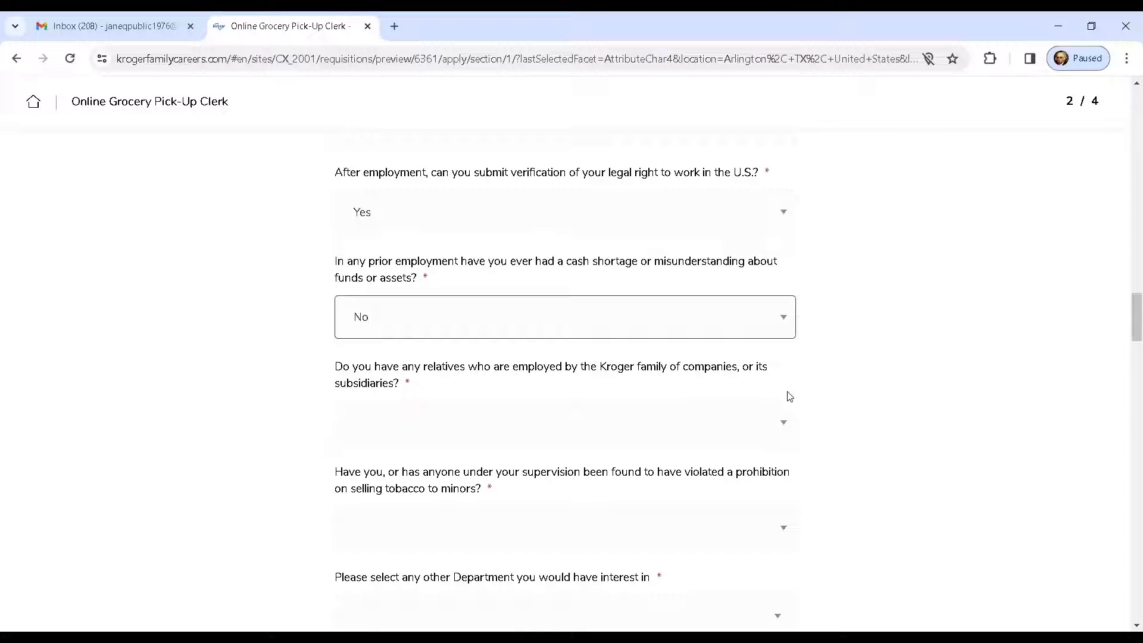
left_click(785, 424)
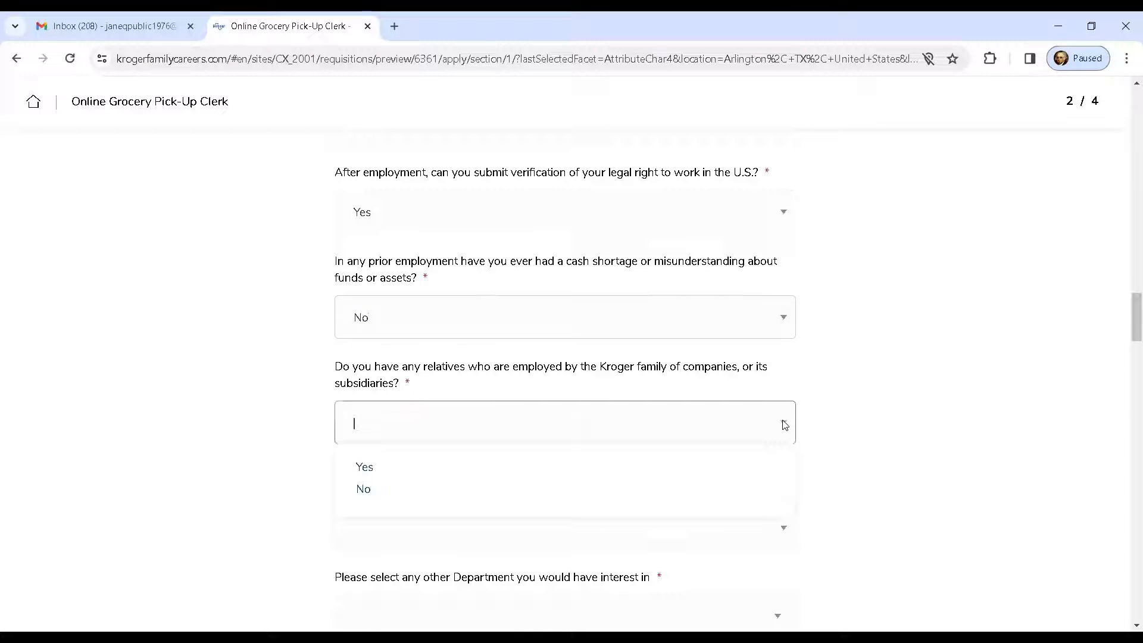
left_click(751, 492)
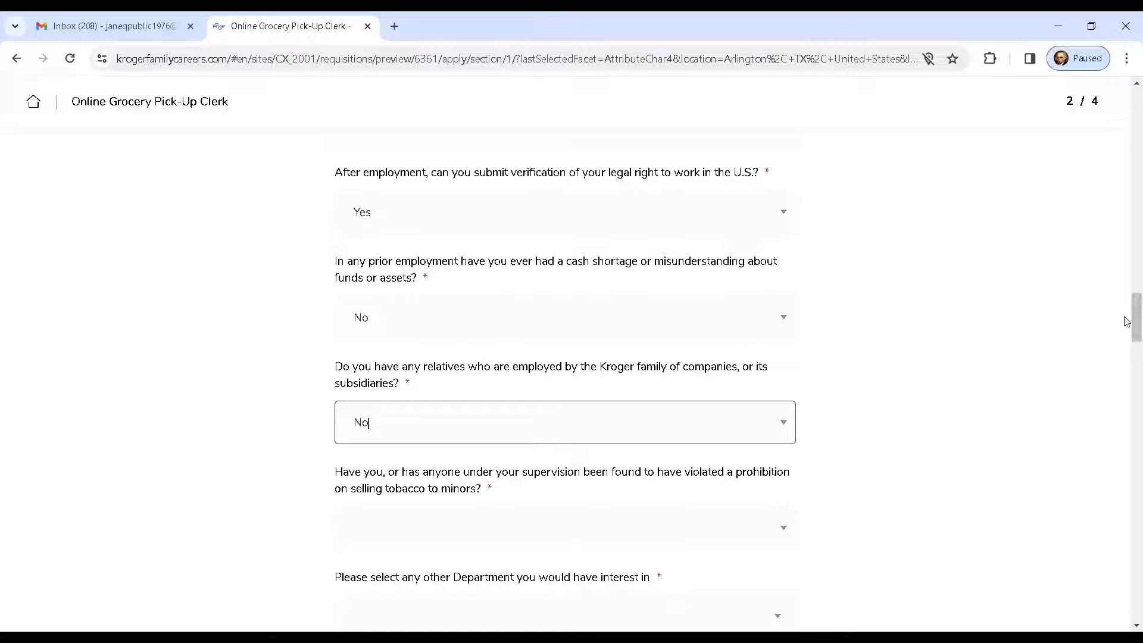
scroll(1127, 337, "down", 3)
scroll(1127, 337, "down", 2)
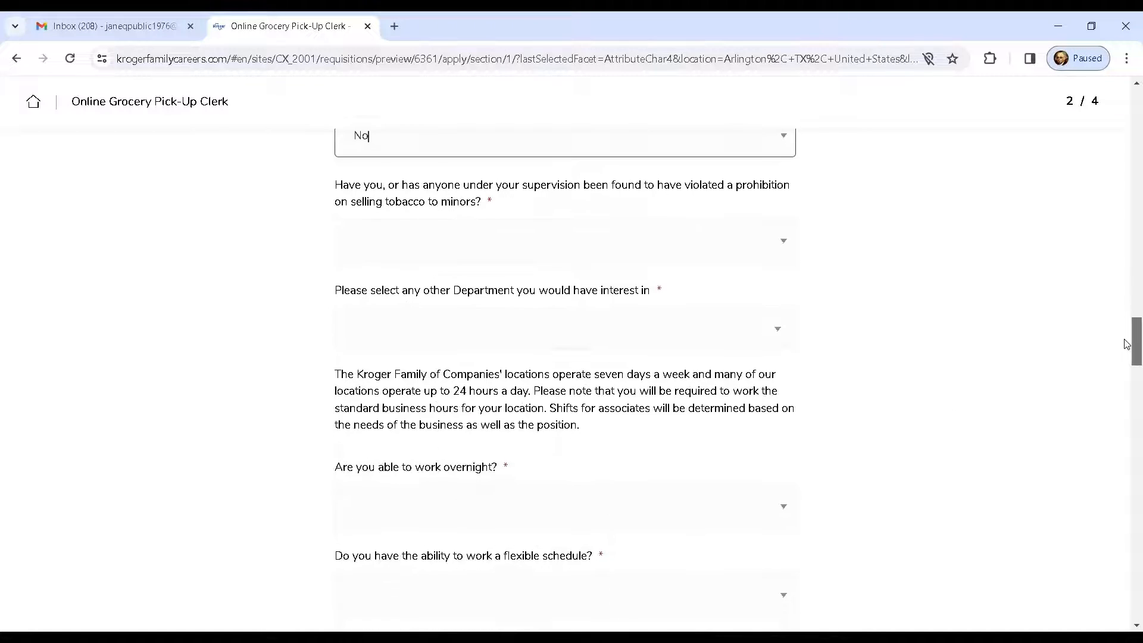
left_click(784, 245)
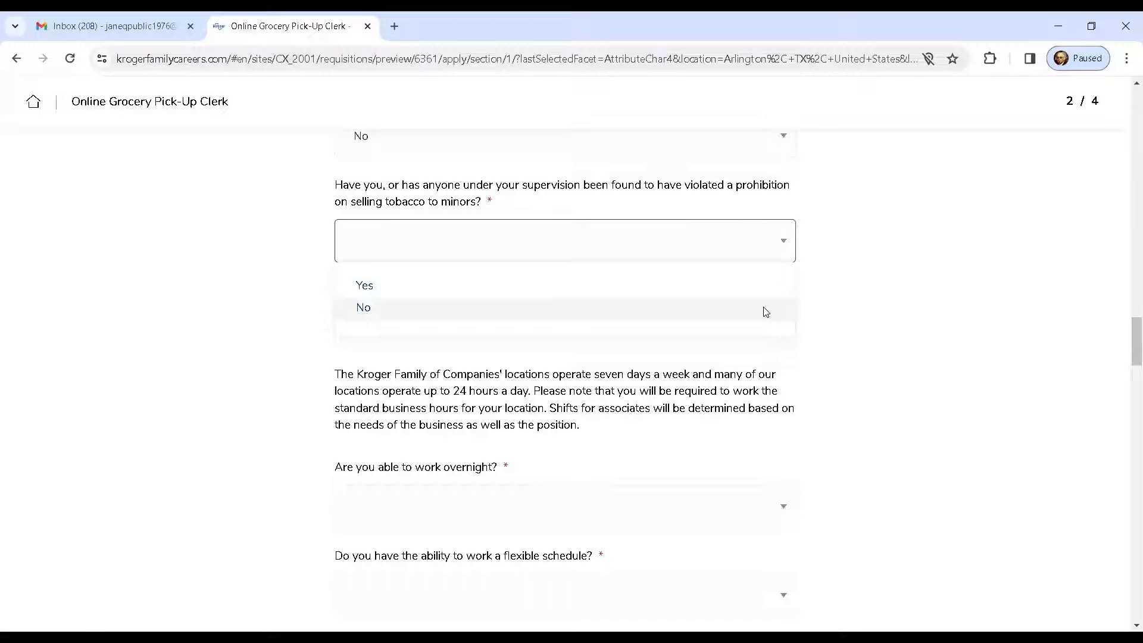
left_click(766, 312)
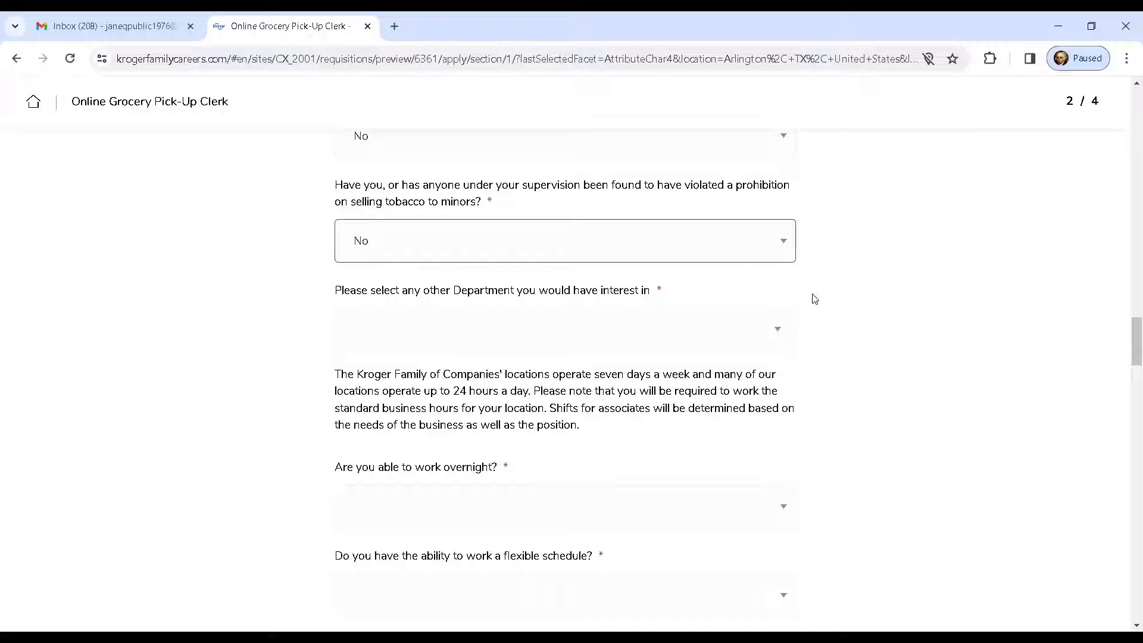
Add Cashier as another department, answer No to overnight work and Yes to flexible schedule.
left_click(780, 332)
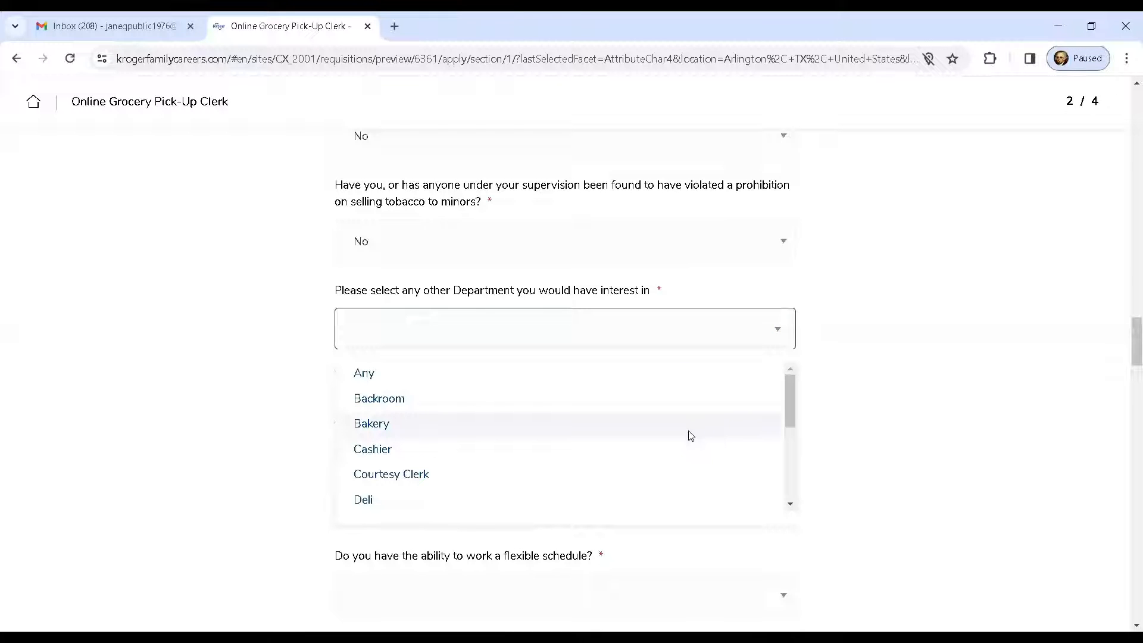
left_click(686, 456)
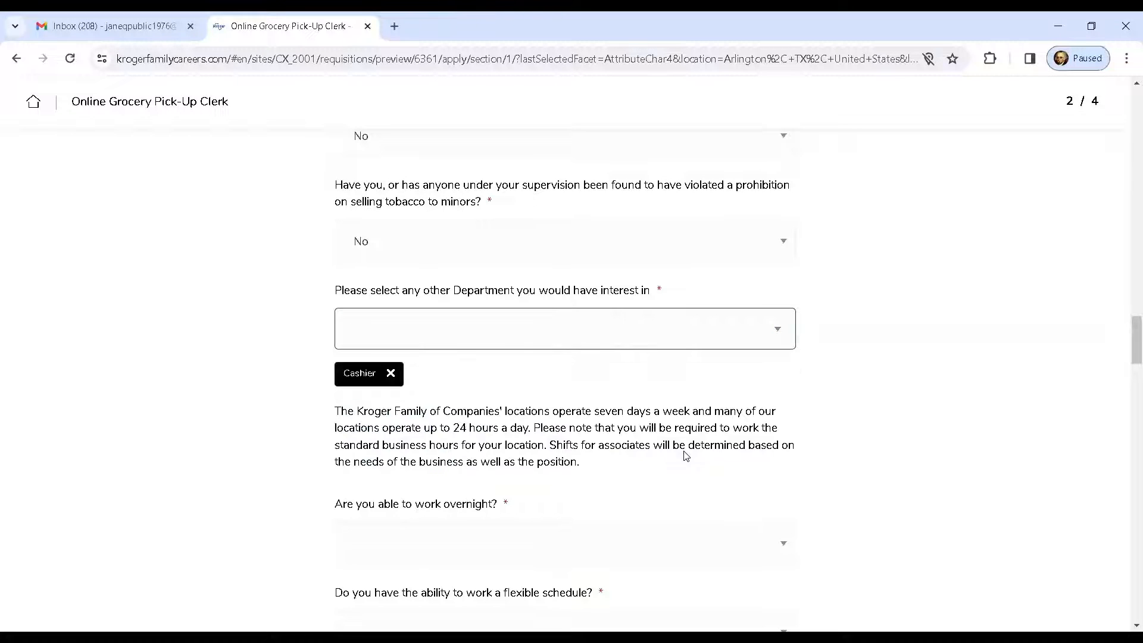
scroll(1127, 360, "down", 2)
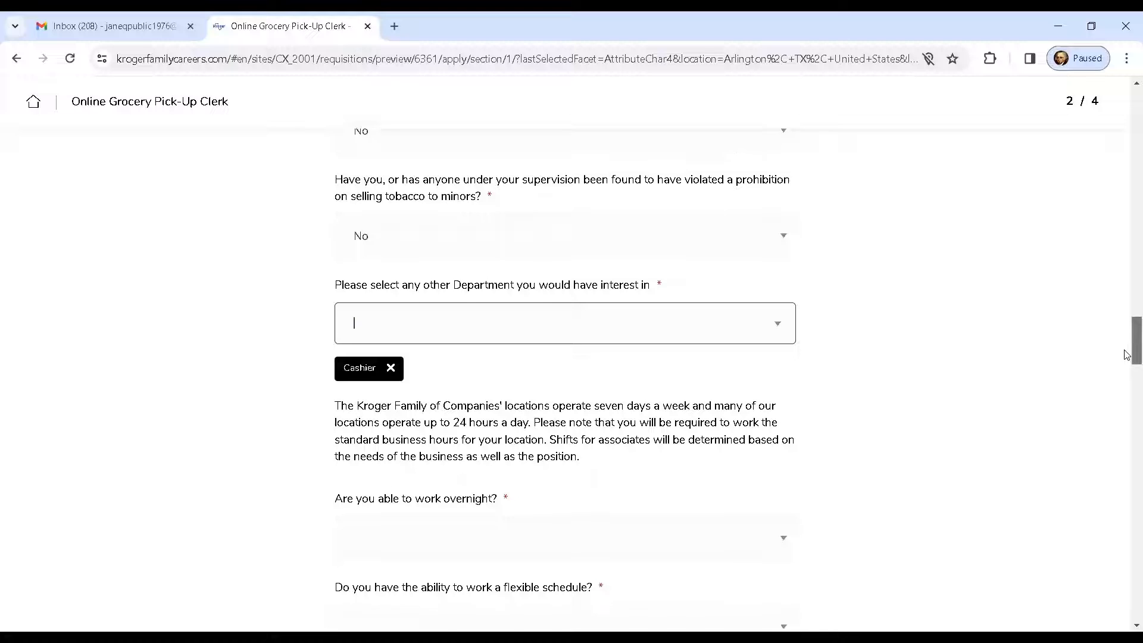
scroll(1127, 366, "down", 2)
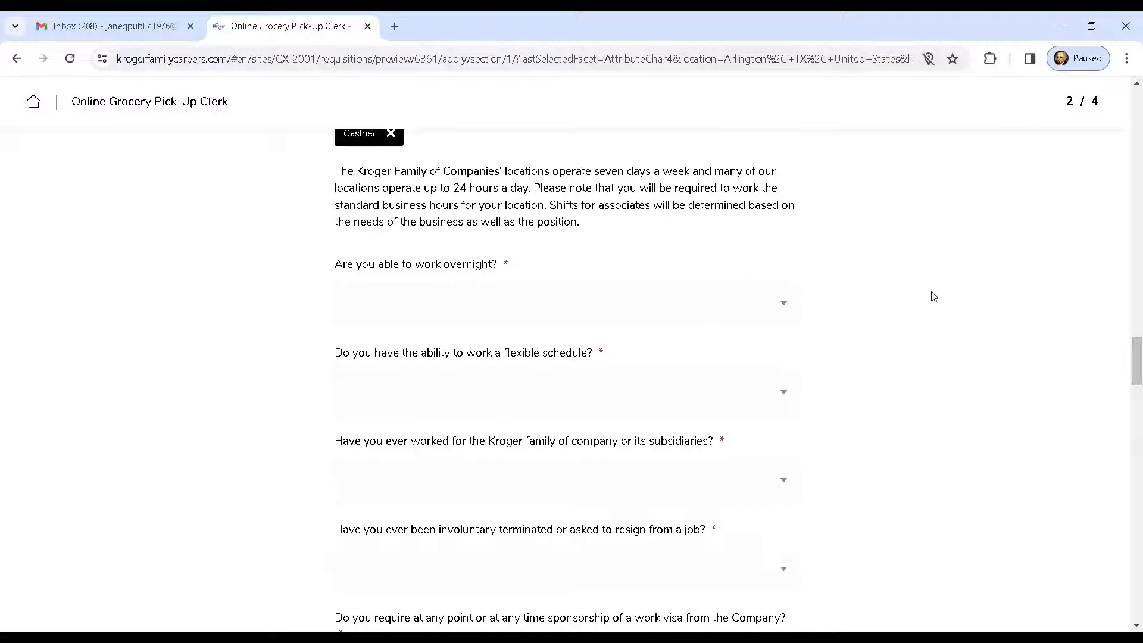
left_click(784, 307)
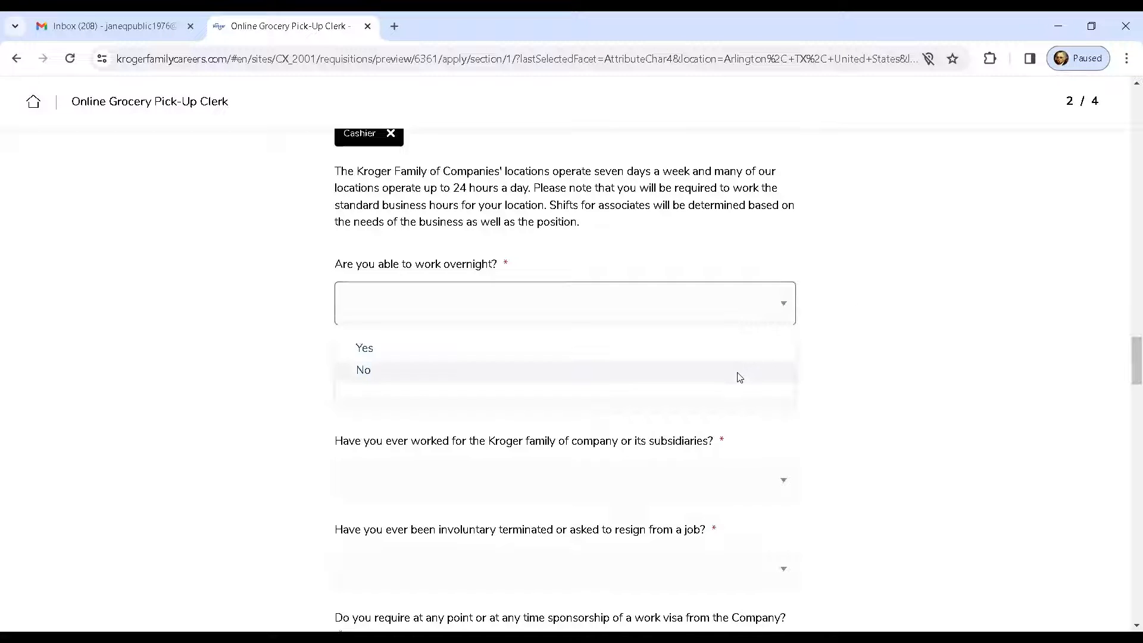
left_click(739, 376)
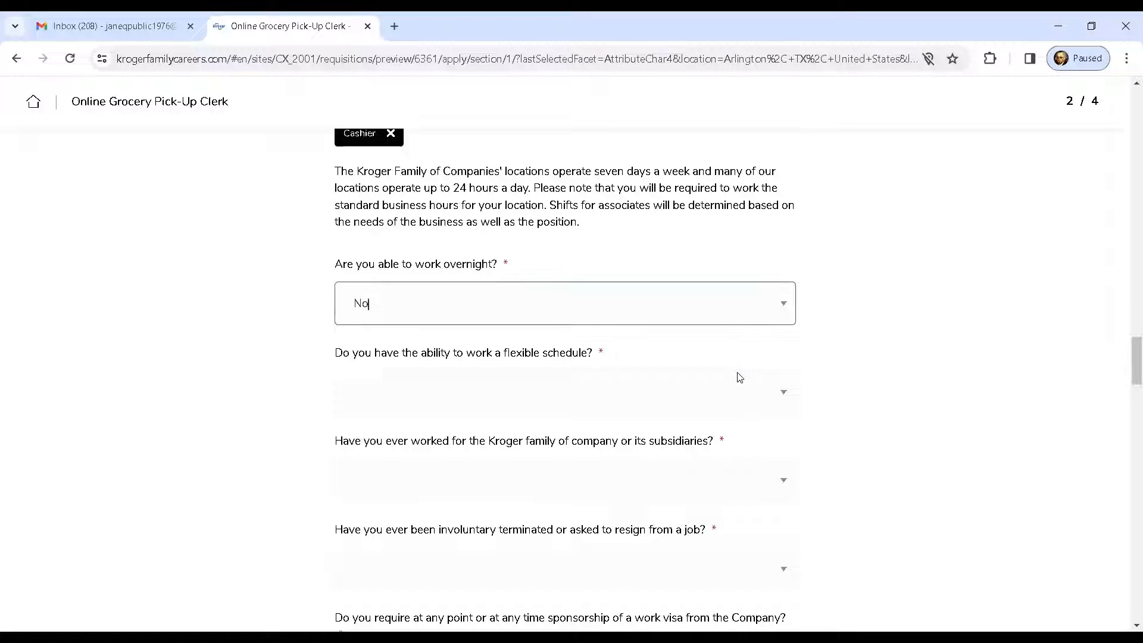
left_click(786, 394)
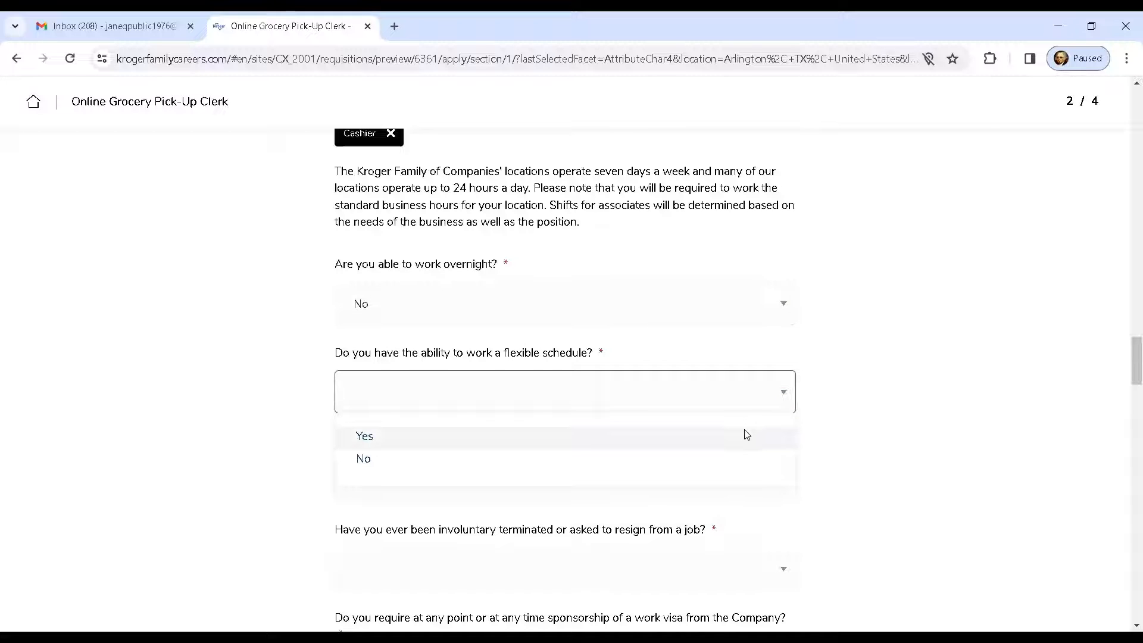
left_click(745, 435)
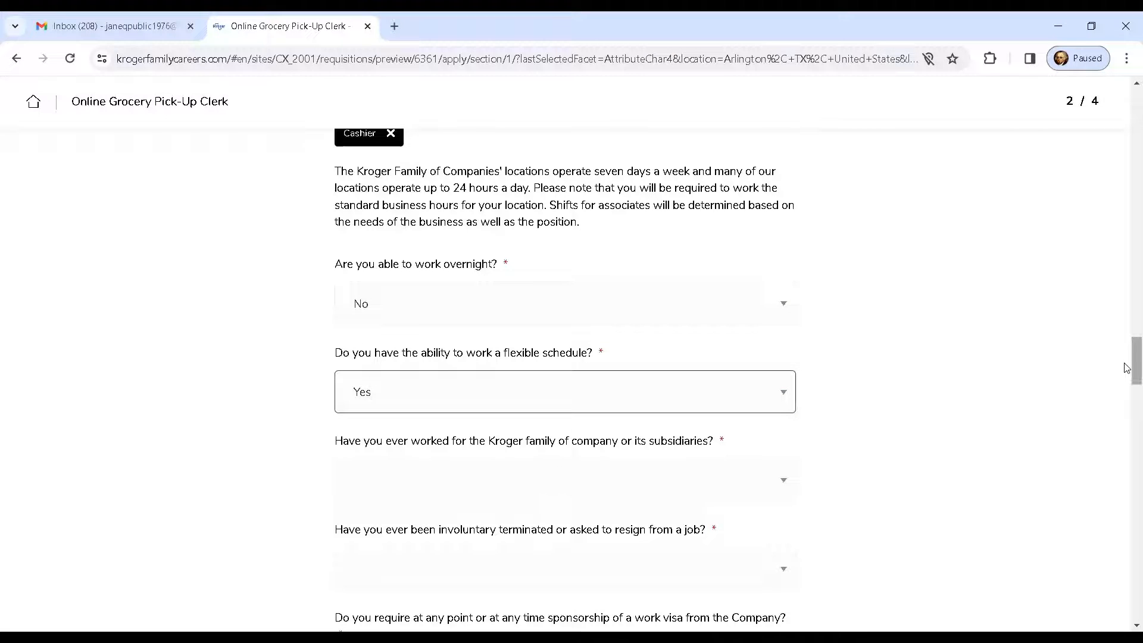
Answer No to prior Kroger employment, involuntary termination and work visa sponsorship.
scroll(1127, 368, "down", 4)
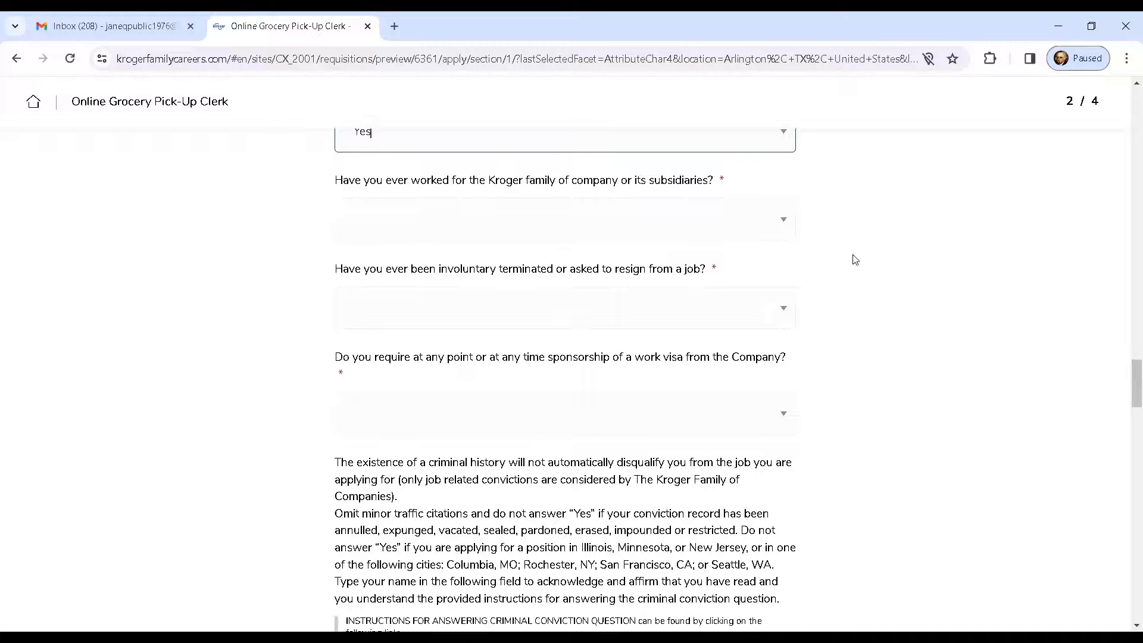
left_click(786, 223)
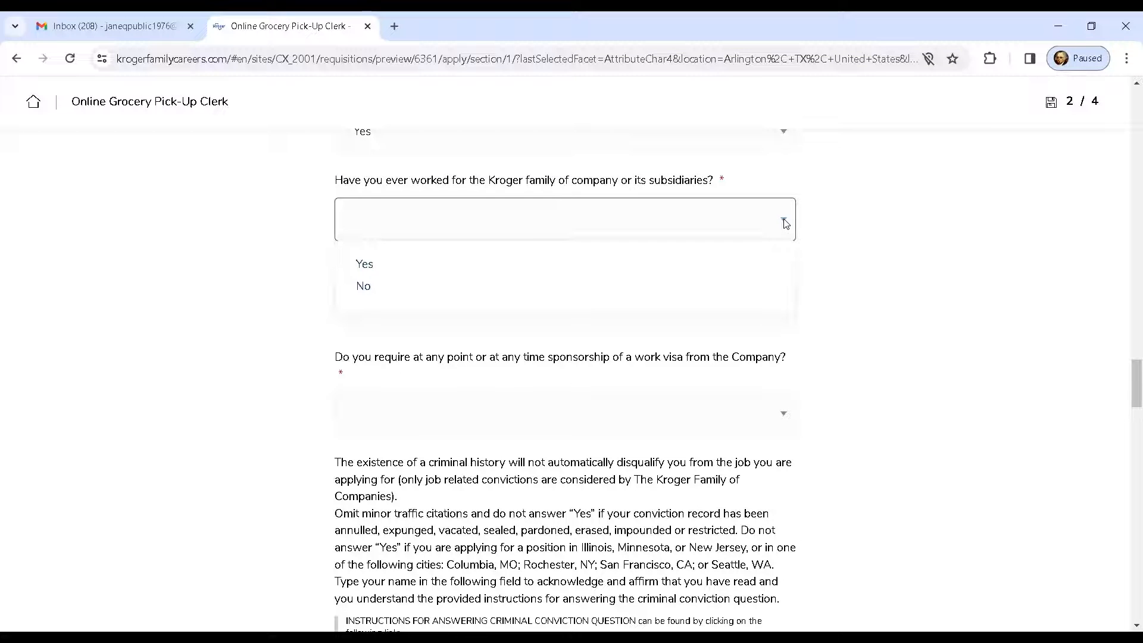
left_click(765, 293)
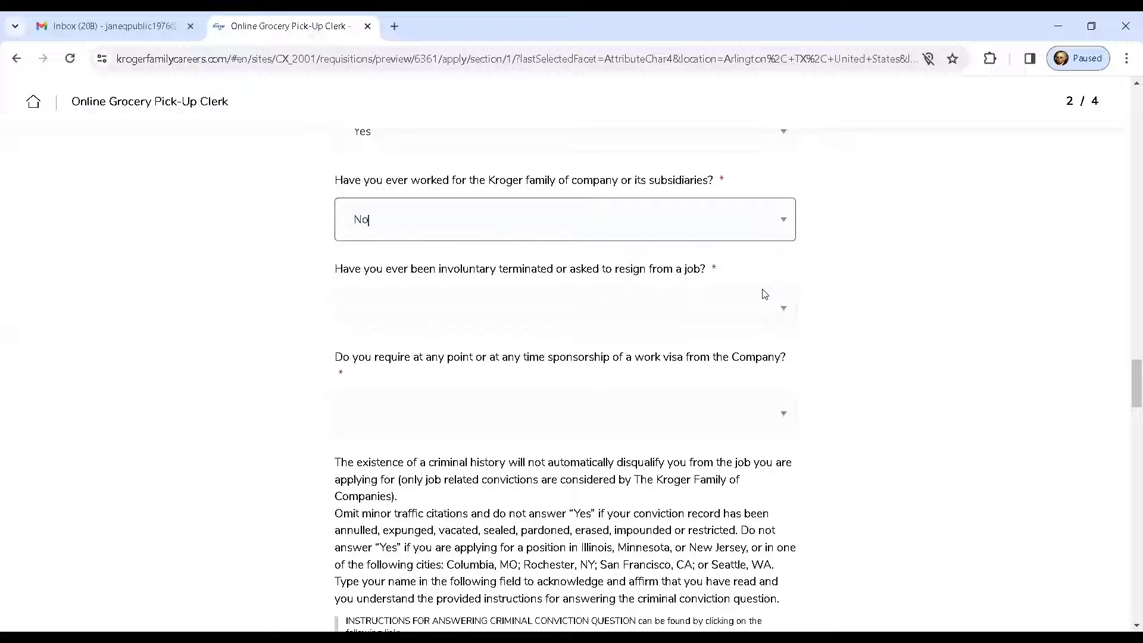
left_click(785, 313)
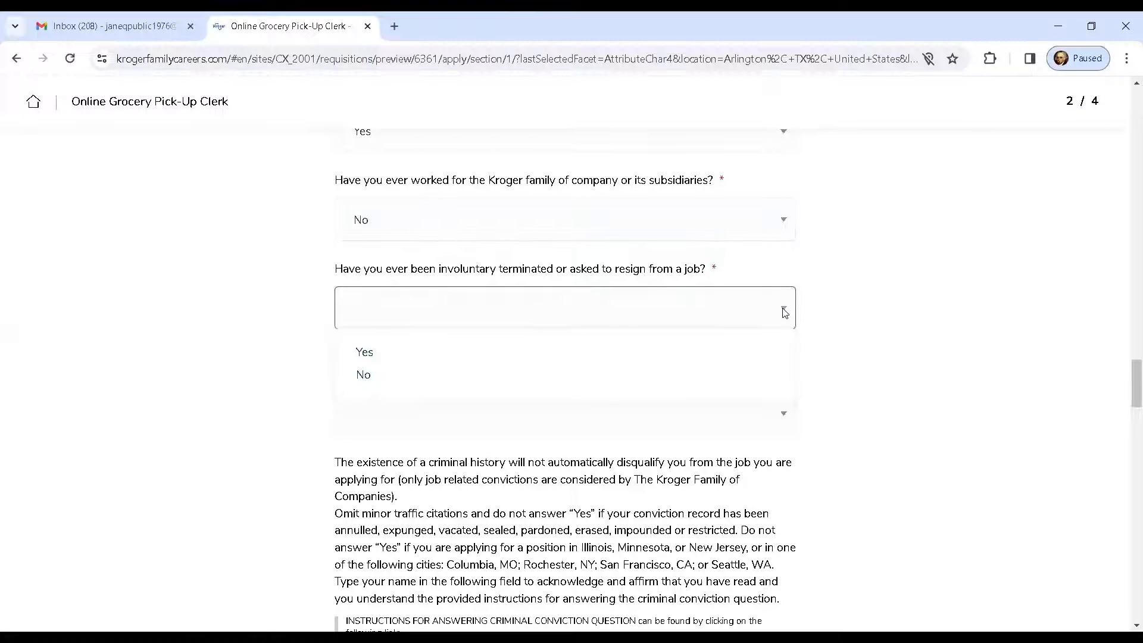
left_click(759, 374)
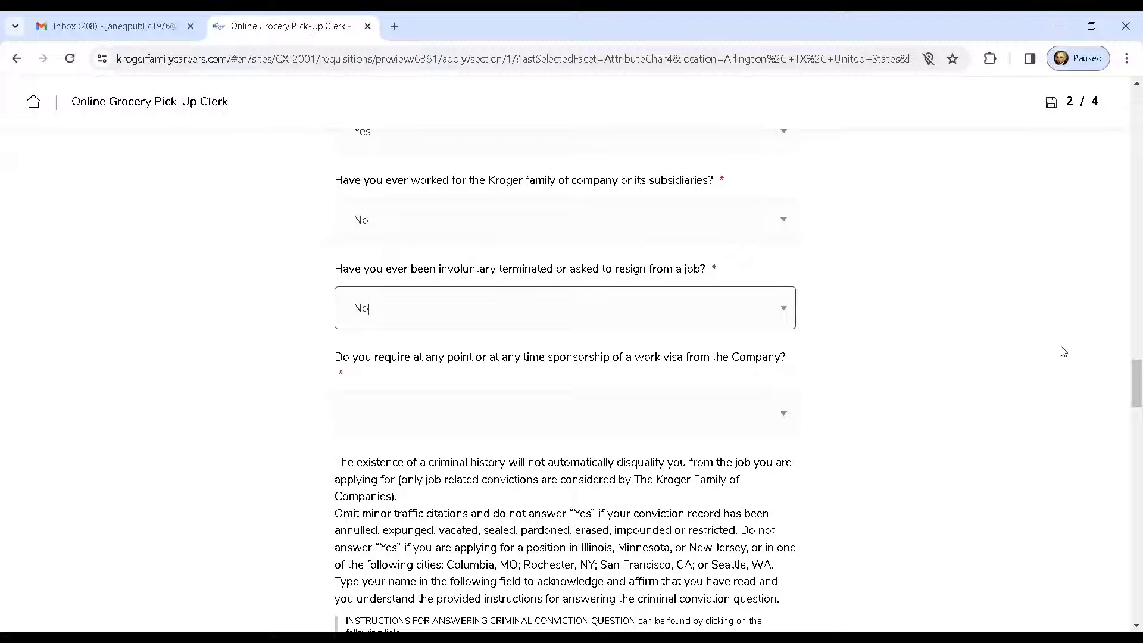
scroll(1134, 383, "down", 2)
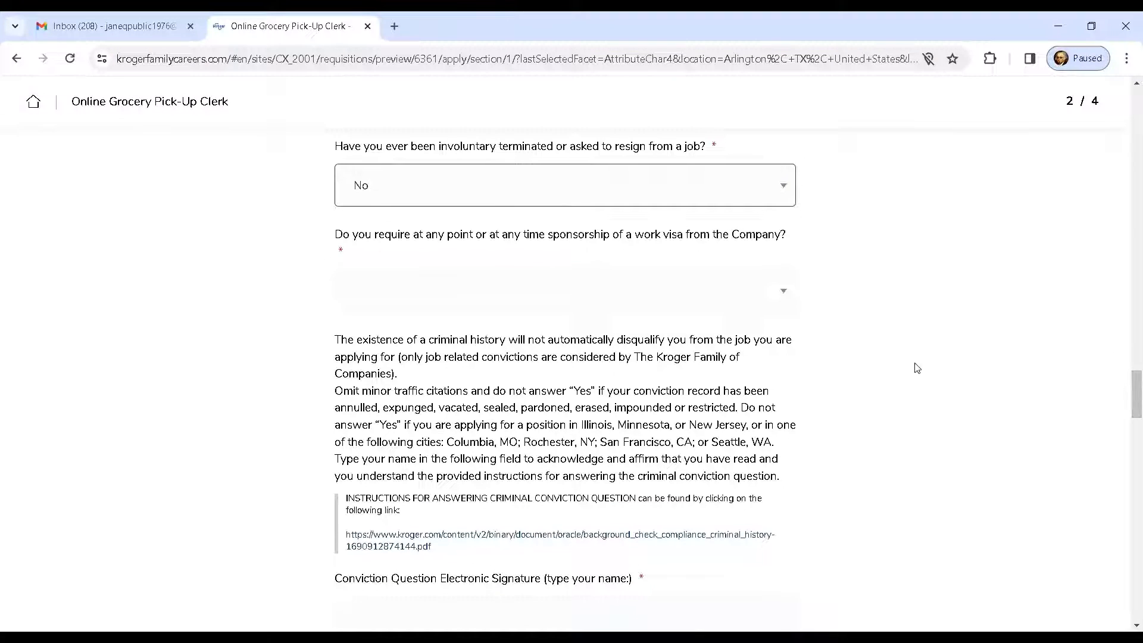
left_click(785, 293)
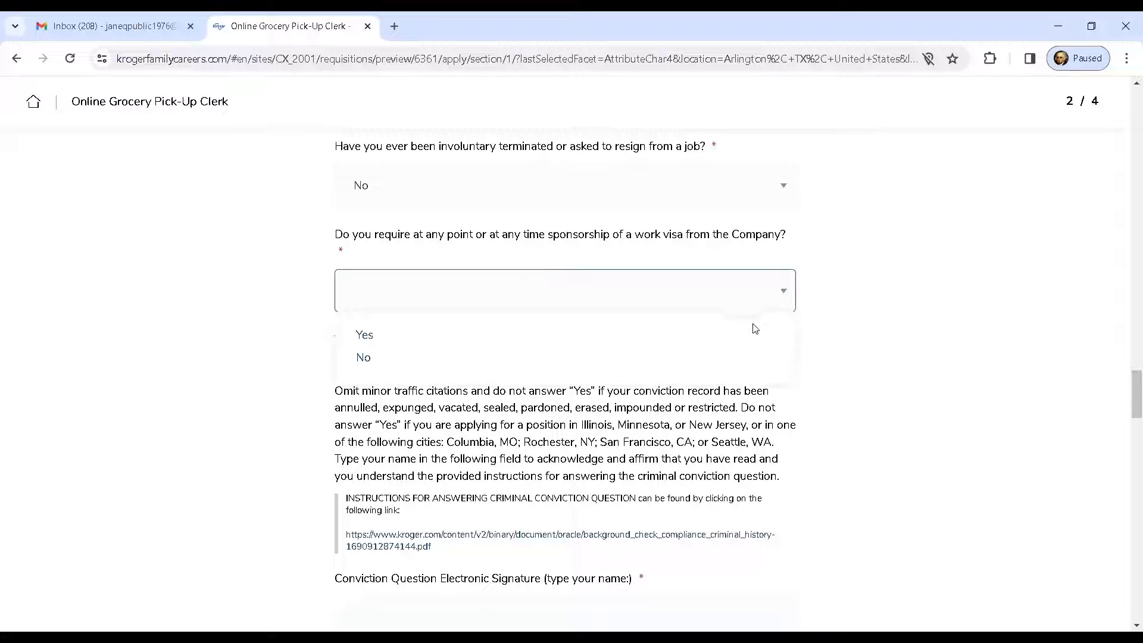
left_click(746, 356)
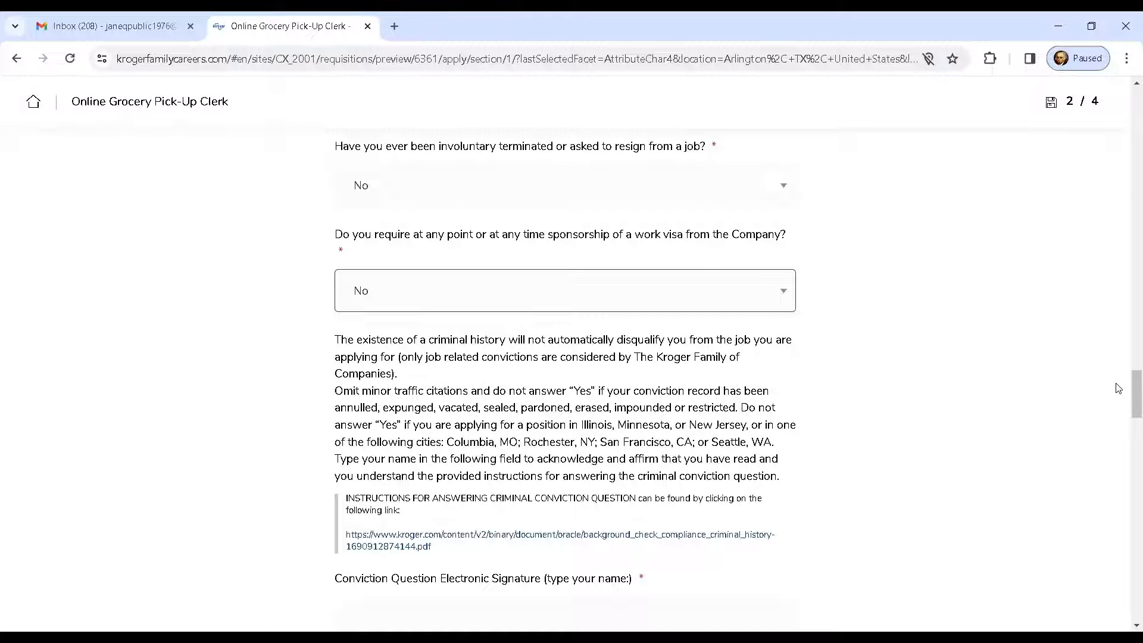
left_click_drag(1127, 393, 1127, 410)
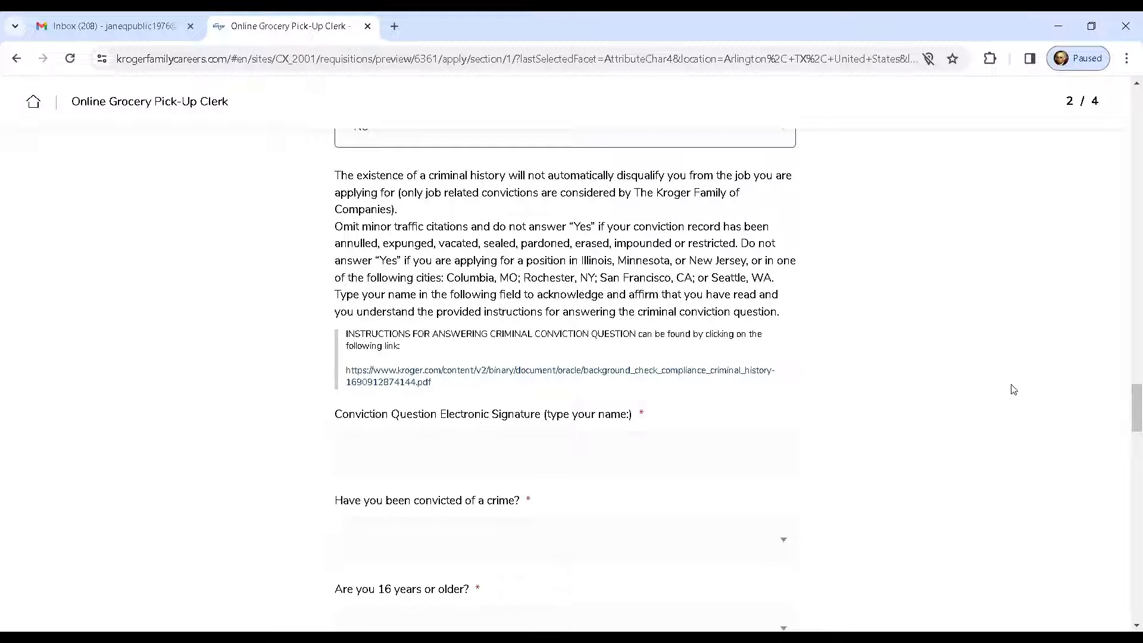
Type the applicant's name as the electronic signature for the conviction question.
left_click_drag(1127, 401, 1127, 409)
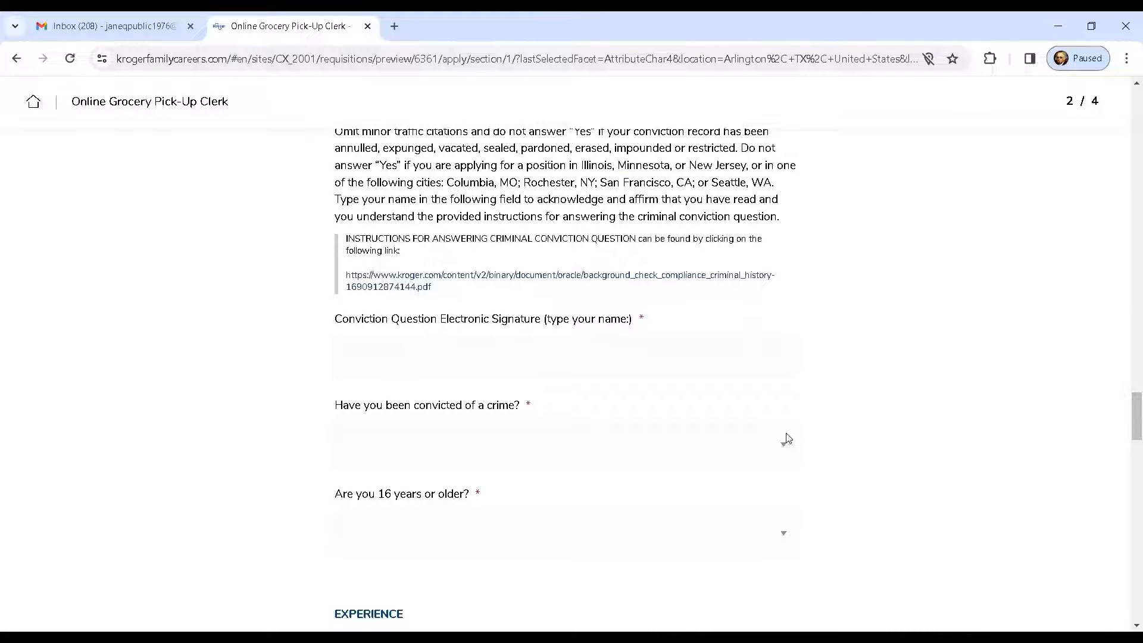
left_click(410, 355)
type("Jane Public")
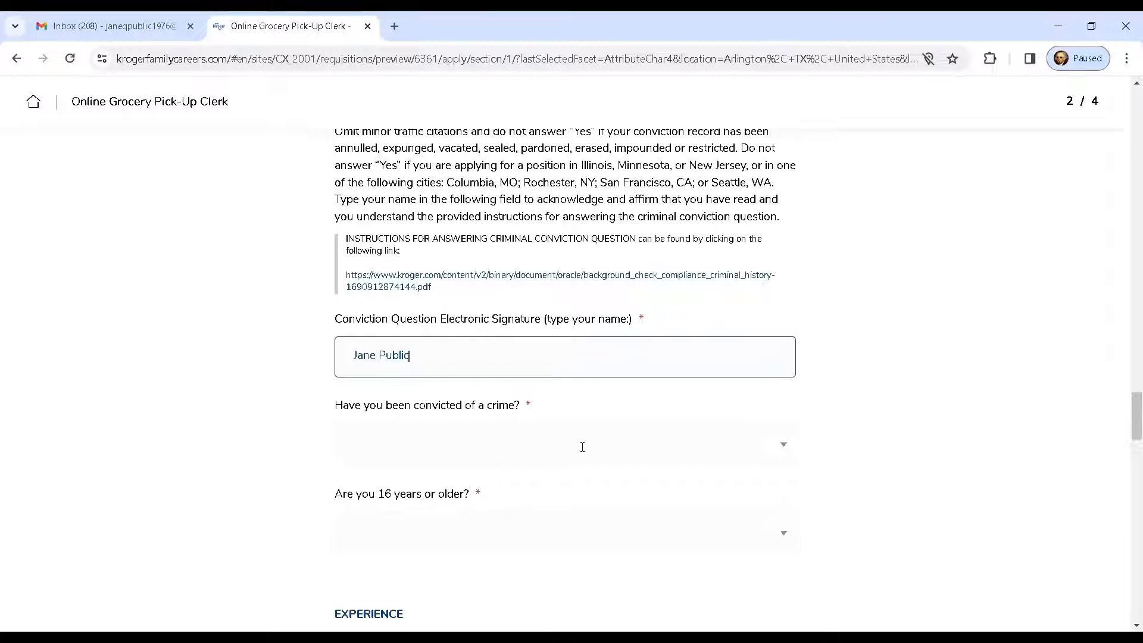
Answer No to criminal convictions and Yes to being 16 years or older.
left_click(784, 451)
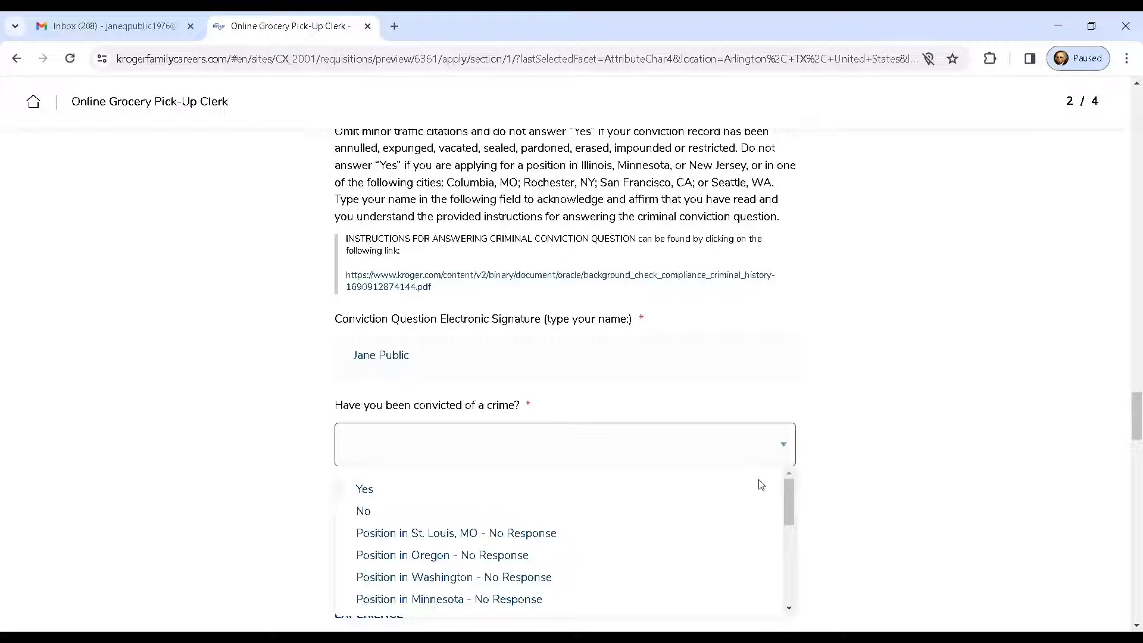
left_click(755, 506)
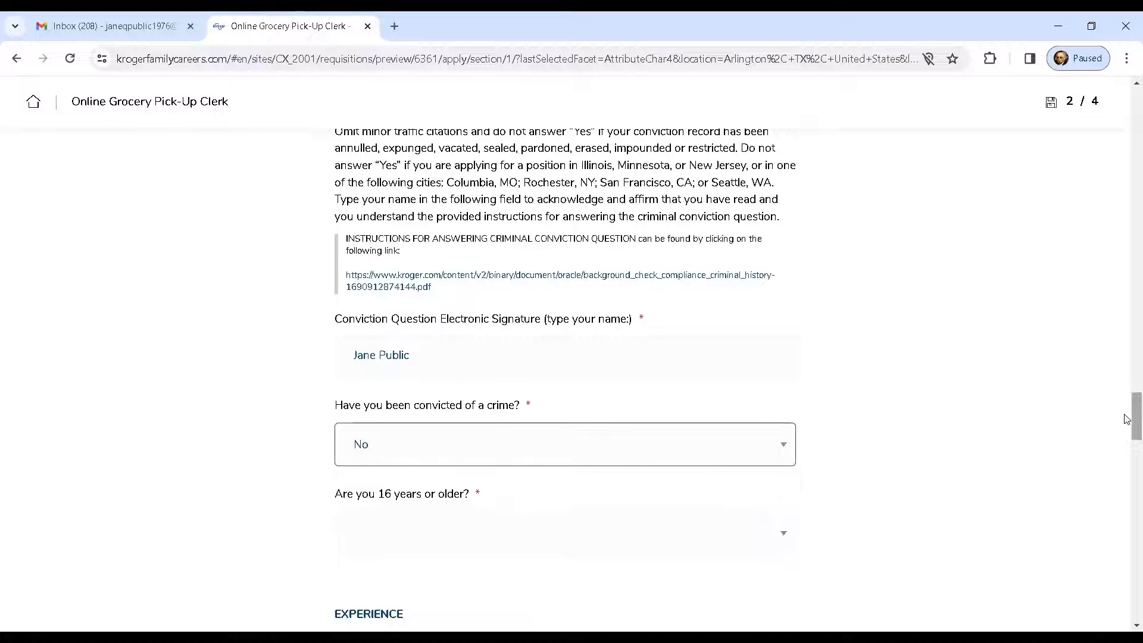
scroll(899, 440, "down", 4)
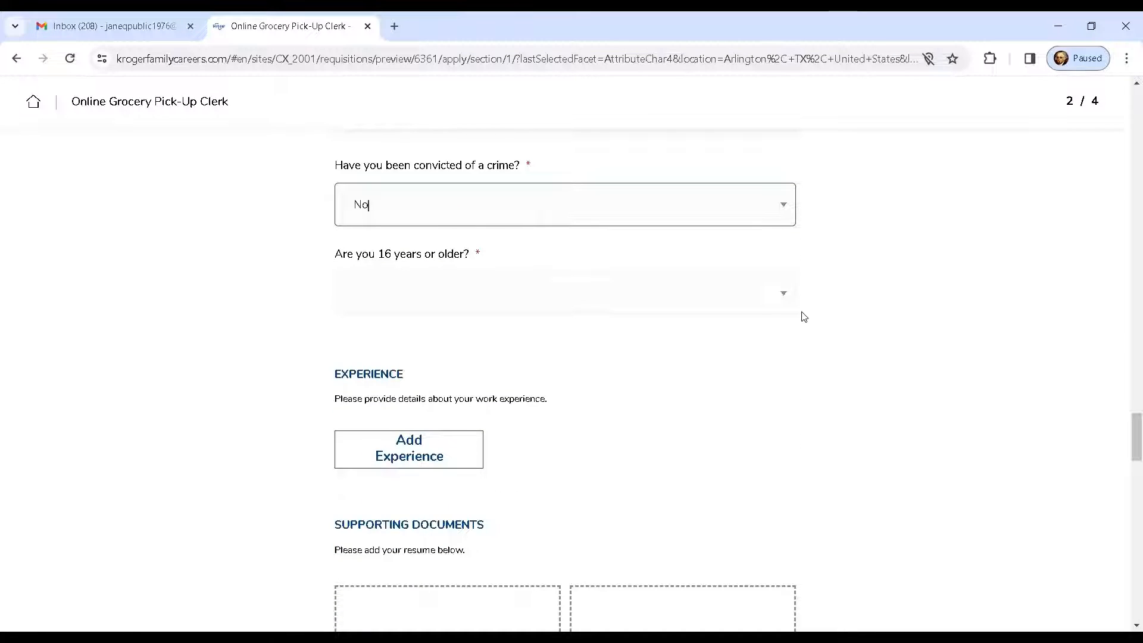
left_click(784, 297)
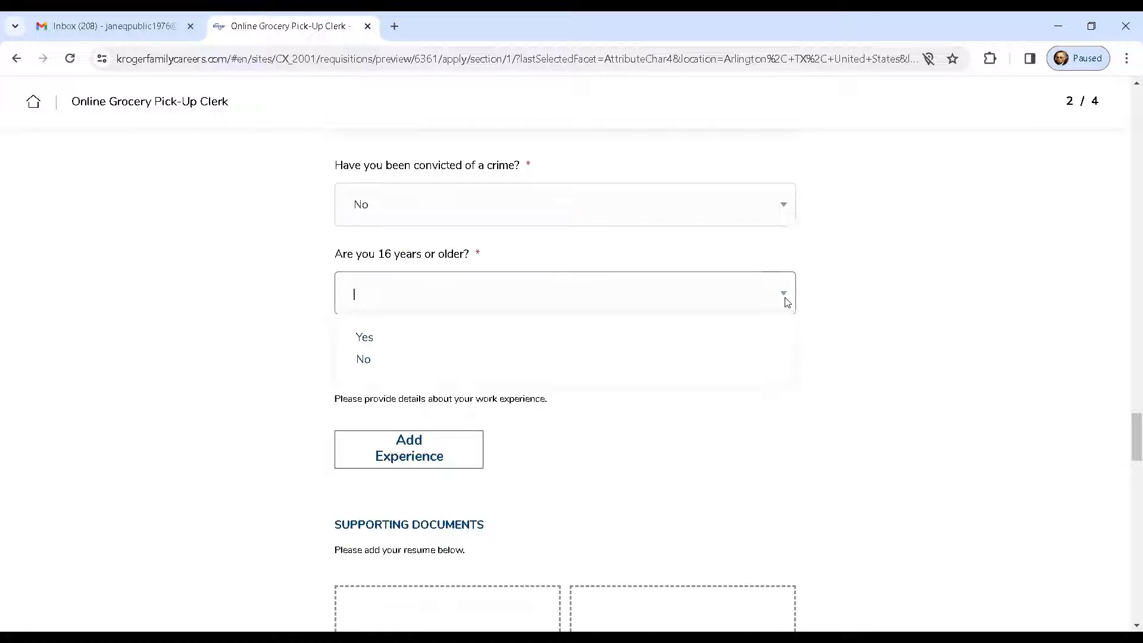
left_click(758, 333)
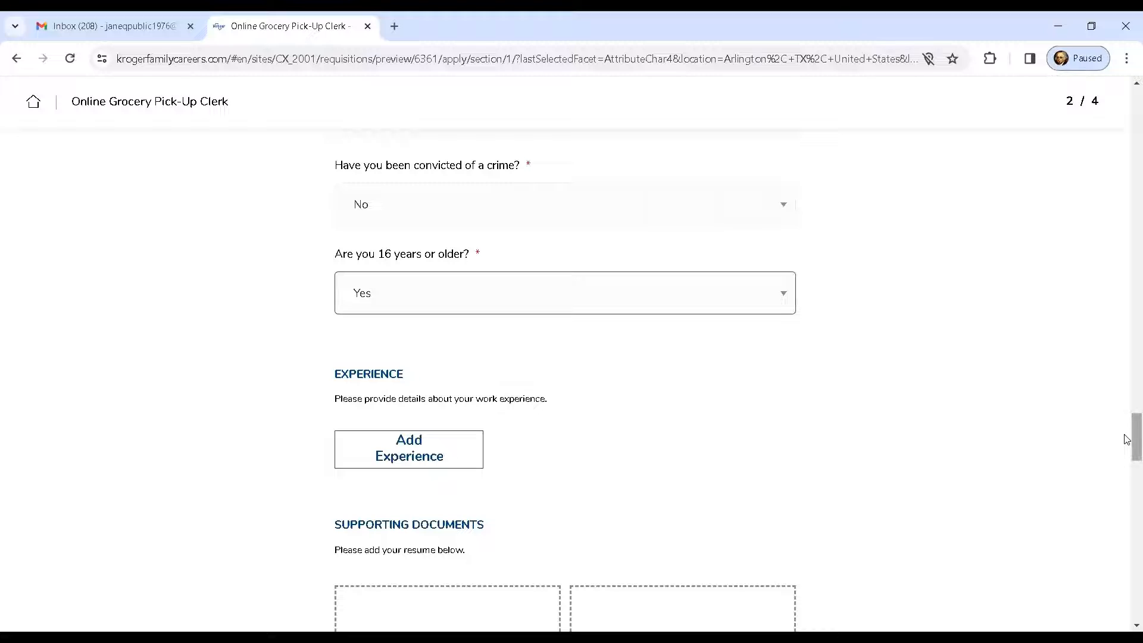
left_click_drag(1134, 435, 1127, 458)
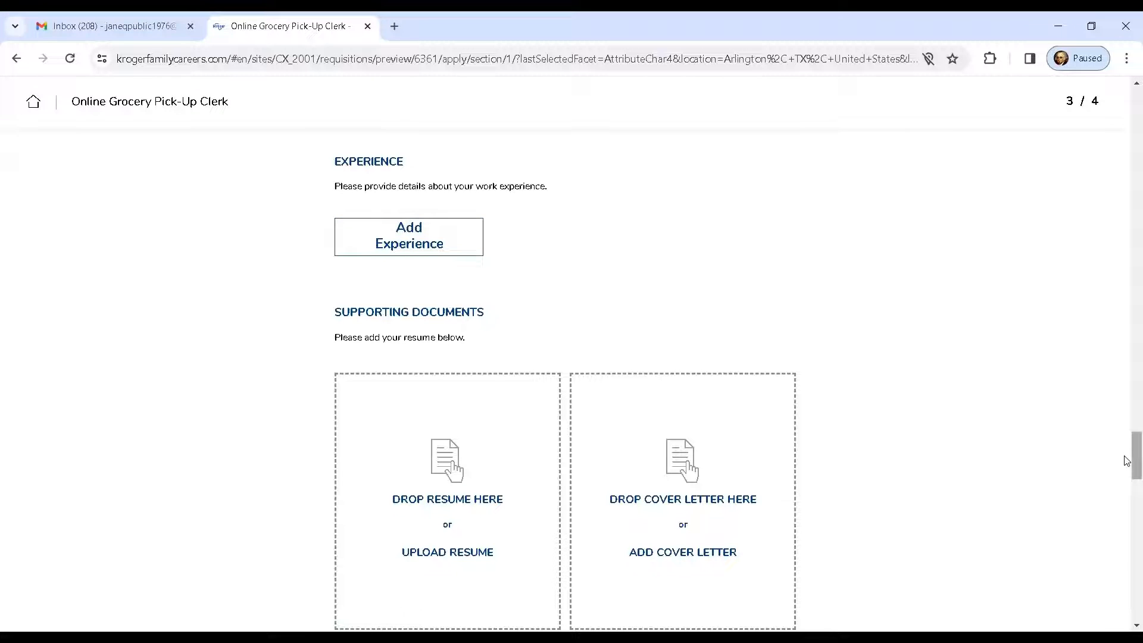
Scroll through the application form and open Add Experience to start a work history entry.
left_click_drag(1127, 460, 1127, 470)
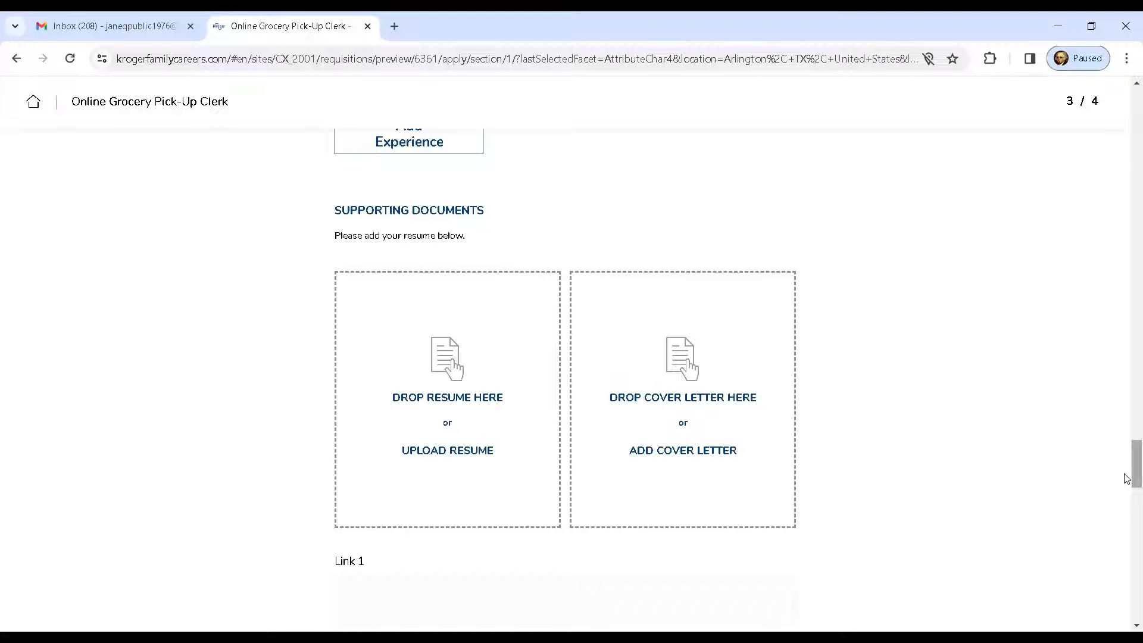
scroll(1127, 478, "up", 3)
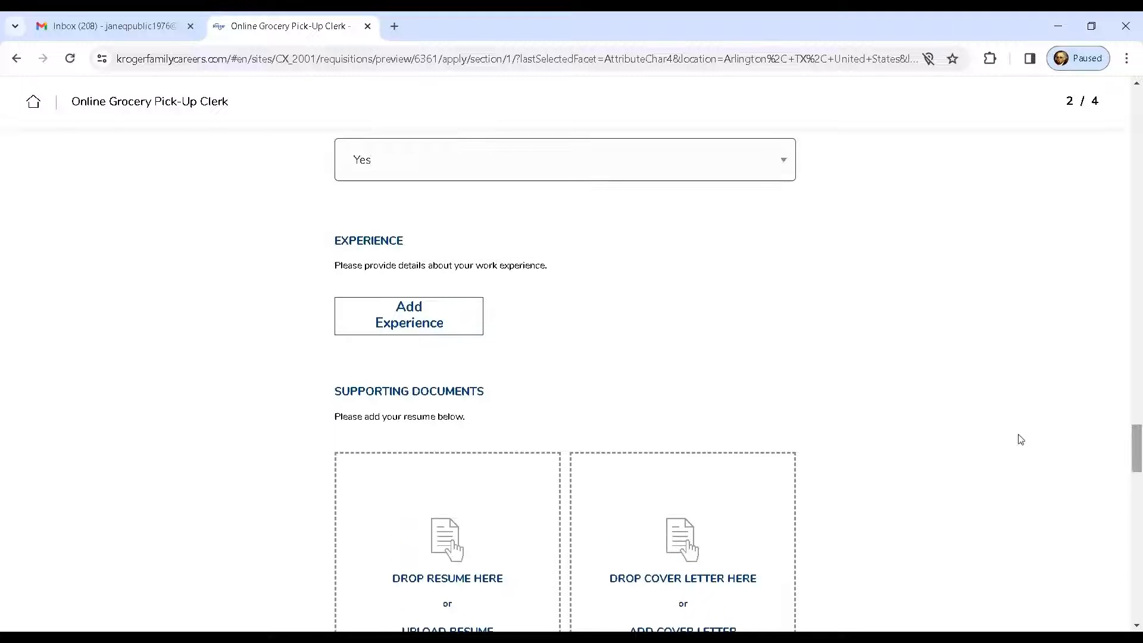
left_click(419, 321)
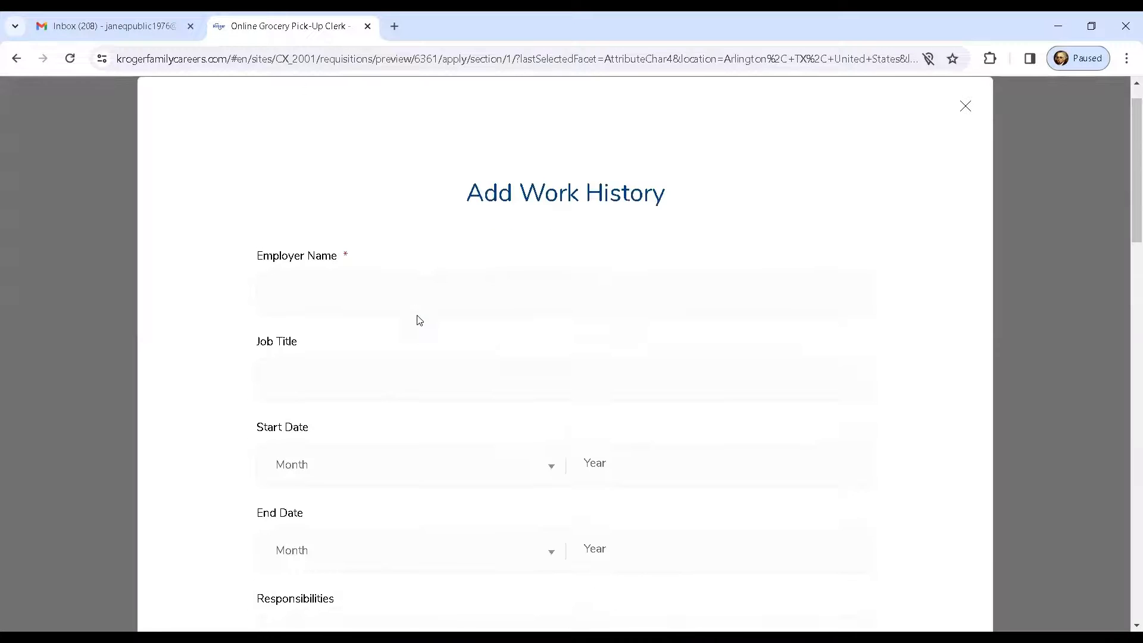
Enter employer Albertsons, job title Cashier, and dates January 2022 to January 2024.
left_click(328, 300)
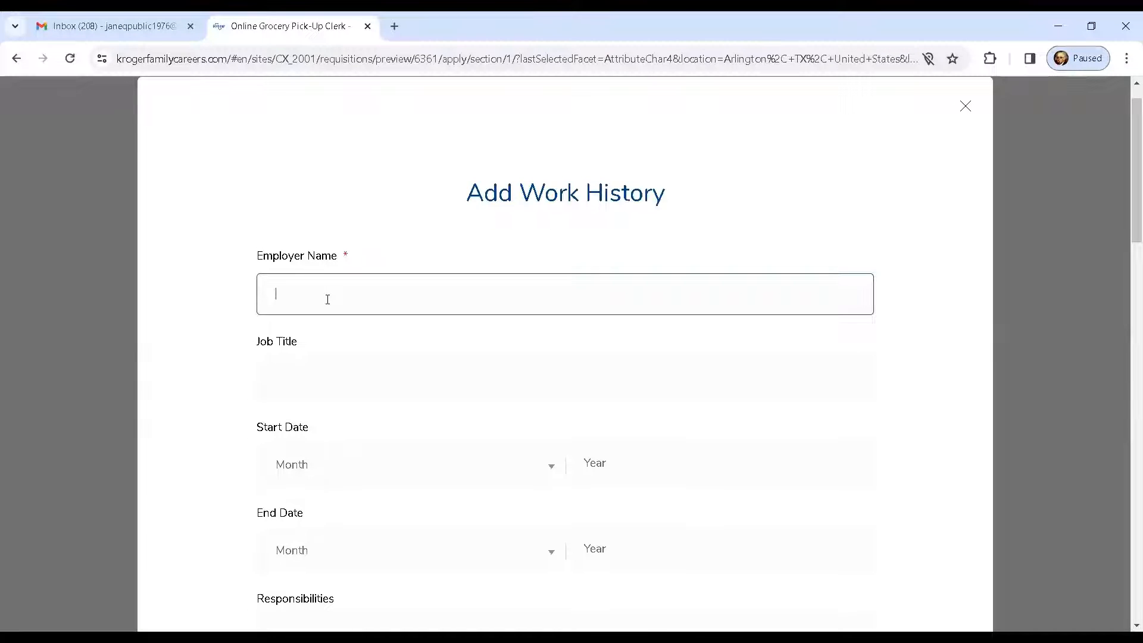
type("Albertsons")
left_click(304, 376)
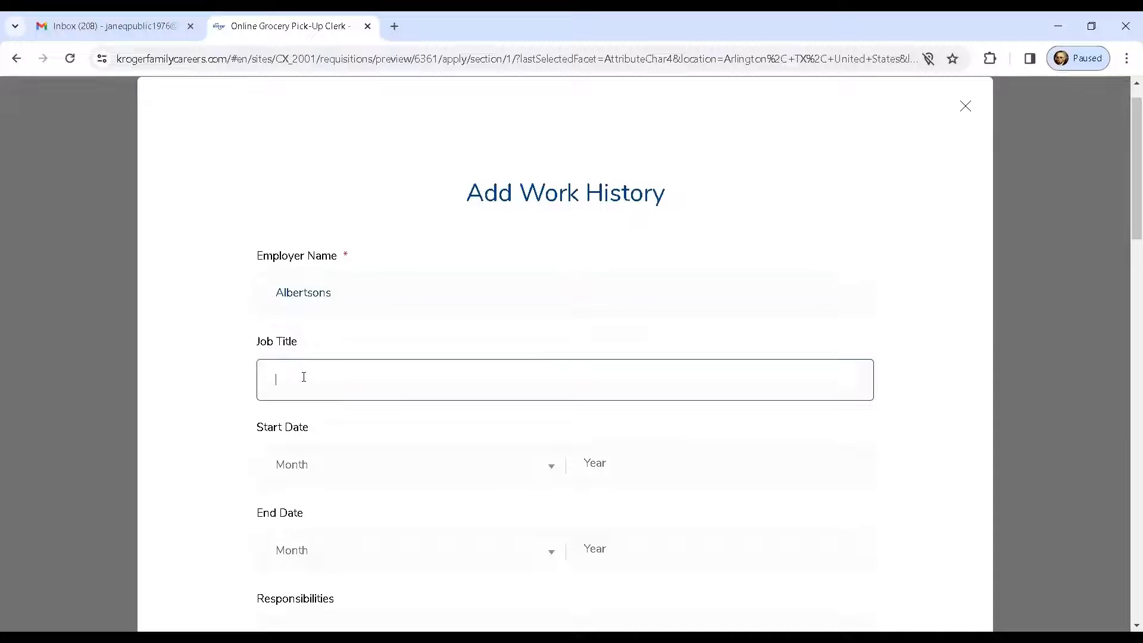
type("Cashier")
left_click(553, 470)
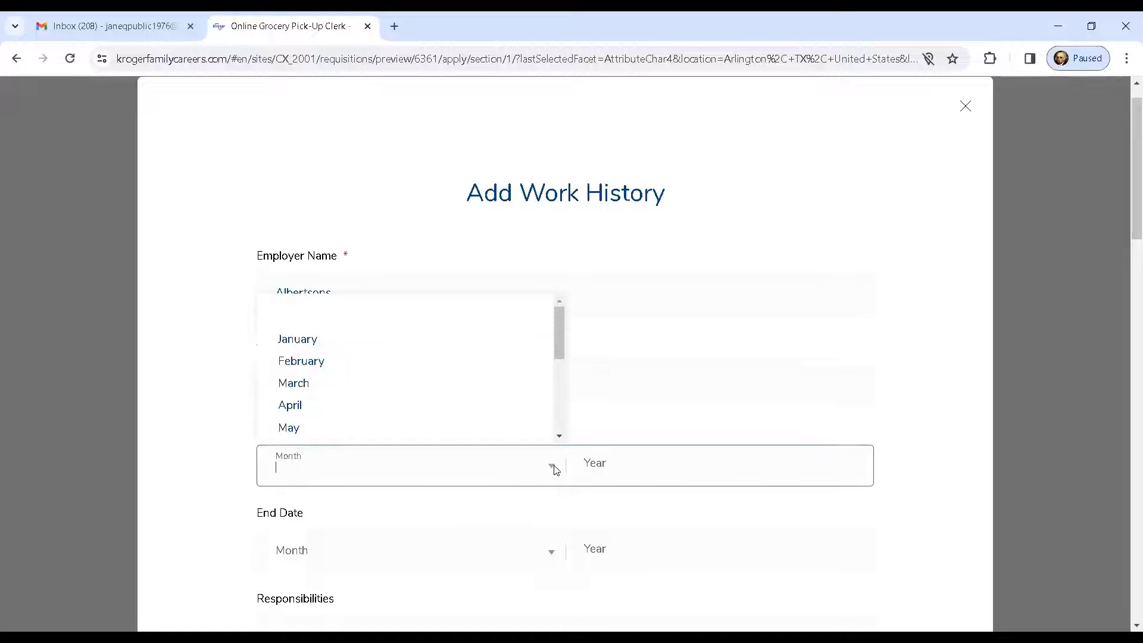
left_click(490, 349)
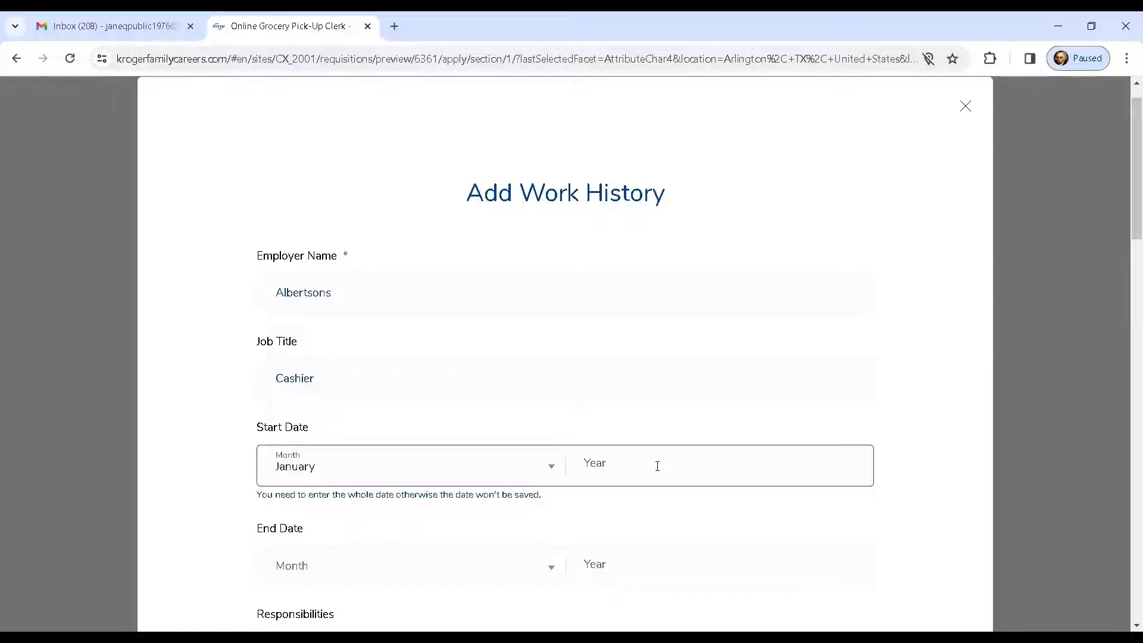
left_click(658, 466)
type("2022")
left_click(549, 570)
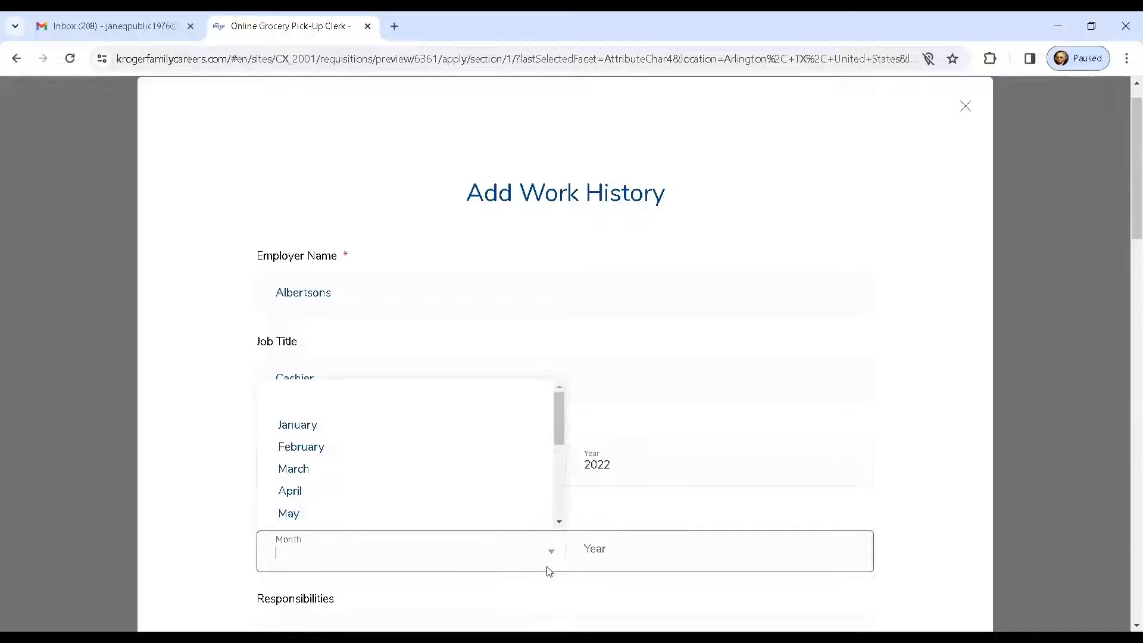
left_click(502, 438)
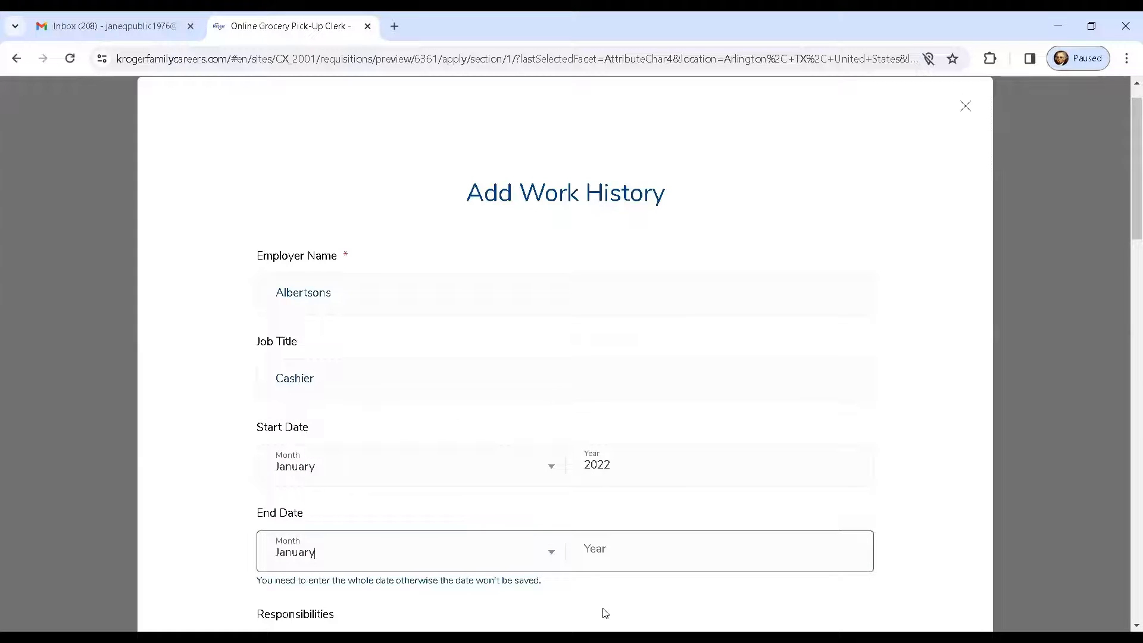
left_click(645, 553)
type("2024")
Describe checking out items, taking payments and customer service, give 'moving to Texas' as reason, and save.
scroll(1125, 250, "down", 1)
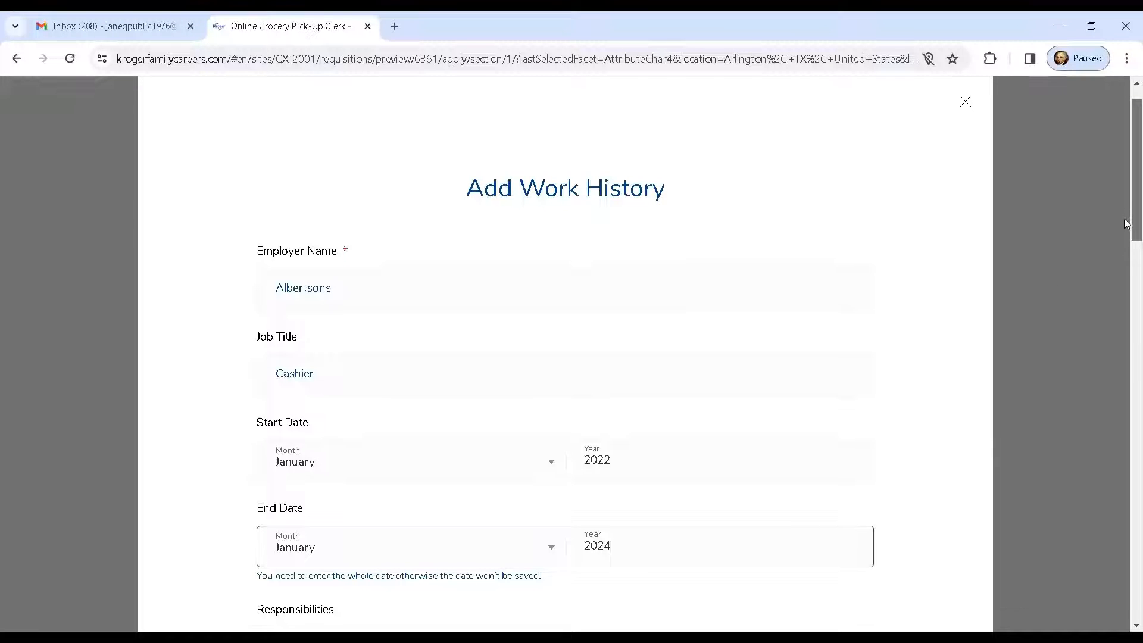
scroll(1126, 263, "down", 3)
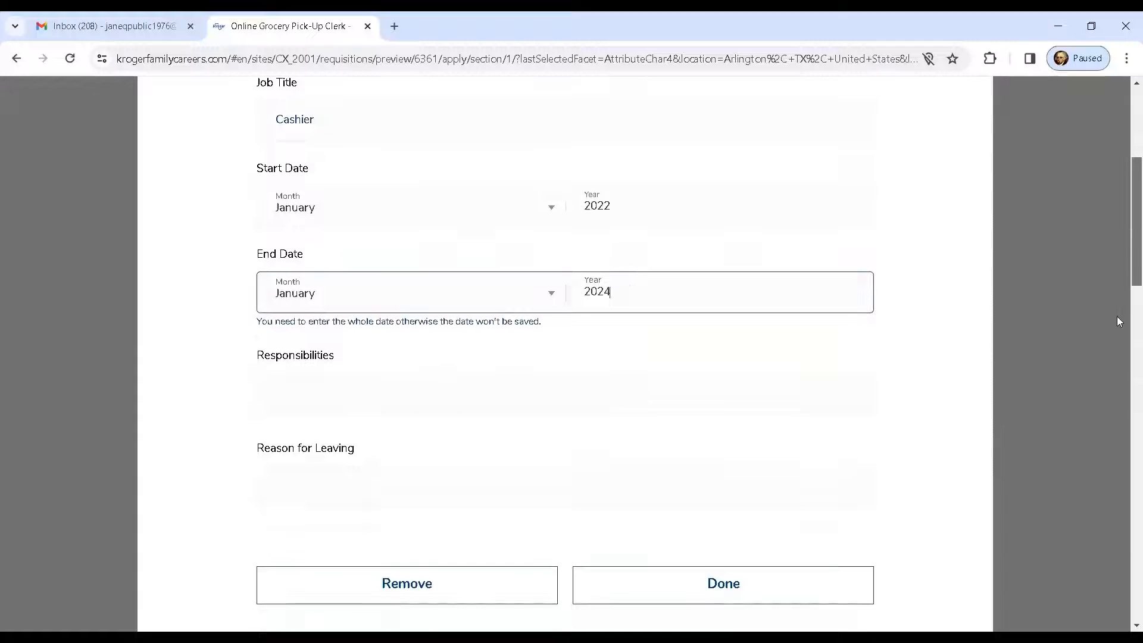
left_click(338, 377)
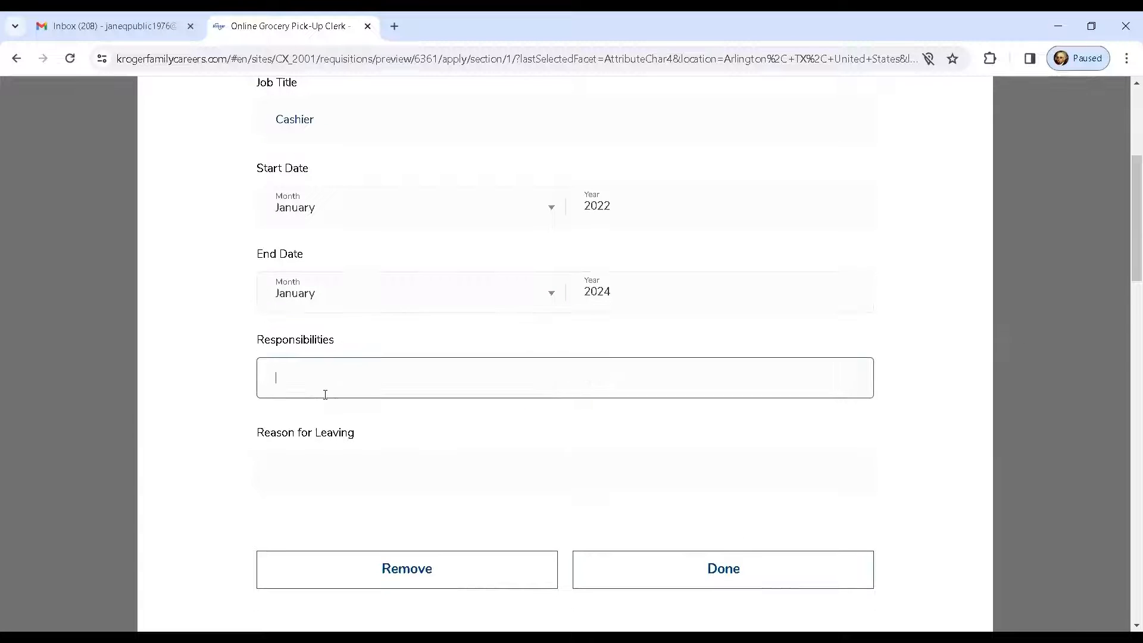
type("chekc ou")
key("BackSpace")
key("BackSpace")
key("BackSpace")
key("BackSpace")
key("BackSpace")
type("tesms")
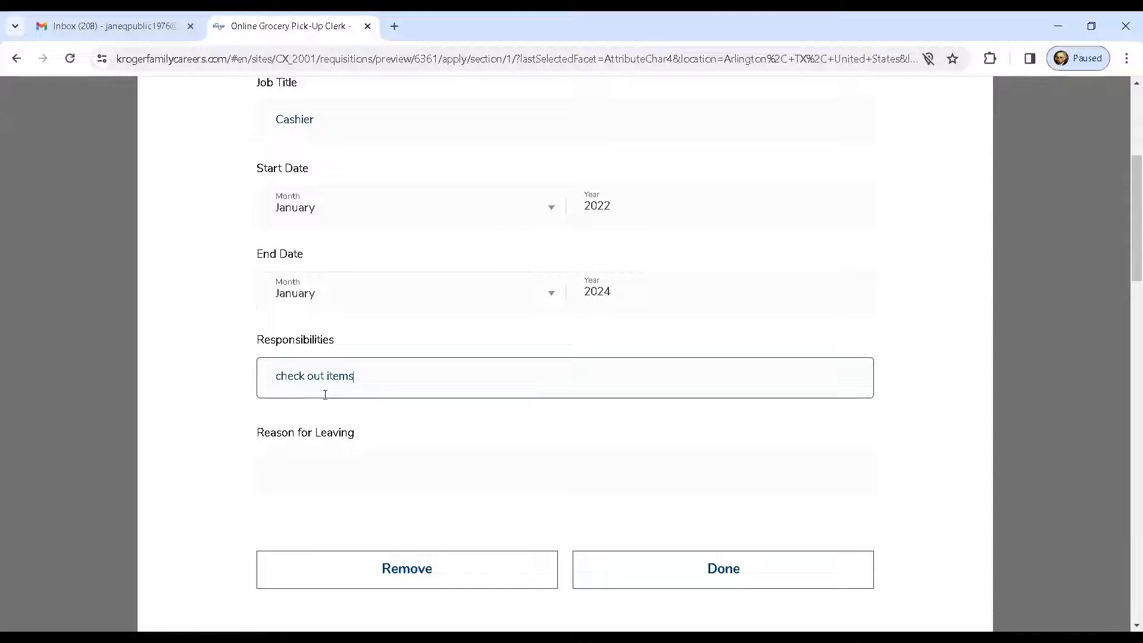
type(", take p")
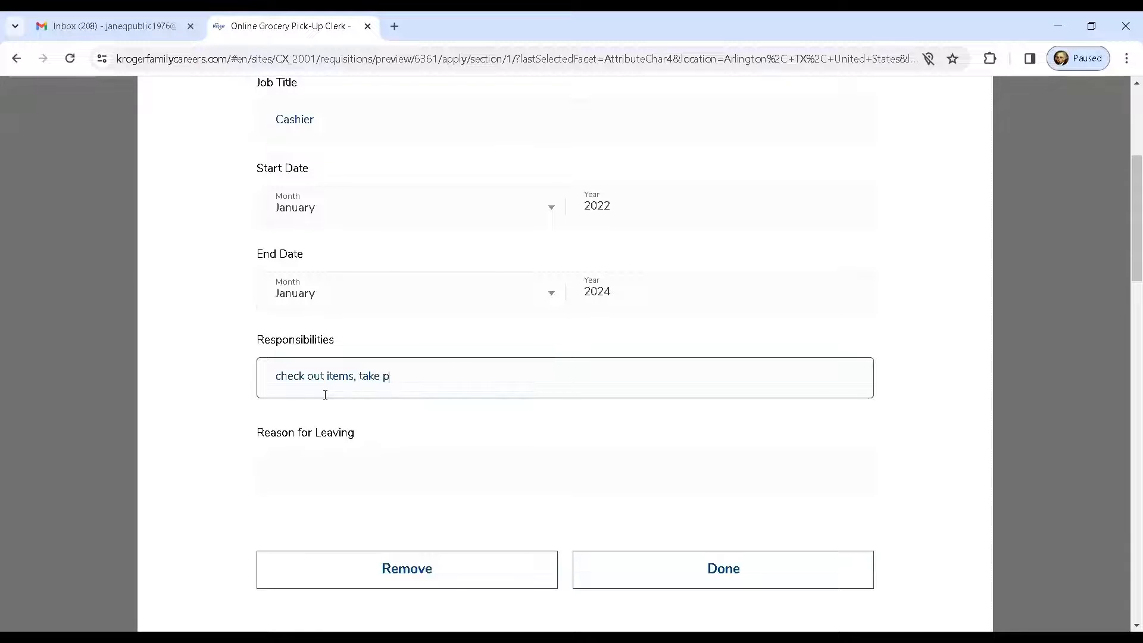
type("ayments, provide great custome")
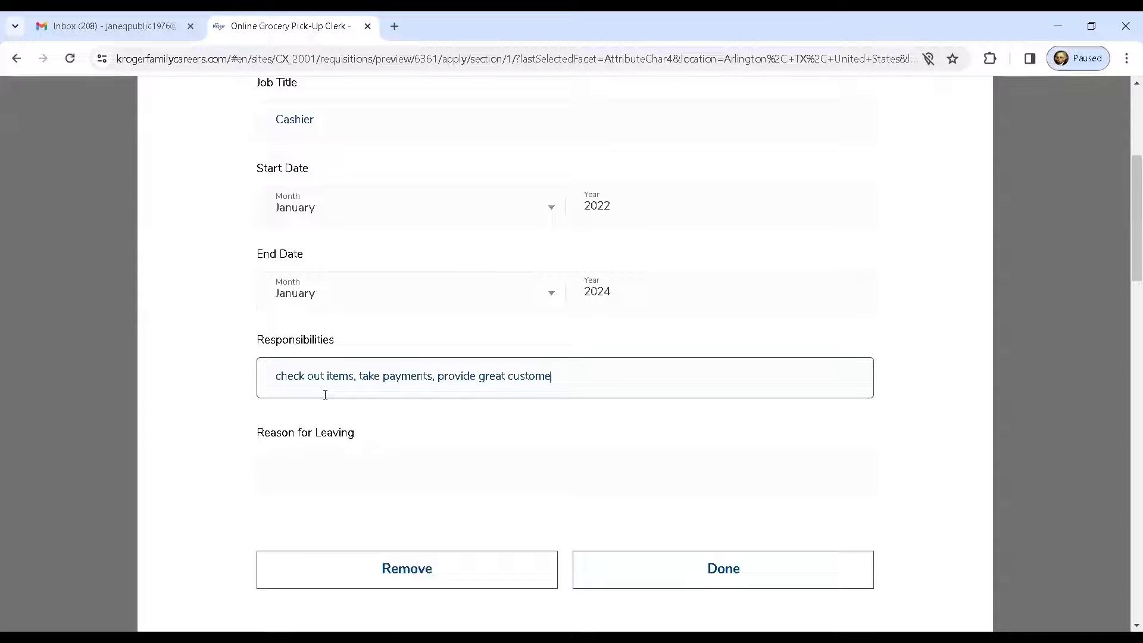
type("r service")
left_click(325, 476)
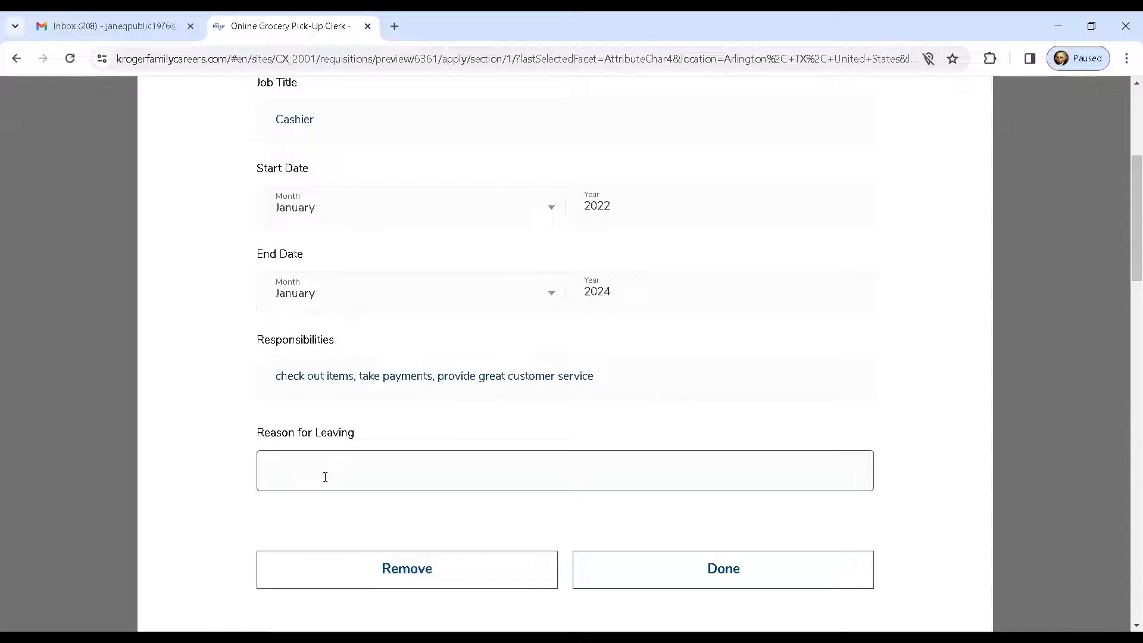
type("moving to Texas")
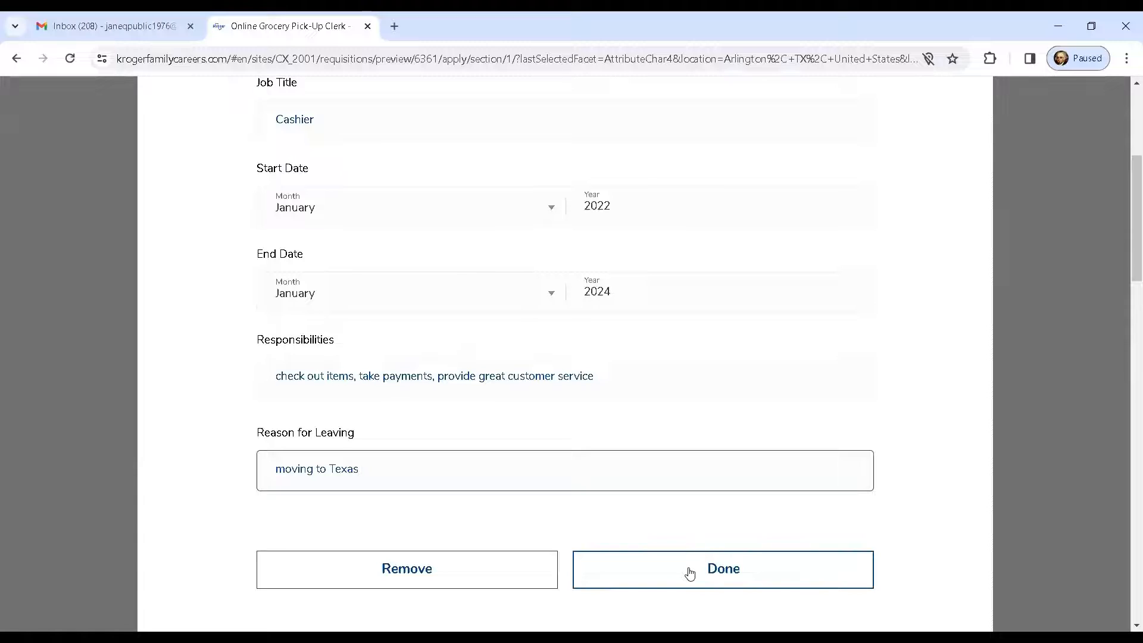
left_click(687, 571)
Start a new blank work history entry for another job.
scroll(691, 566, "down", 3)
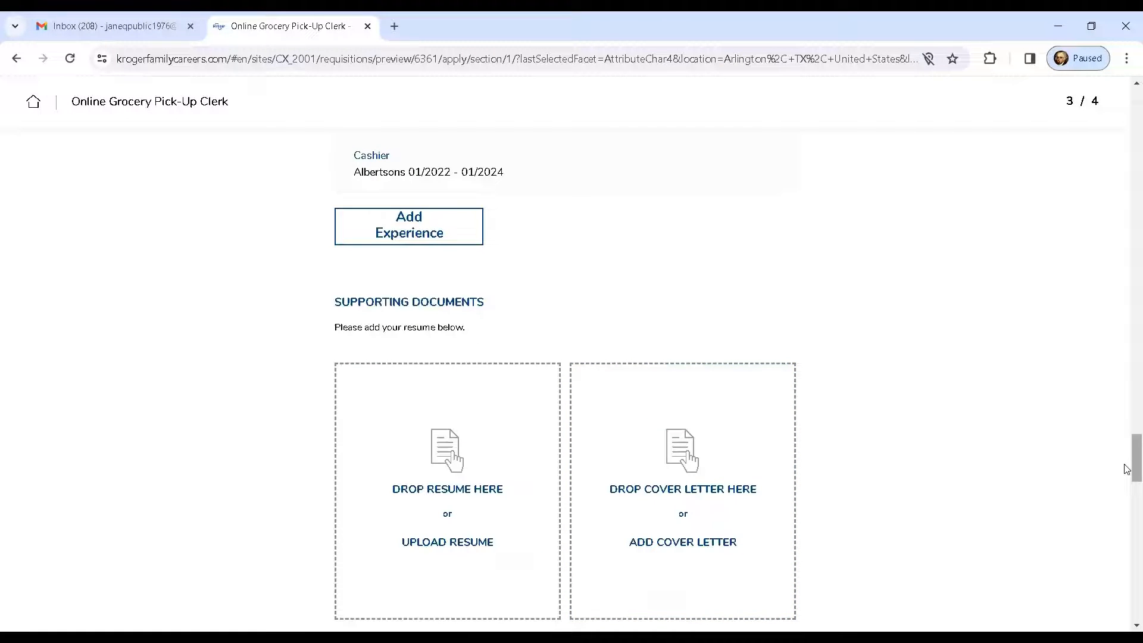
scroll(1126, 468, "up", 4)
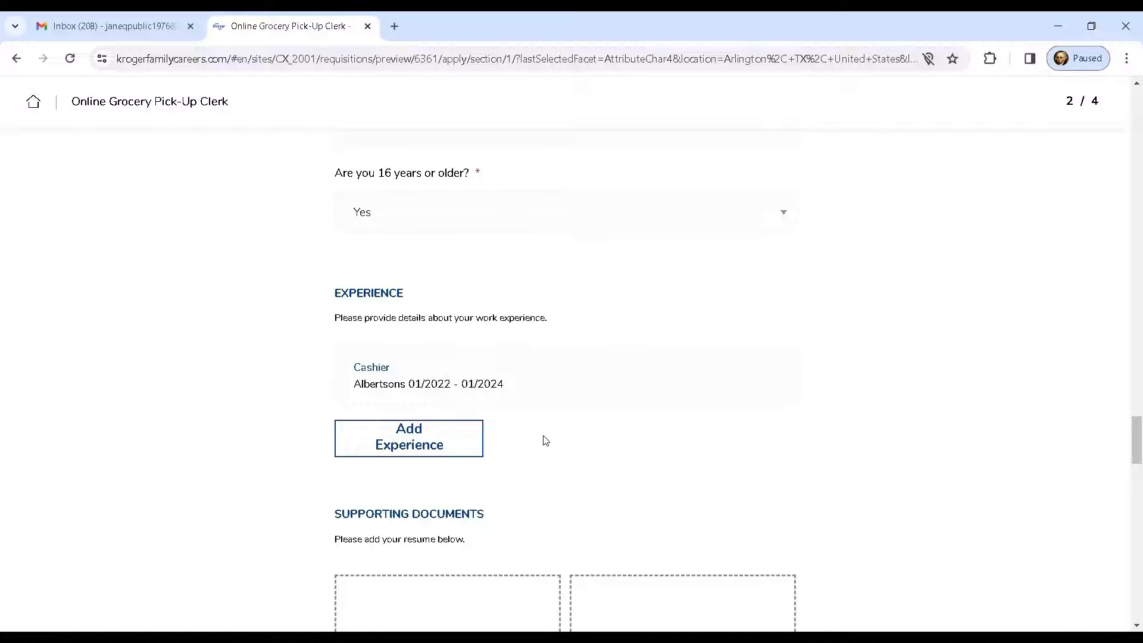
left_click(419, 443)
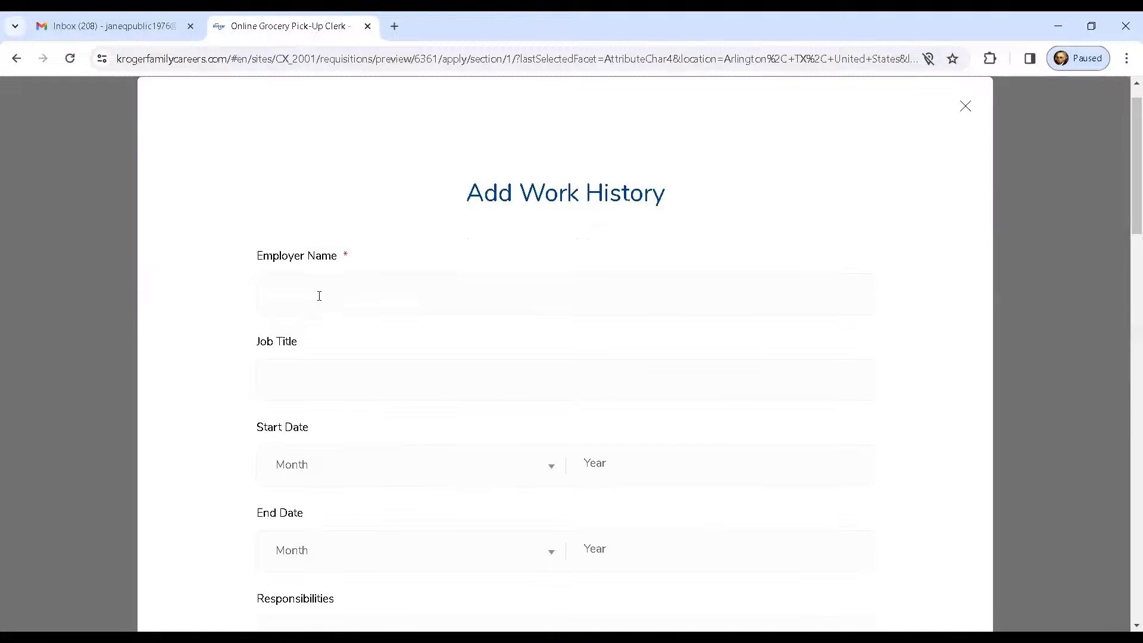
Enter employer Bayou Warehouse and job title warehouse Associate.
left_click(318, 294)
type("Bay")
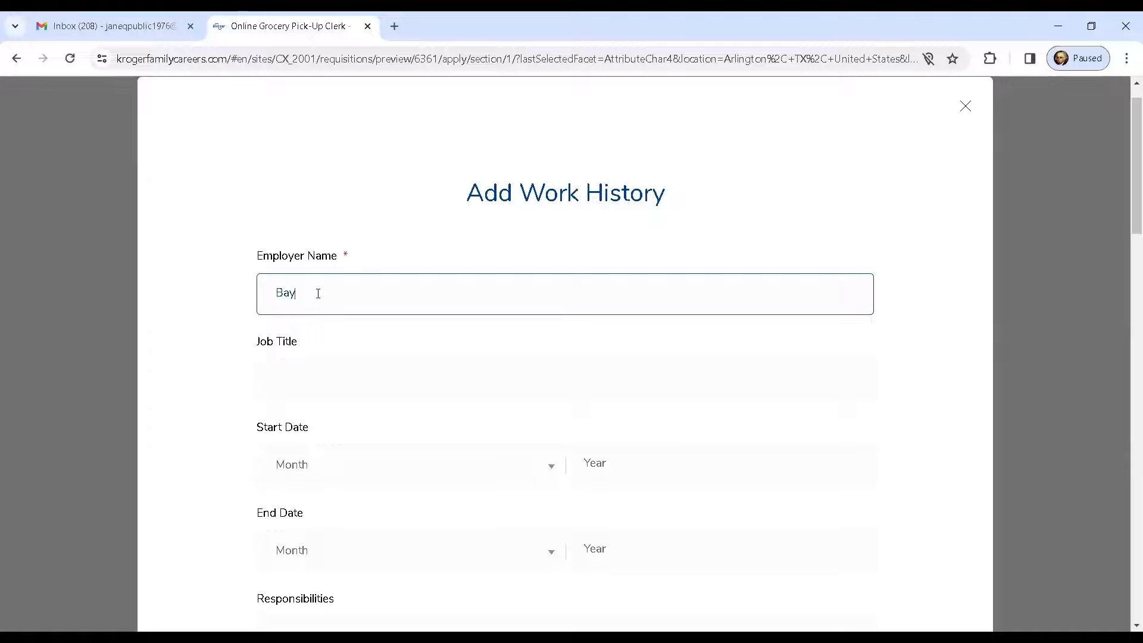
type("our Marehouse")
key("BackSpace")
left_click(305, 381)
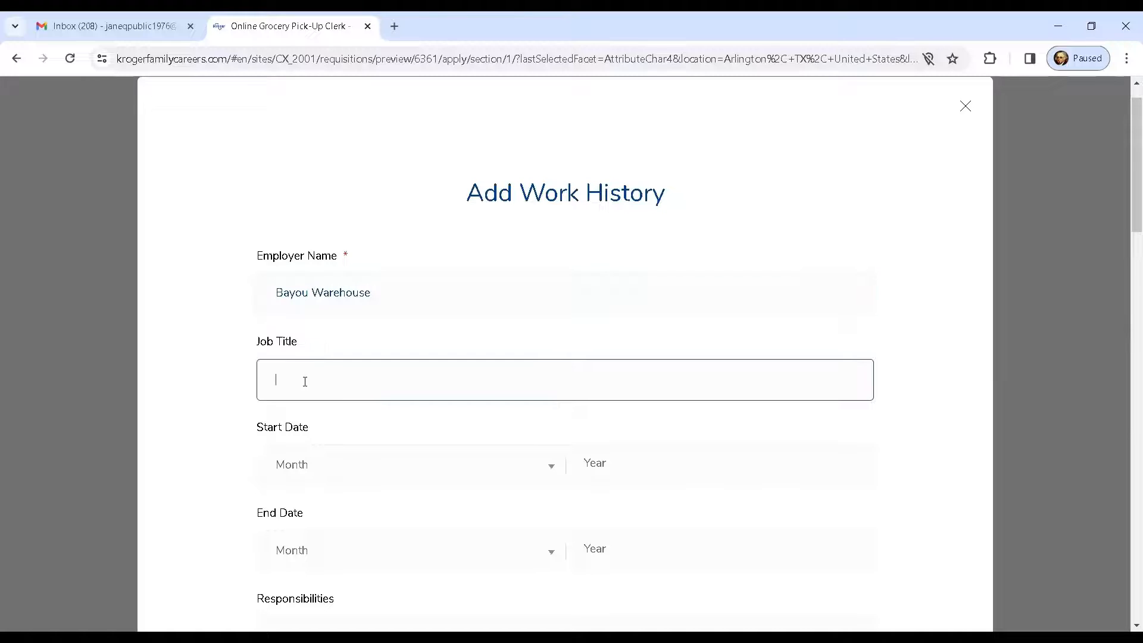
type("warehouse Associate")
Set the job dates from March 2021 to January 2022.
left_click(552, 470)
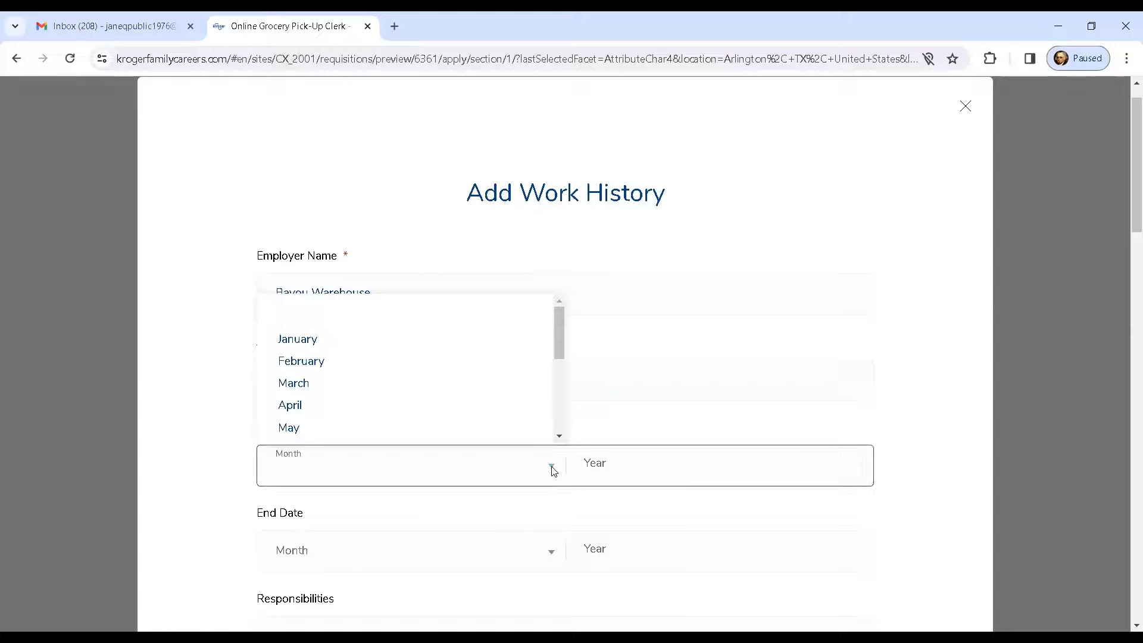
left_click(505, 384)
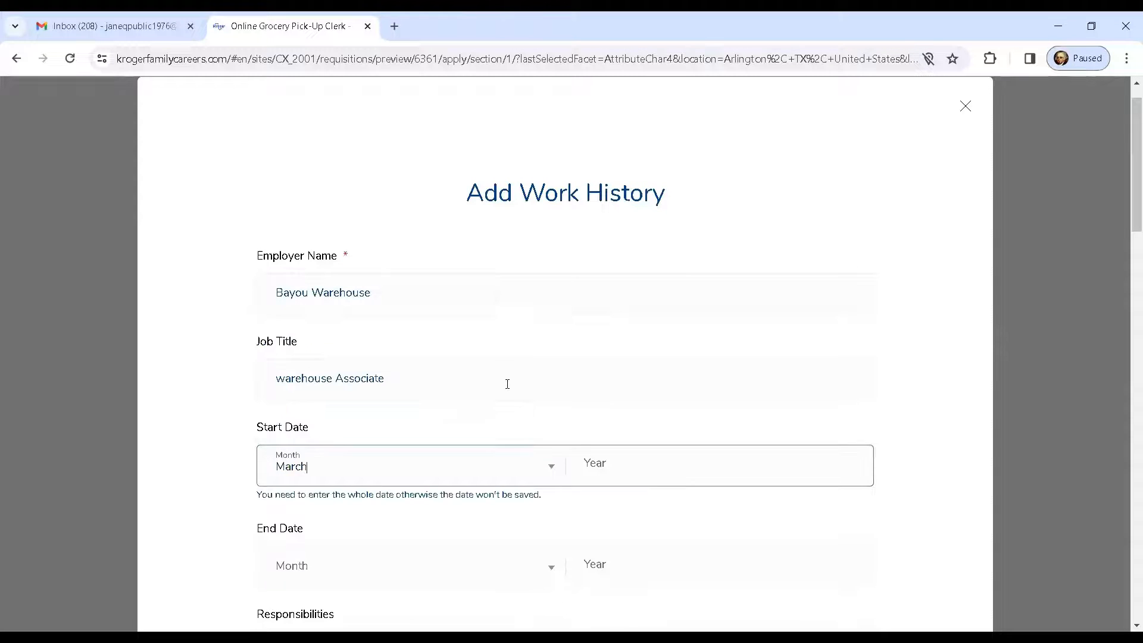
left_click(631, 474)
type("2021")
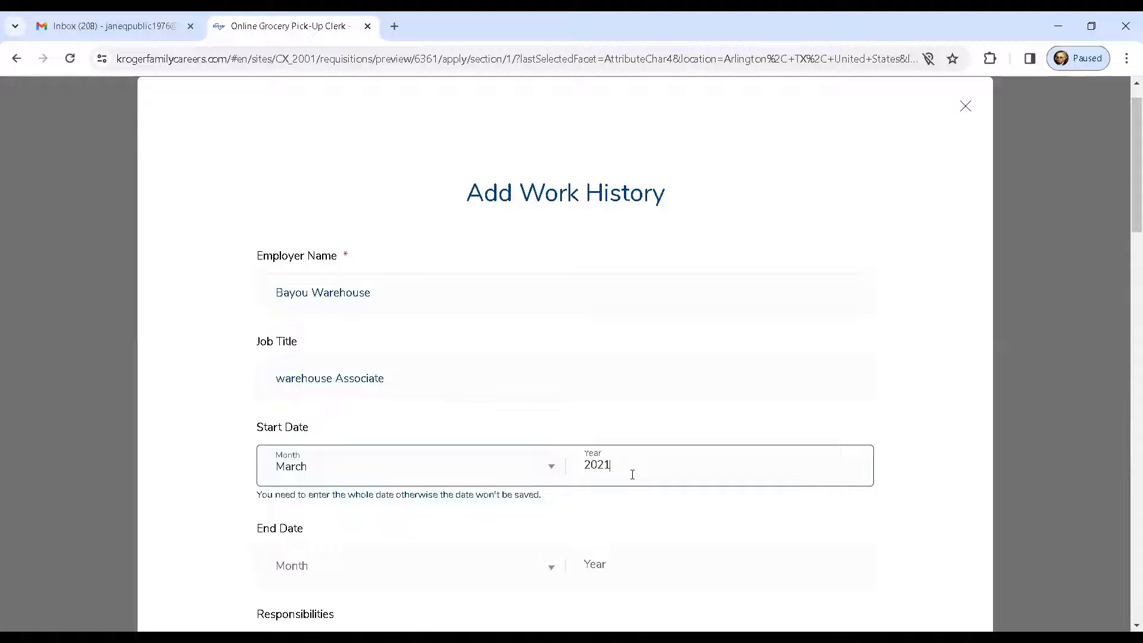
scroll(1127, 269, "down", 3)
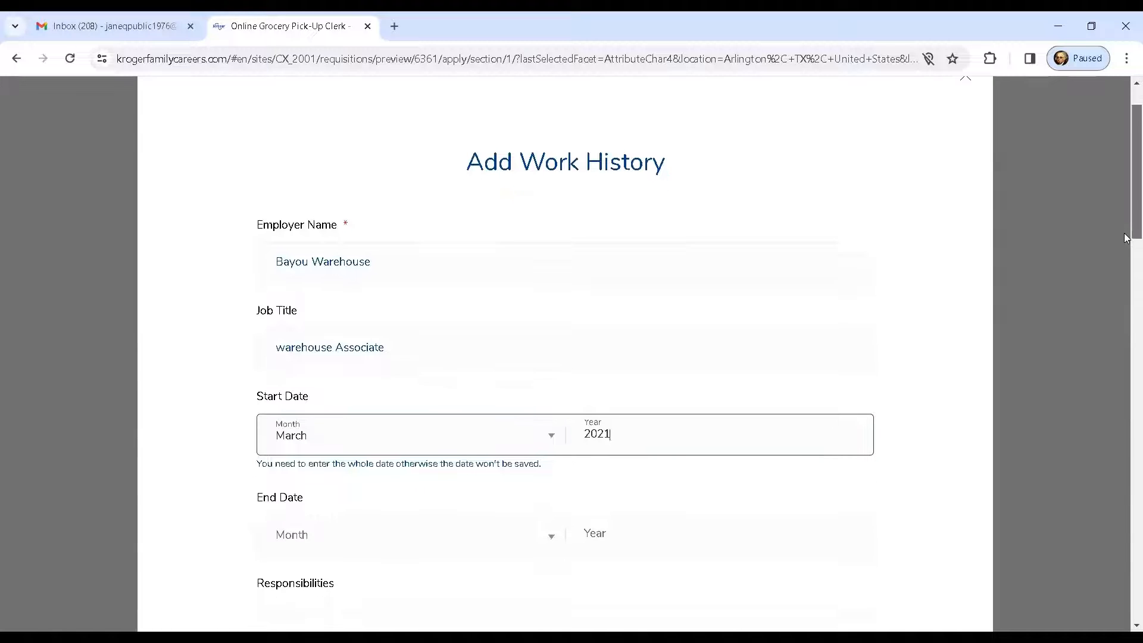
left_click(548, 437)
left_click(513, 478)
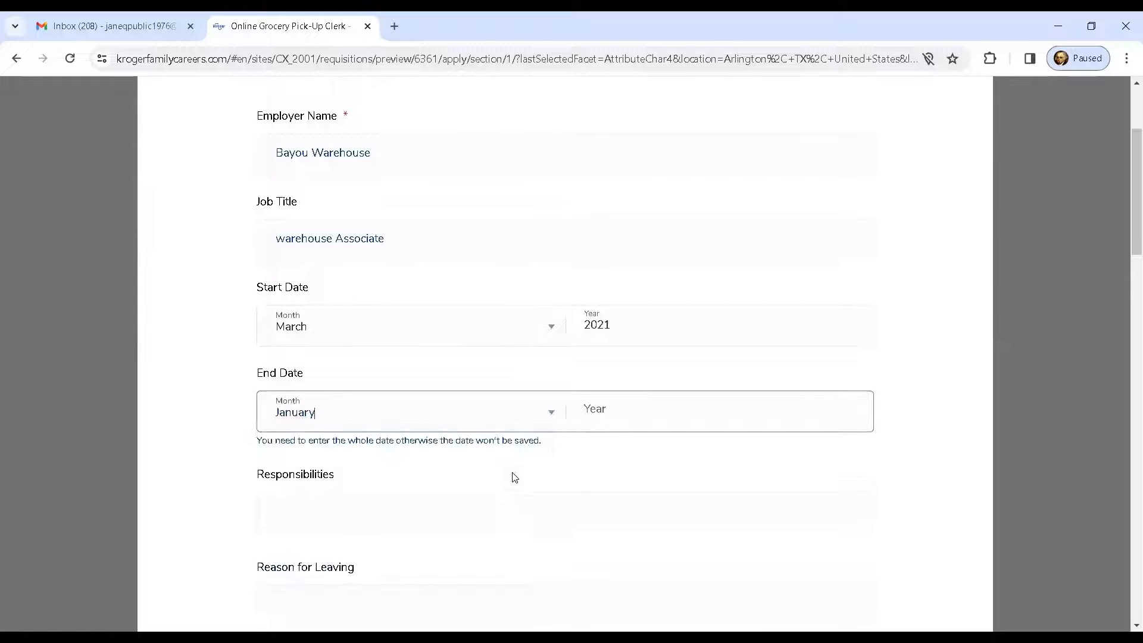
left_click(657, 411)
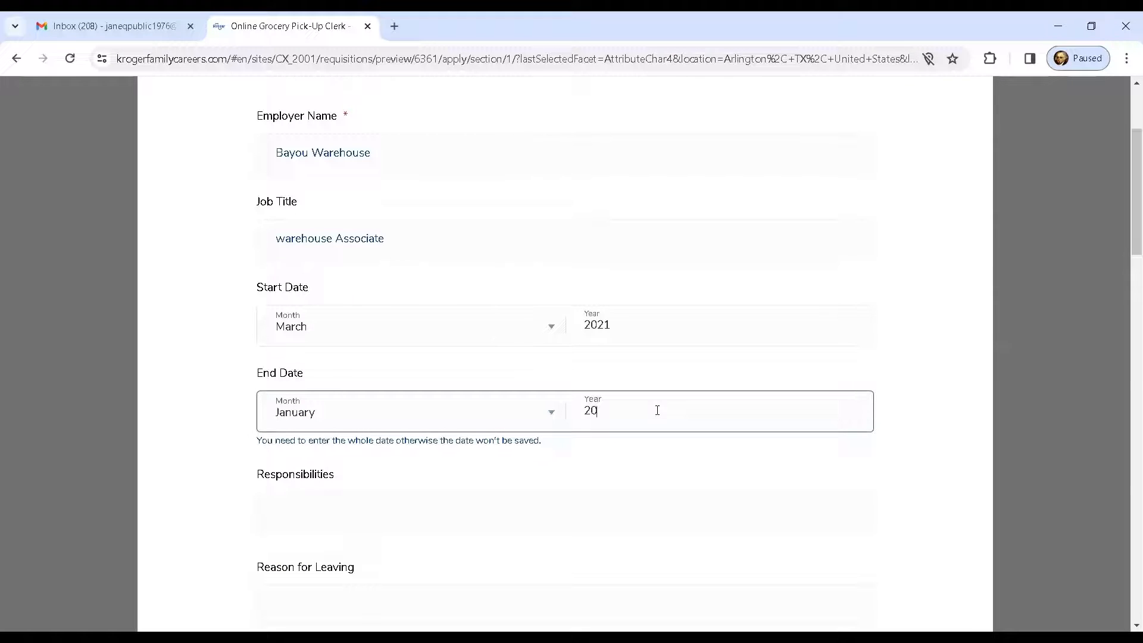
left_click(422, 505)
List duties (load/unload trucks, stock items, enter merchandise data) and reason 'starting work at Albertsons'.
type("load and")
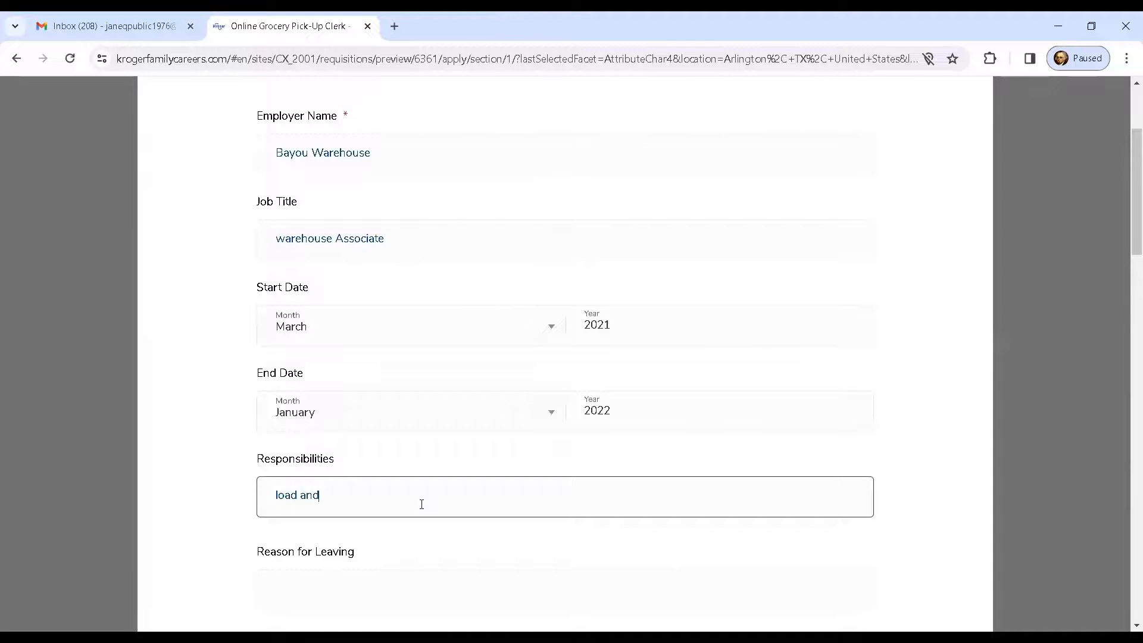
type(" unload trucks, shelve and stock")
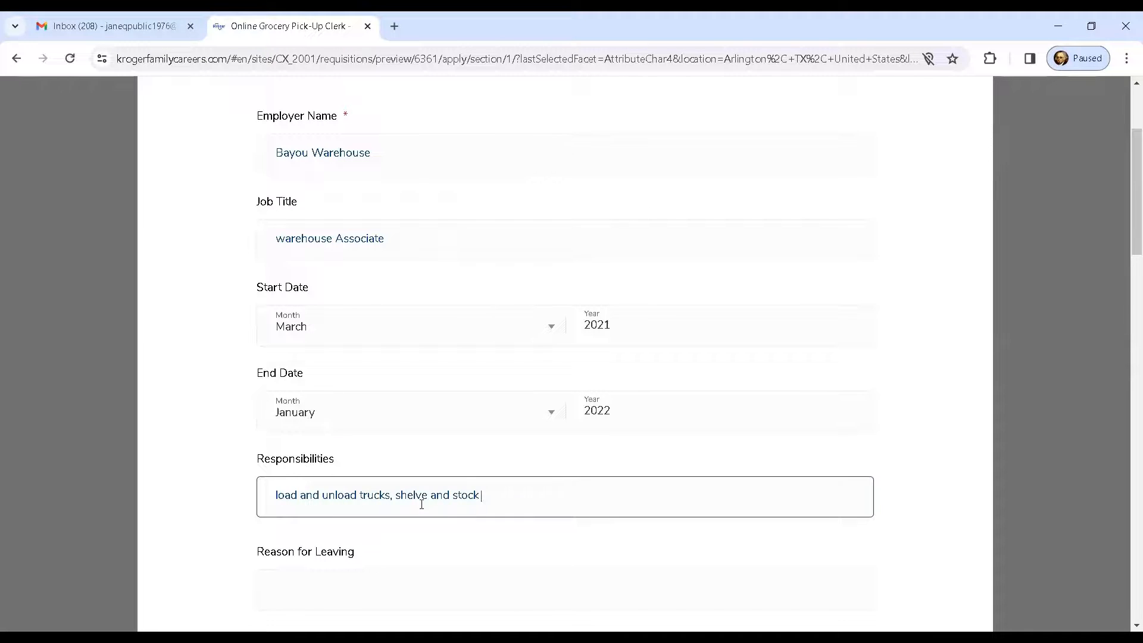
type(" items,")
type("enter merchandise ")
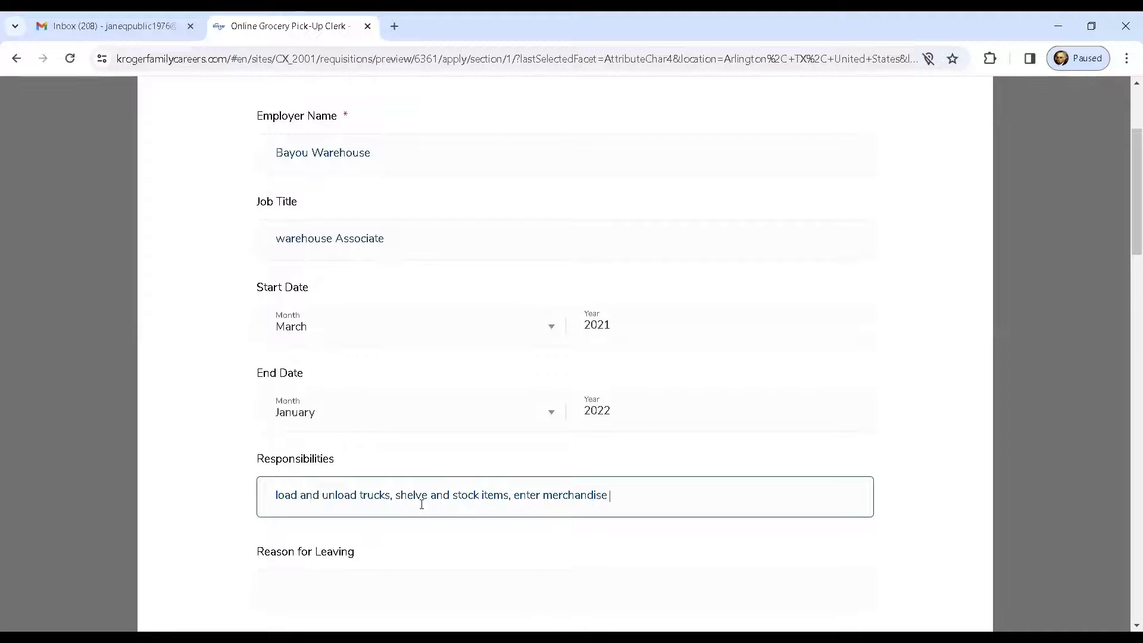
type("information into databa")
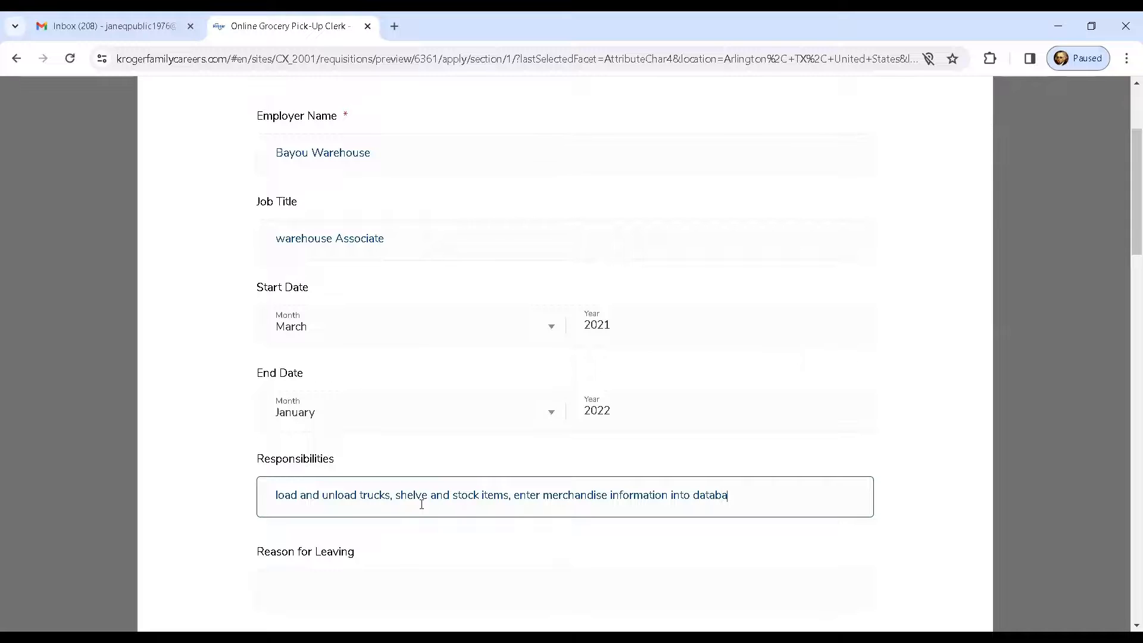
type("se")
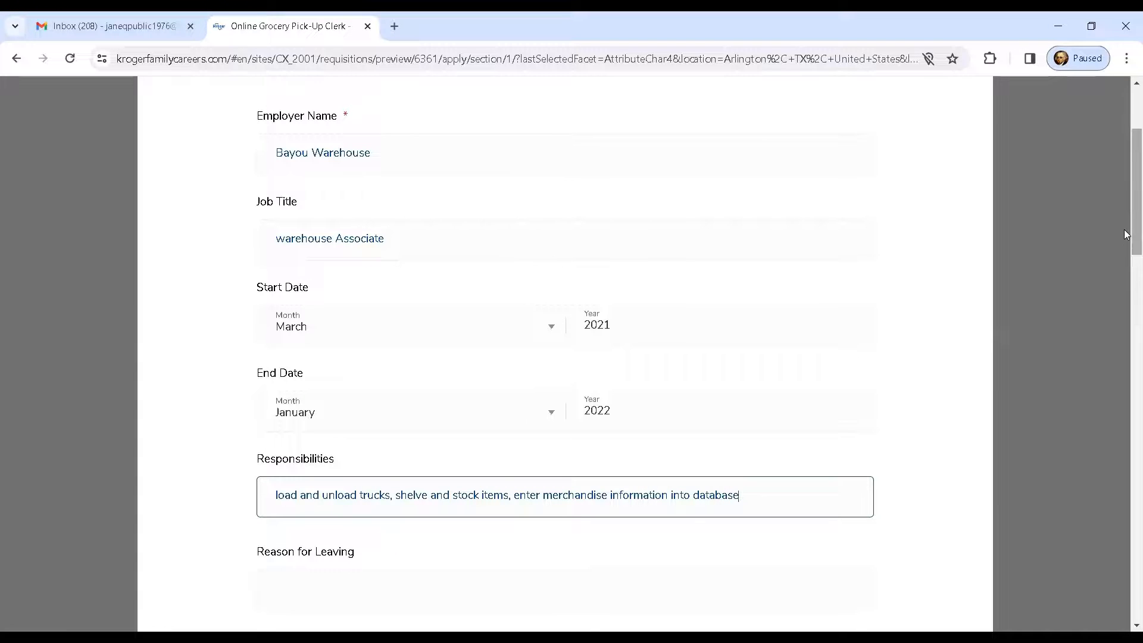
scroll(1124, 238, "down", 1)
scroll(1124, 270, "down", 2)
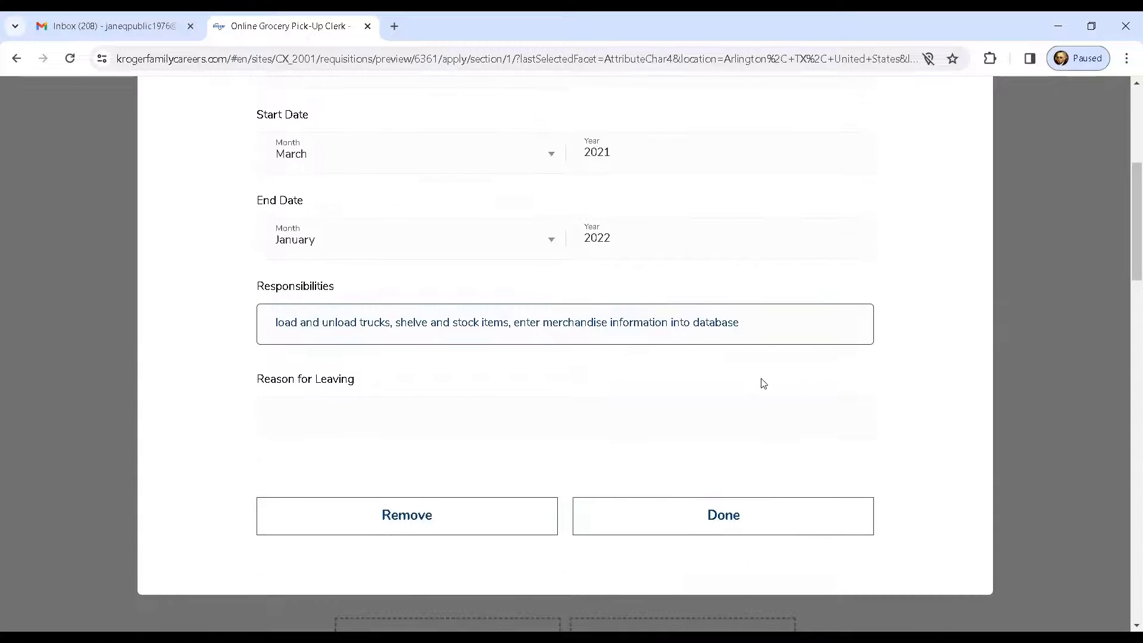
left_click(367, 416)
type("s")
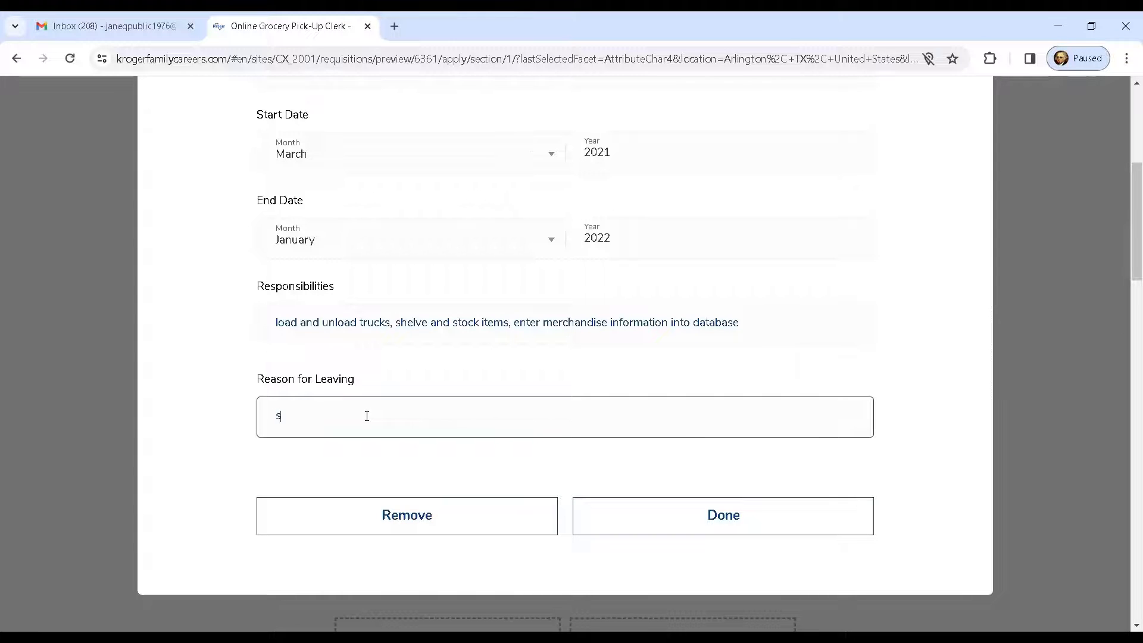
type("tarting work at ALb")
key("BackSpace")
type("berst")
Save the Bayou Warehouse entry and tick consent to updates about new job opportunities.
left_click(687, 515)
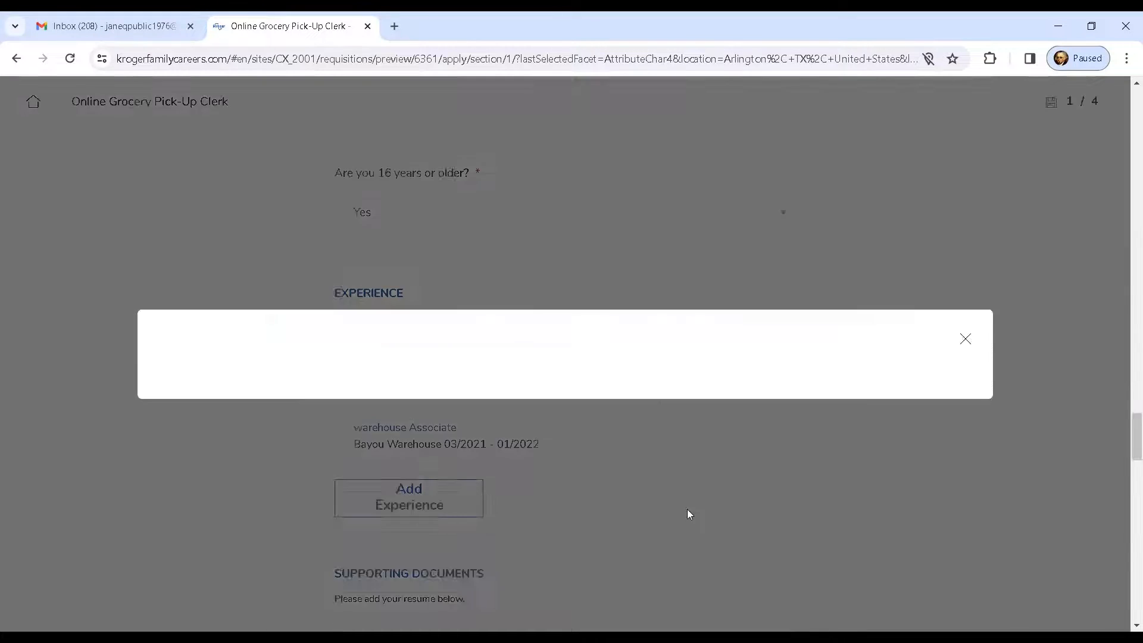
scroll(689, 515, "down", 3)
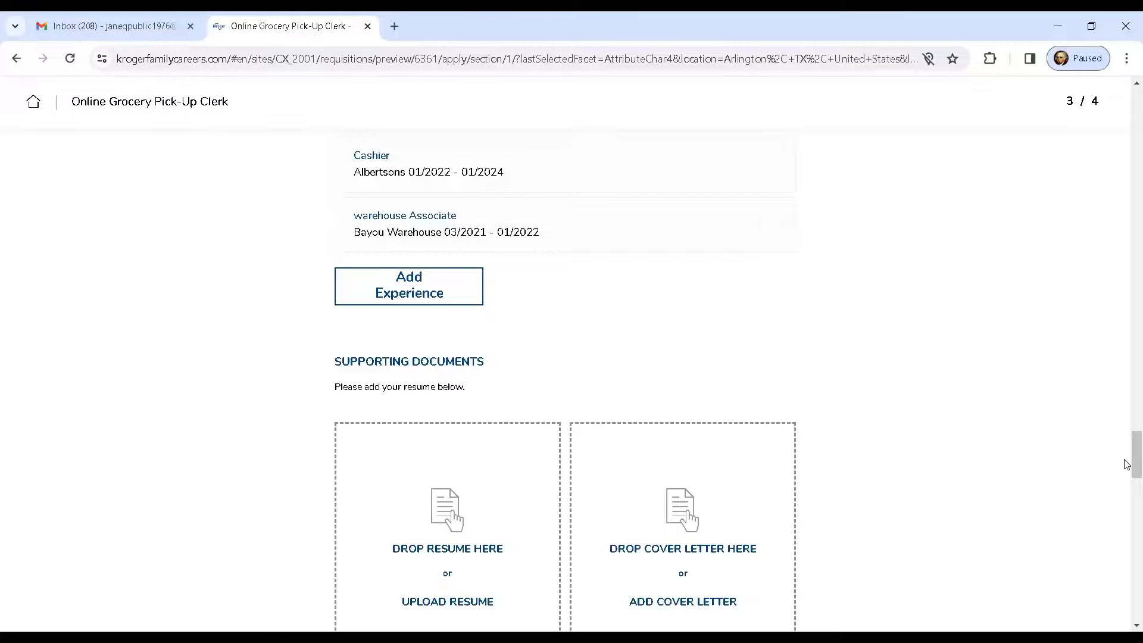
left_click_drag(1134, 460, 1127, 537)
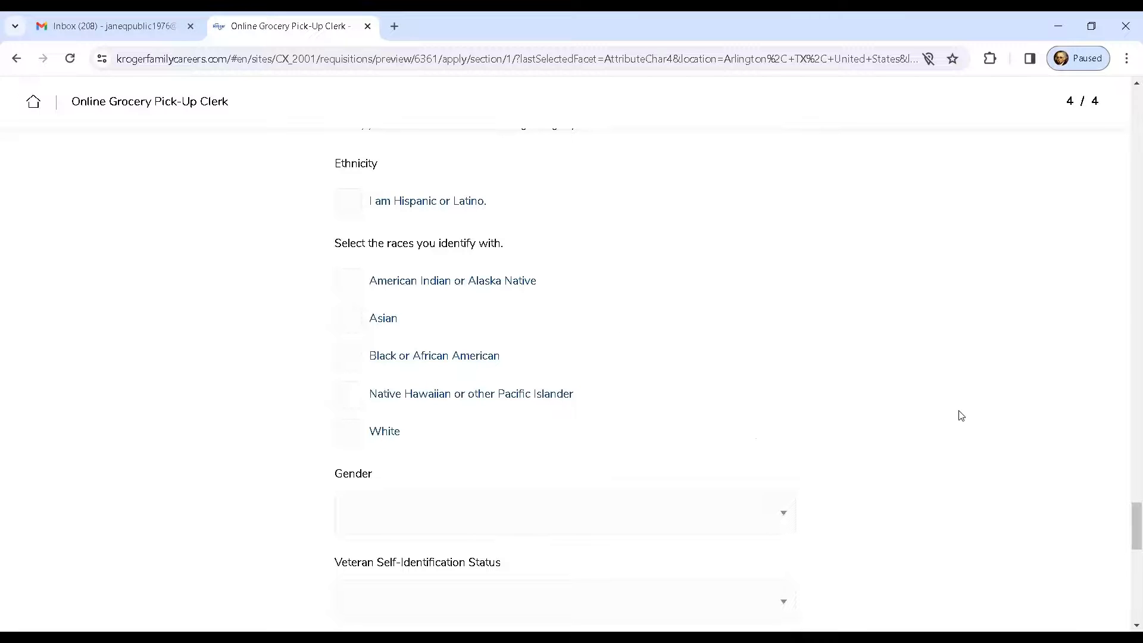
left_click_drag(1127, 514, 1127, 565)
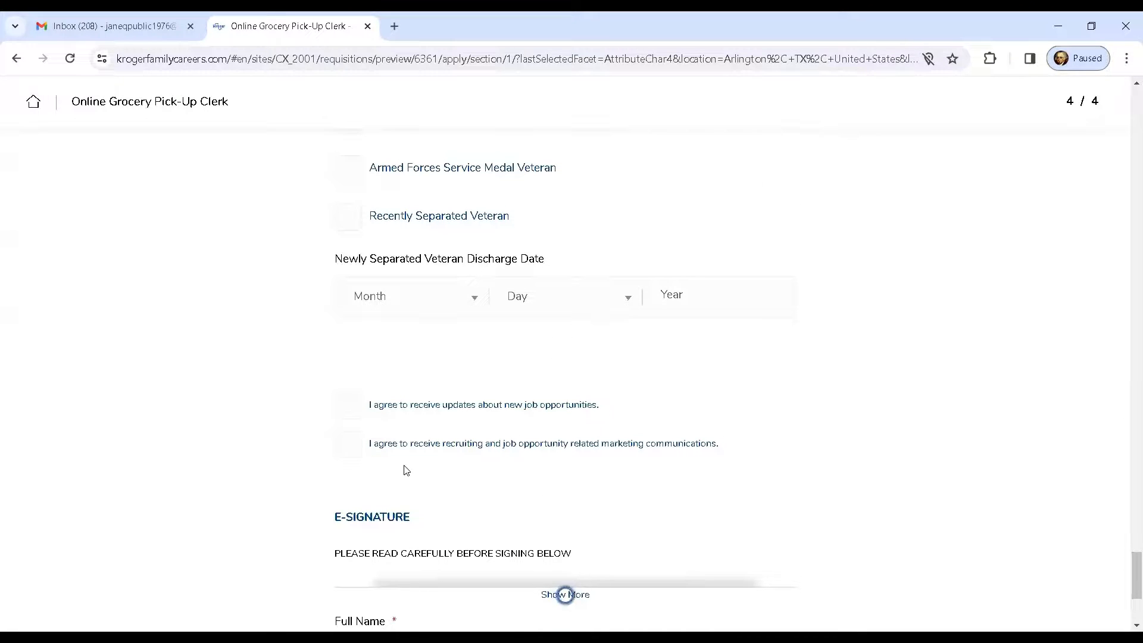
left_click(348, 411)
scroll(1123, 580, "down", 4)
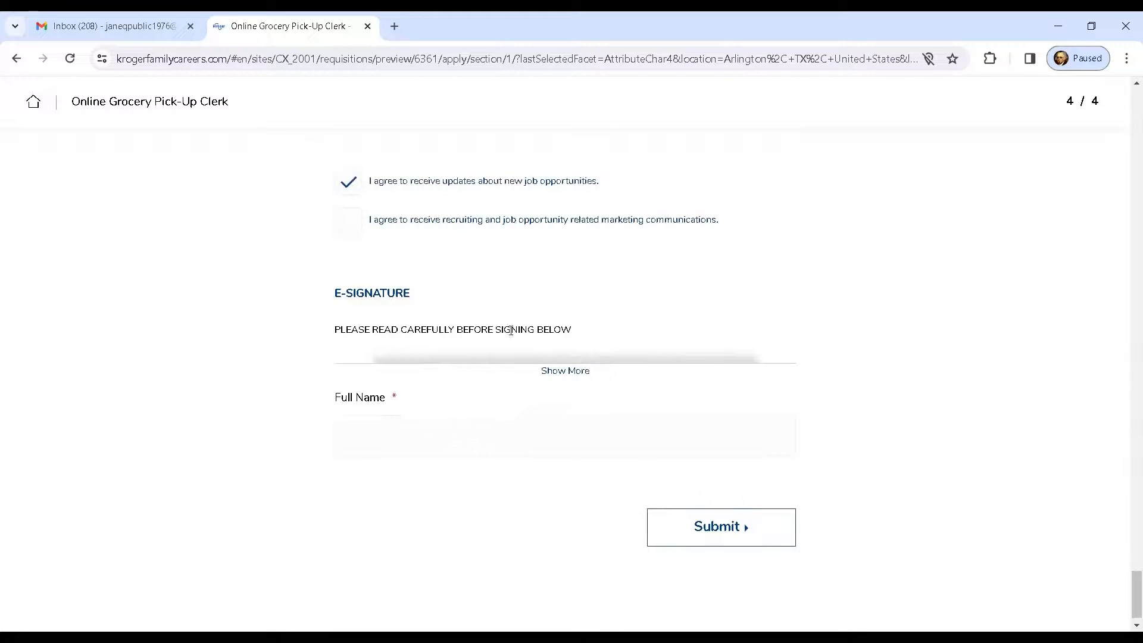
Expand the acknowledgement, e-sign it with the applicant's full name, and submit the application.
left_click(556, 374)
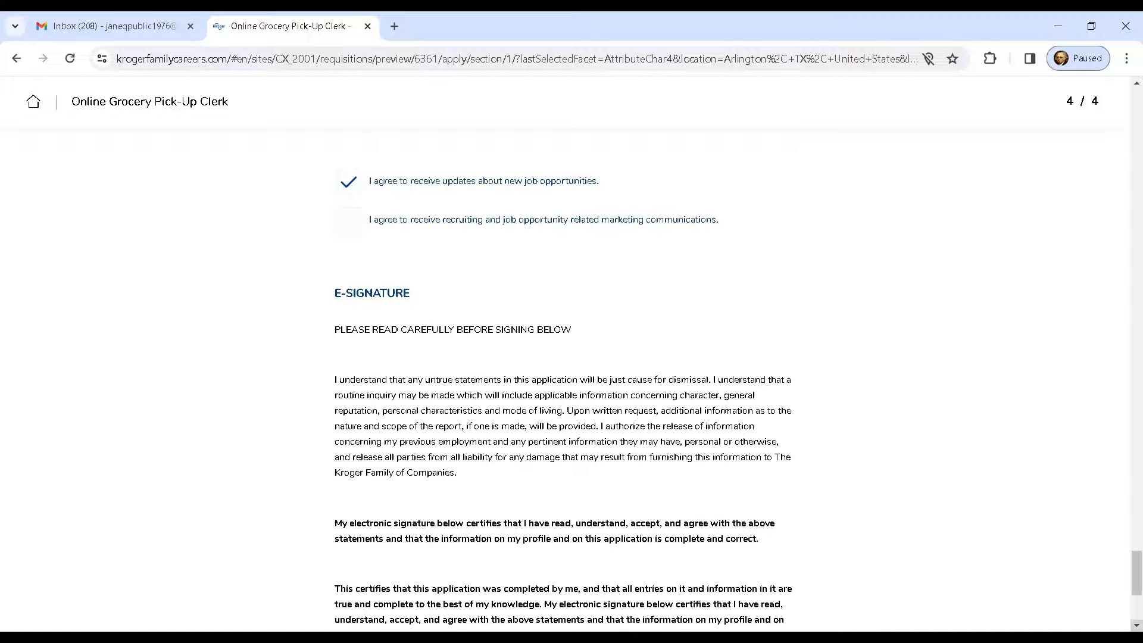
left_click(1136, 625)
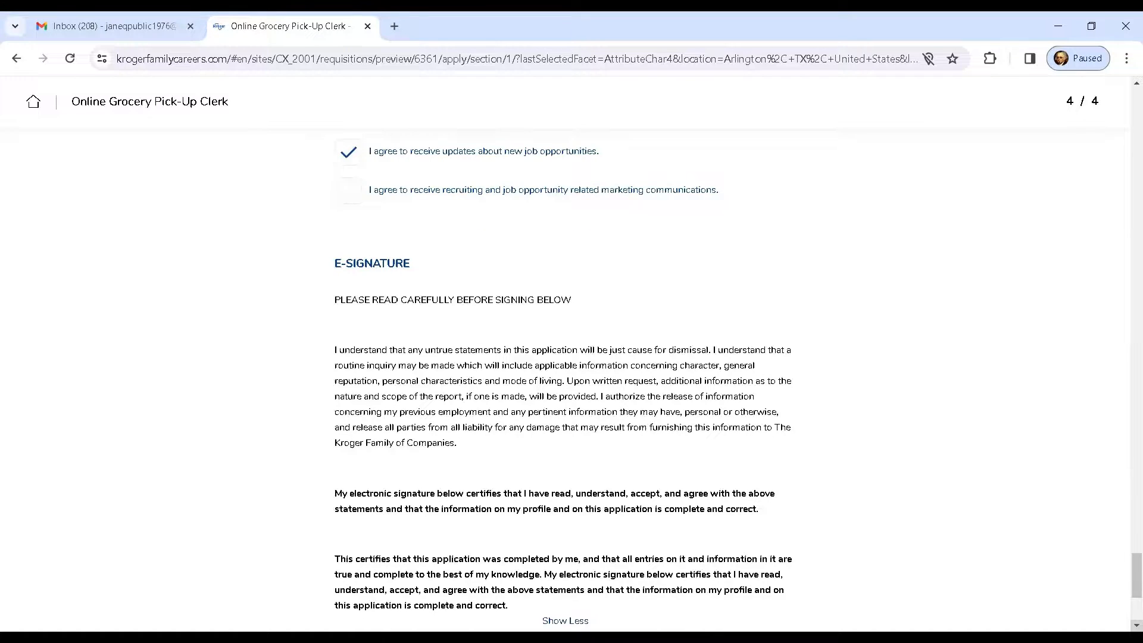
scroll(1136, 625, "down", 3)
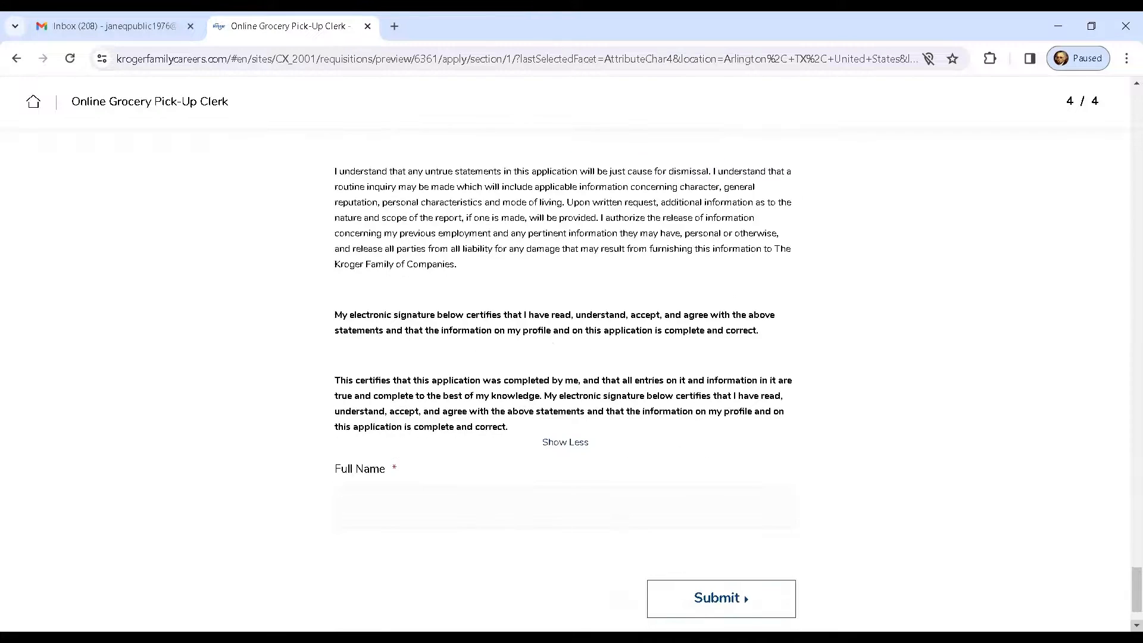
scroll(1136, 625, "down", 1)
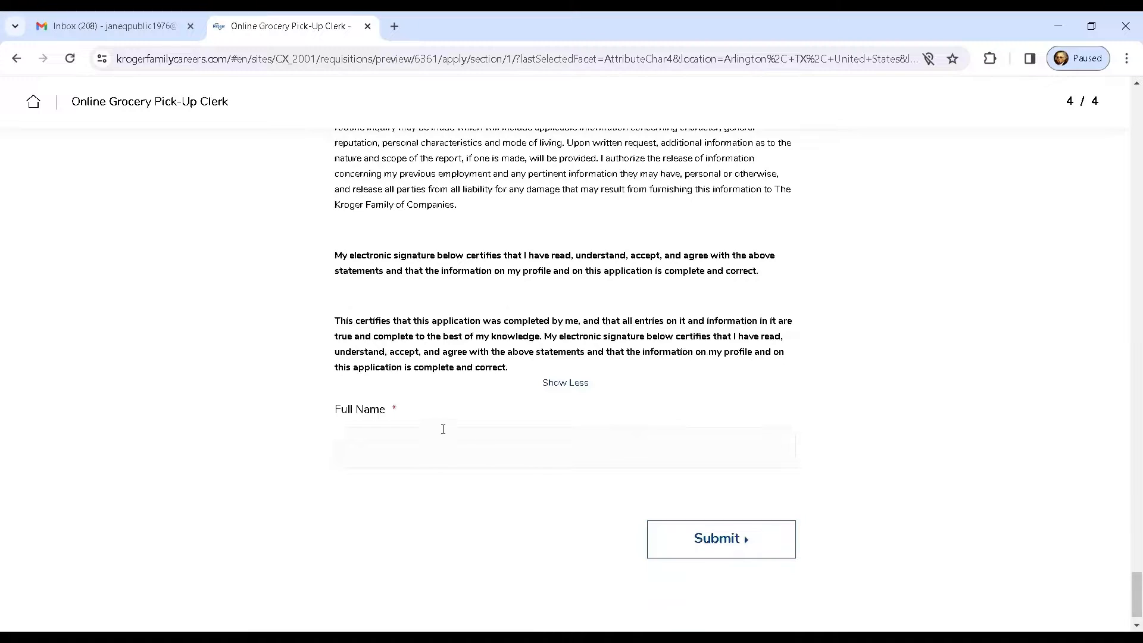
left_click(445, 440)
type("Ja")
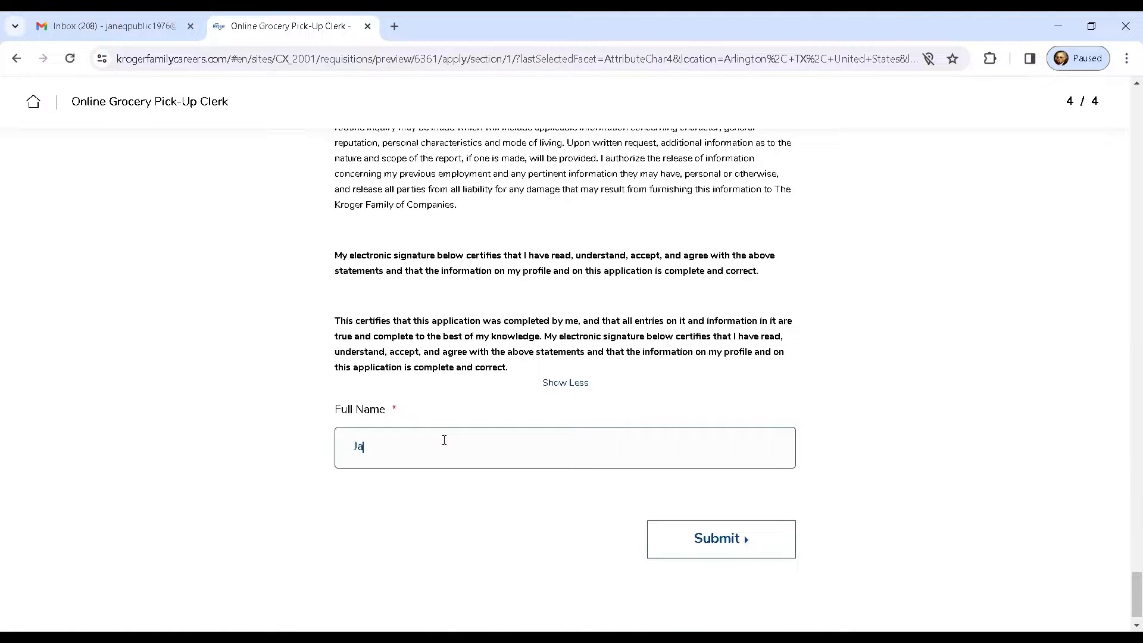
type("ne Public")
left_click(723, 543)
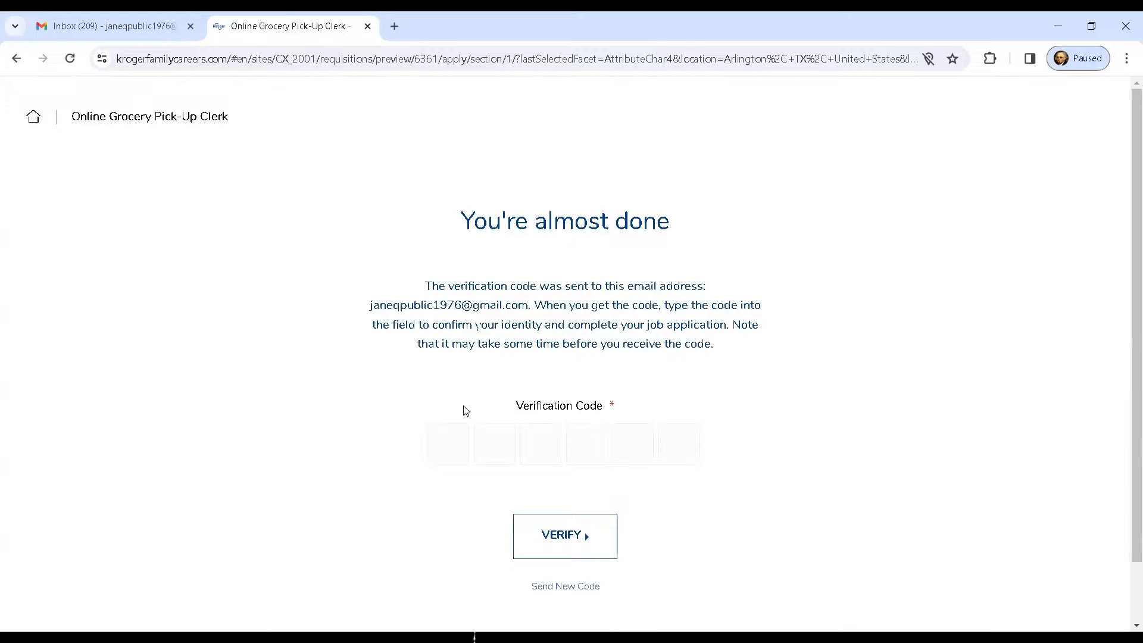
Read the verification code in Gmail's Kroger Recruitment email, then return to the Kroger tab.
left_click(92, 28)
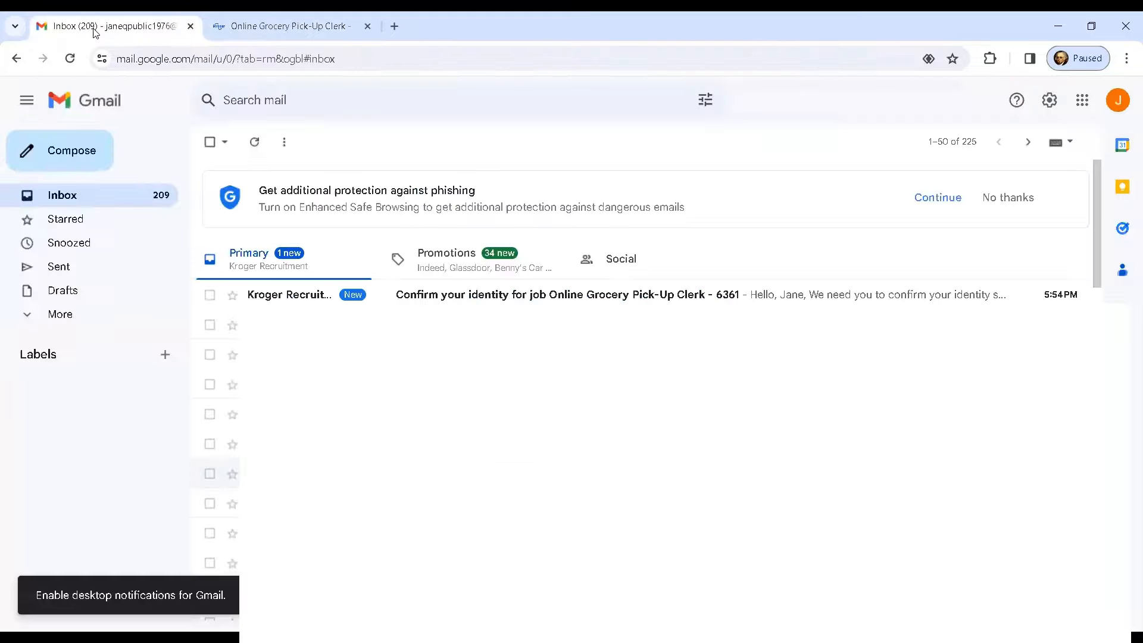
left_click(474, 298)
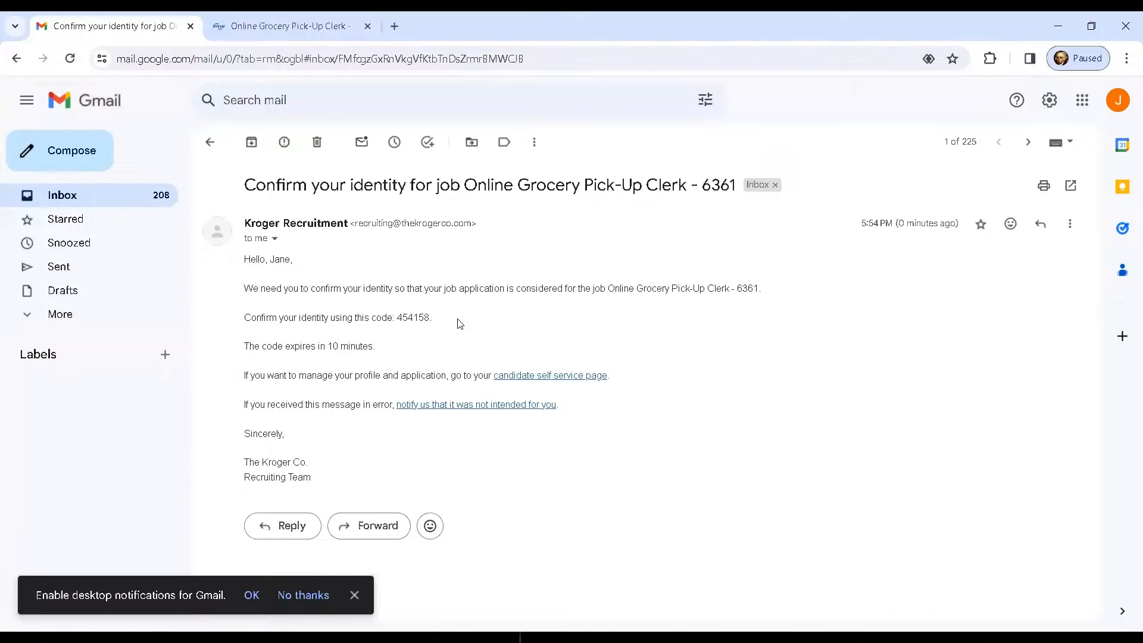
left_click(283, 34)
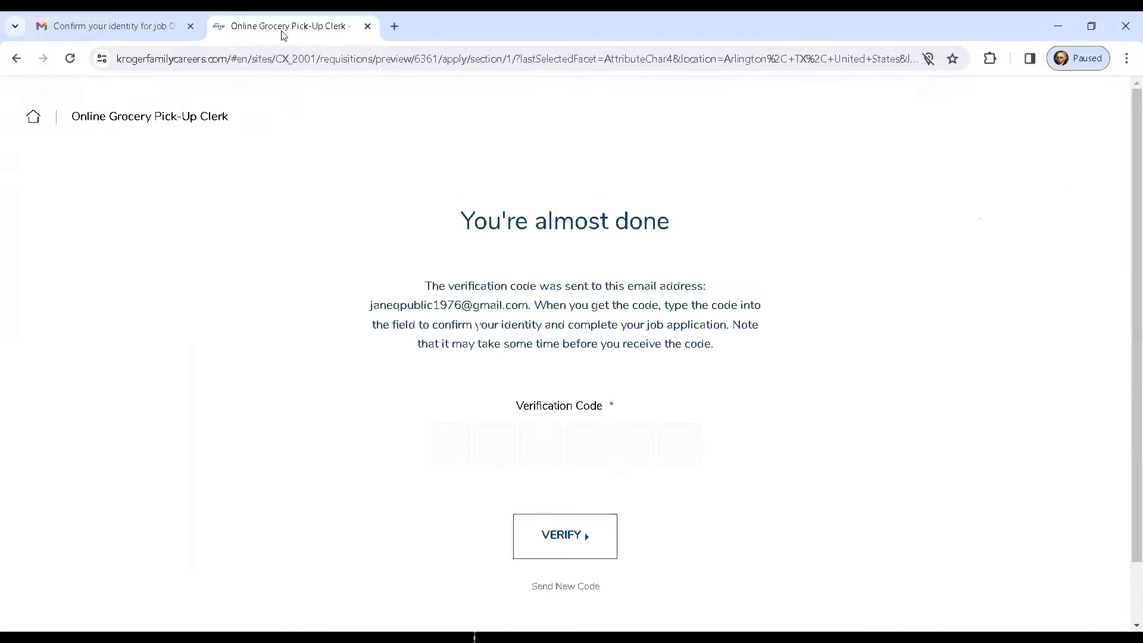
Enter the six-digit emailed code and verify, reaching the profile showing Under Consideration.
left_click(453, 443)
left_click(571, 539)
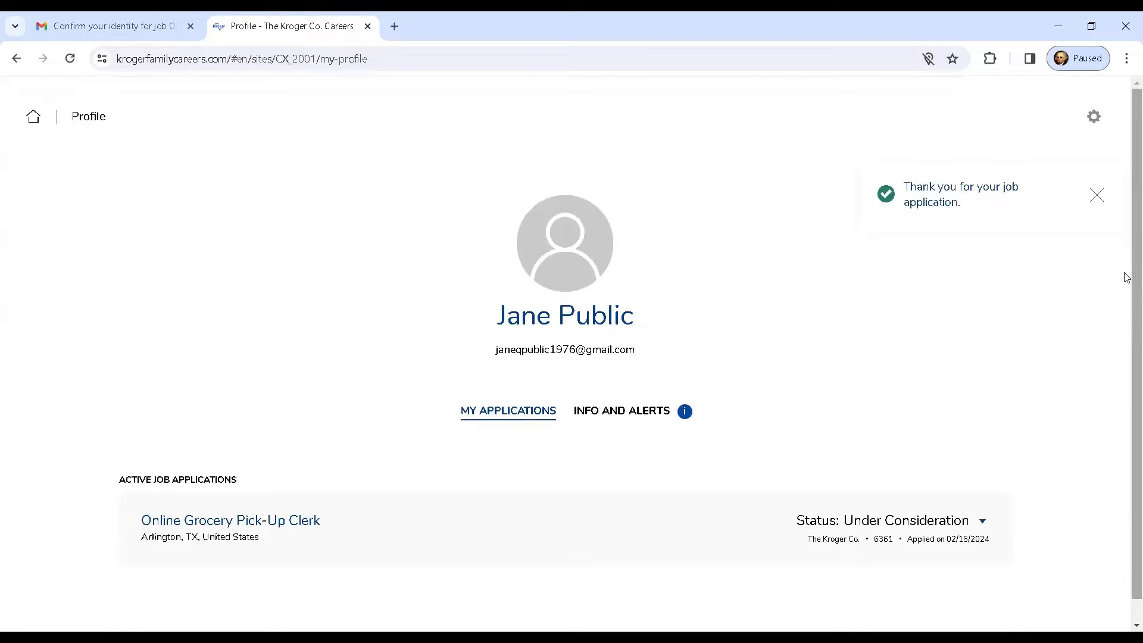
scroll(1126, 285, "down", 1)
scroll(1127, 285, "down", 1)
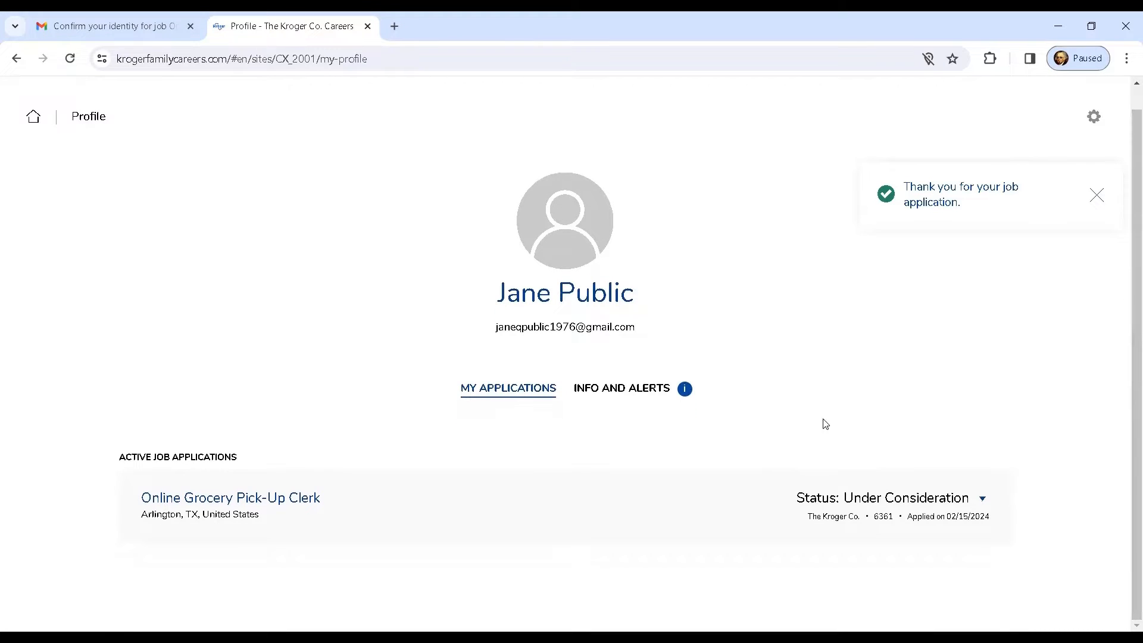